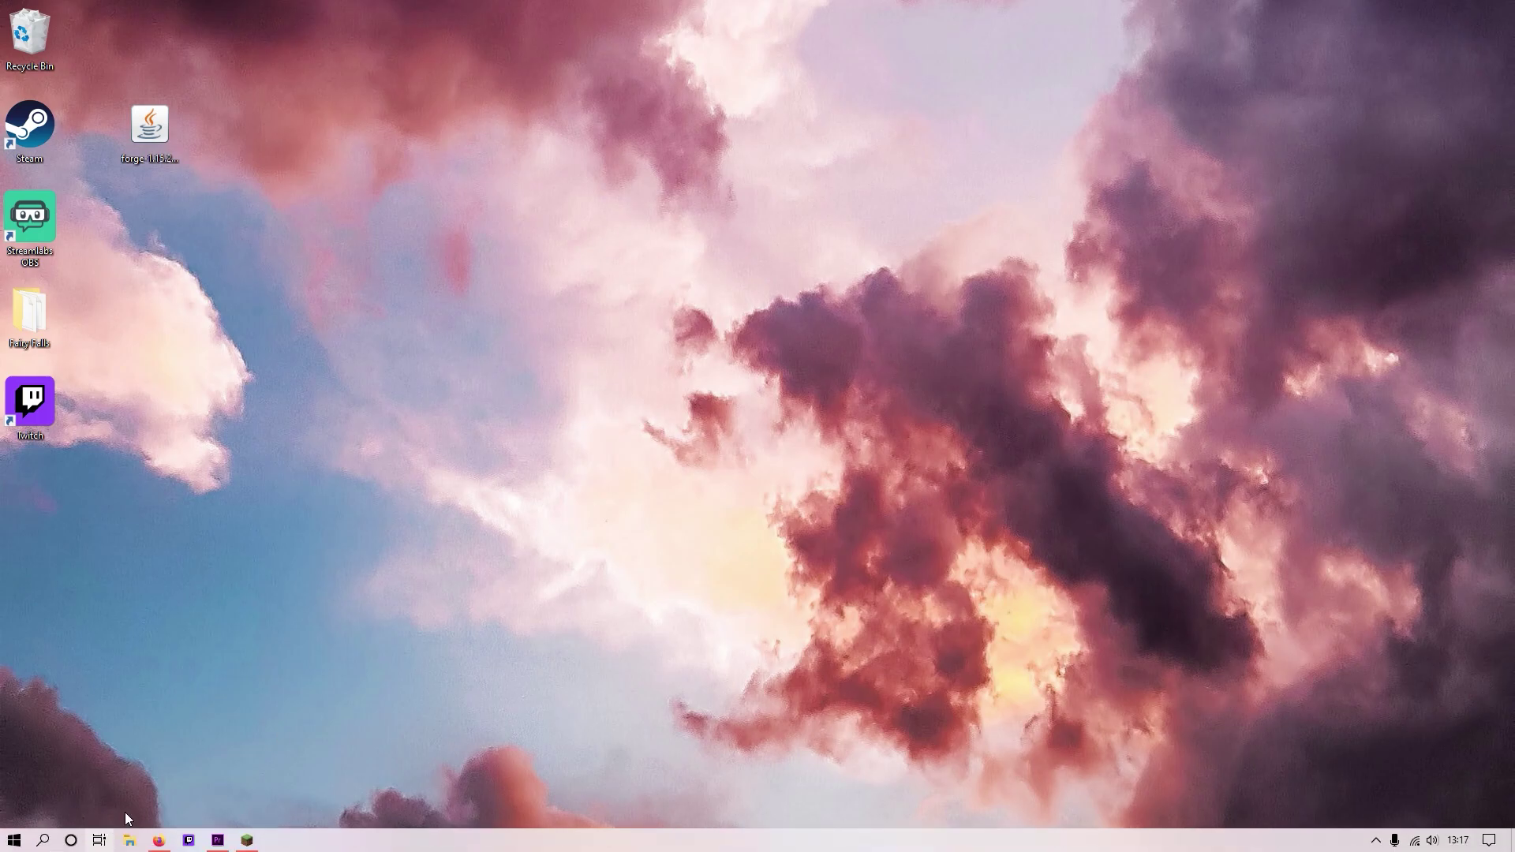
# Switch to Firefox and open the Minecraft Forge downloads page at files.minecraftforge.net
pyautogui.click(160, 842)
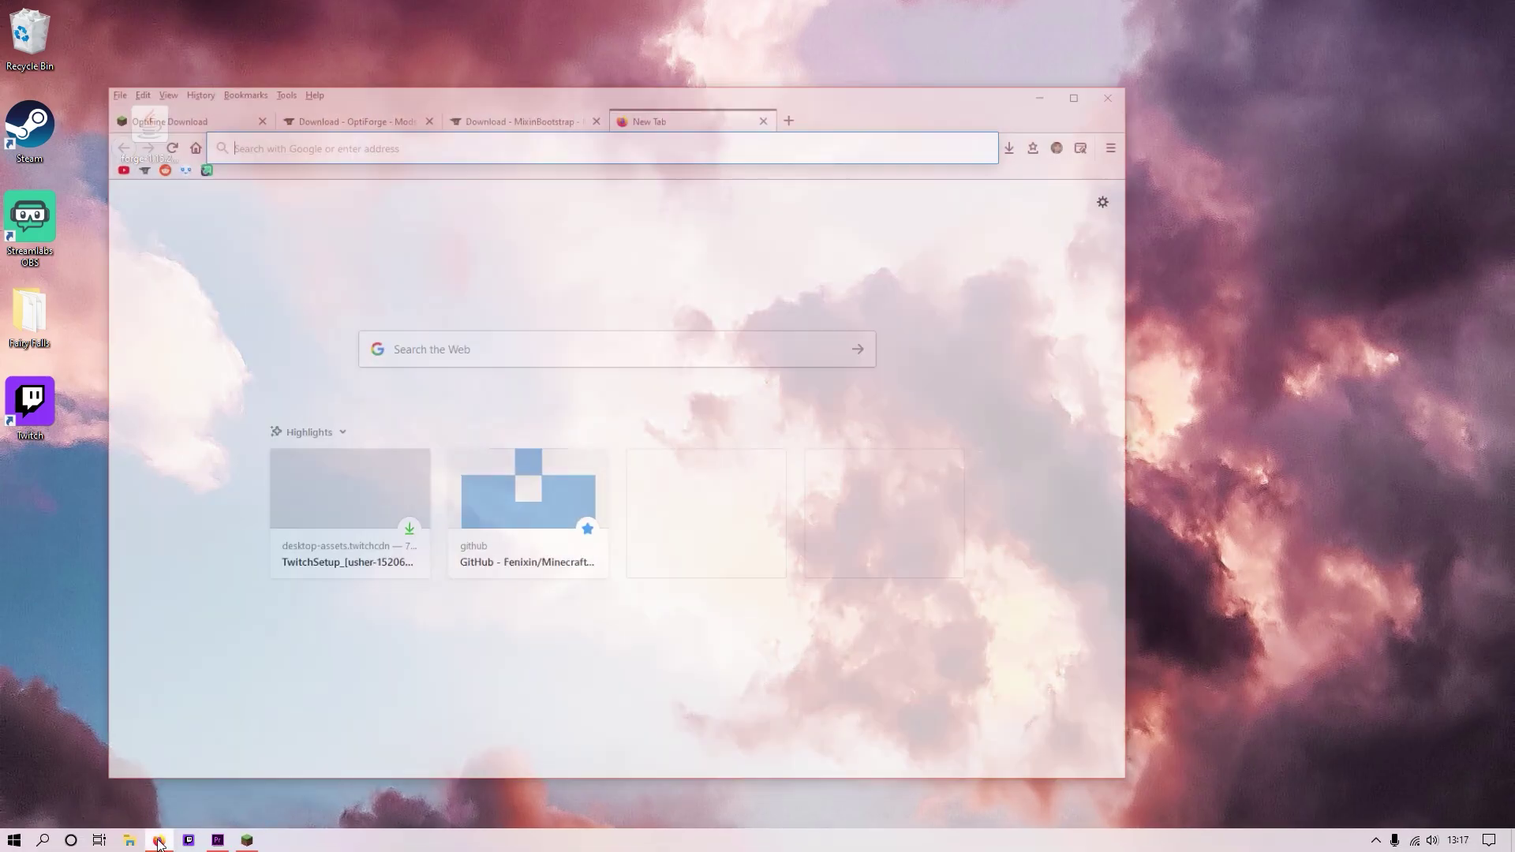
pyautogui.click(667, 101)
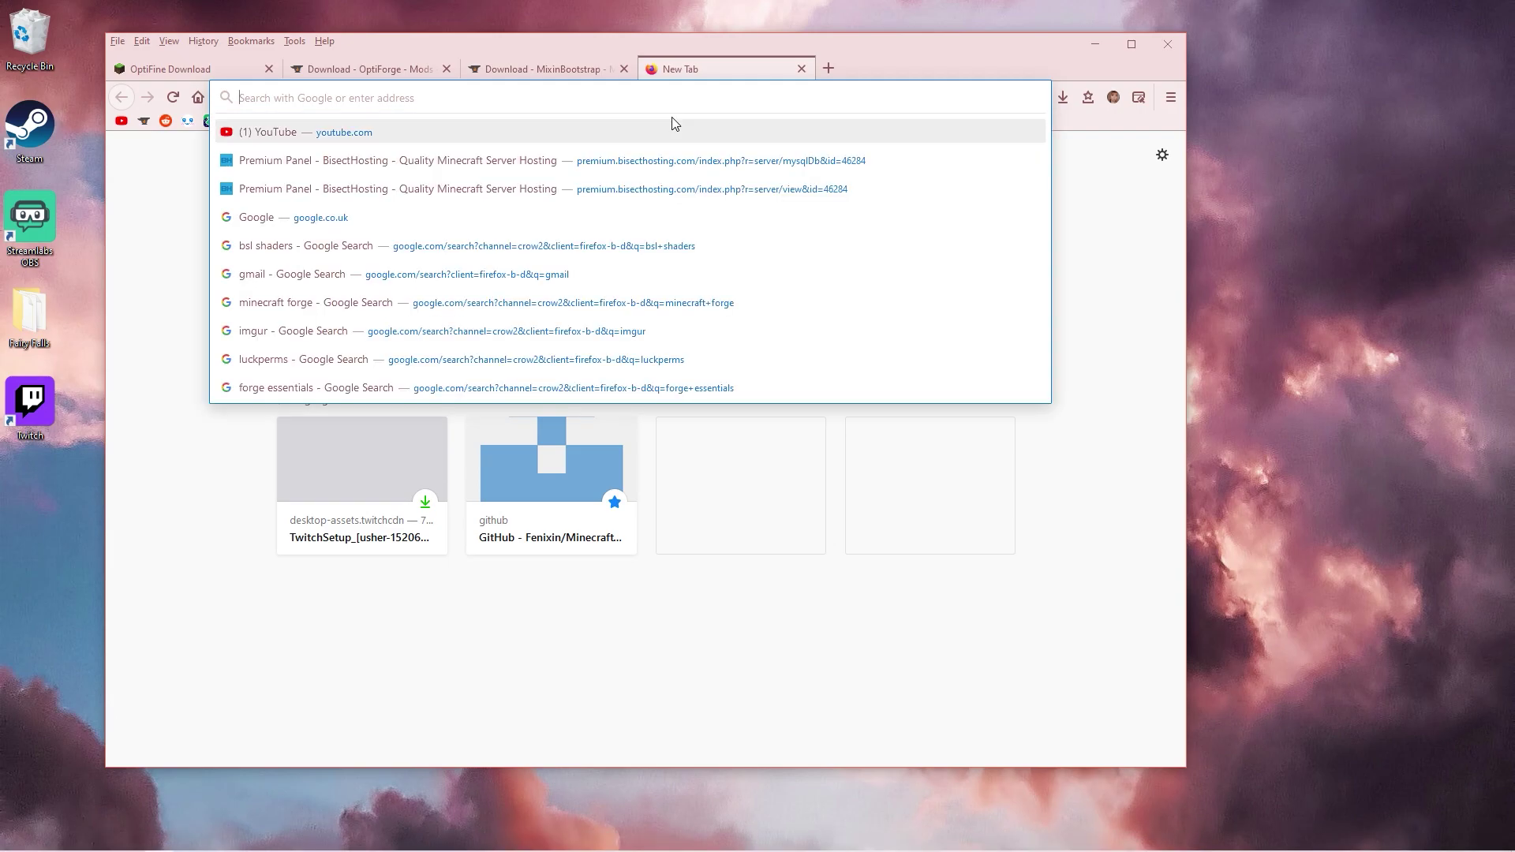
pyautogui.click(978, 518)
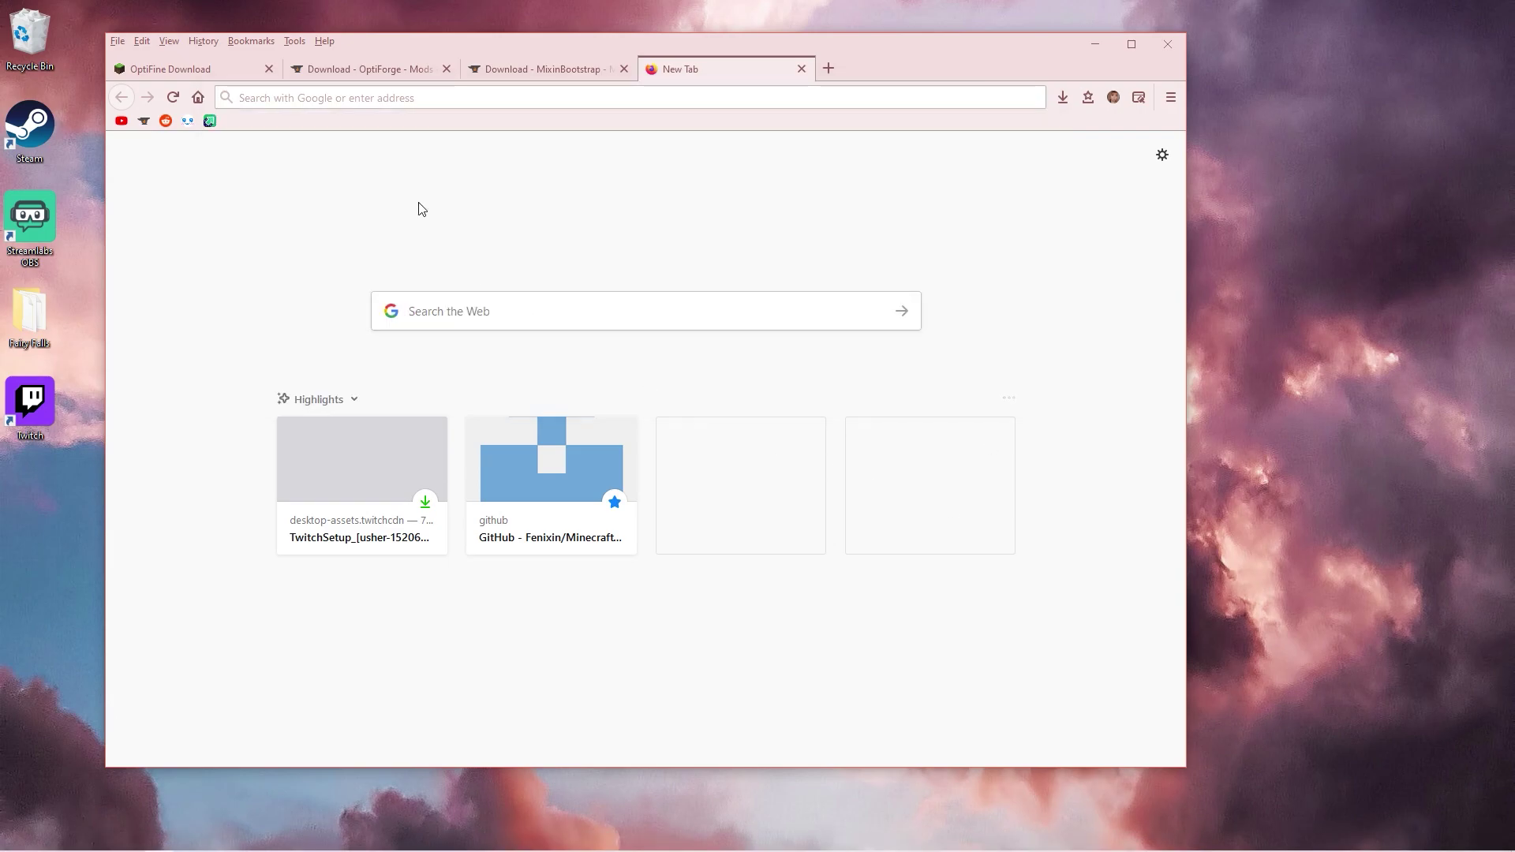
pyautogui.click(341, 93)
pyautogui.click(342, 310)
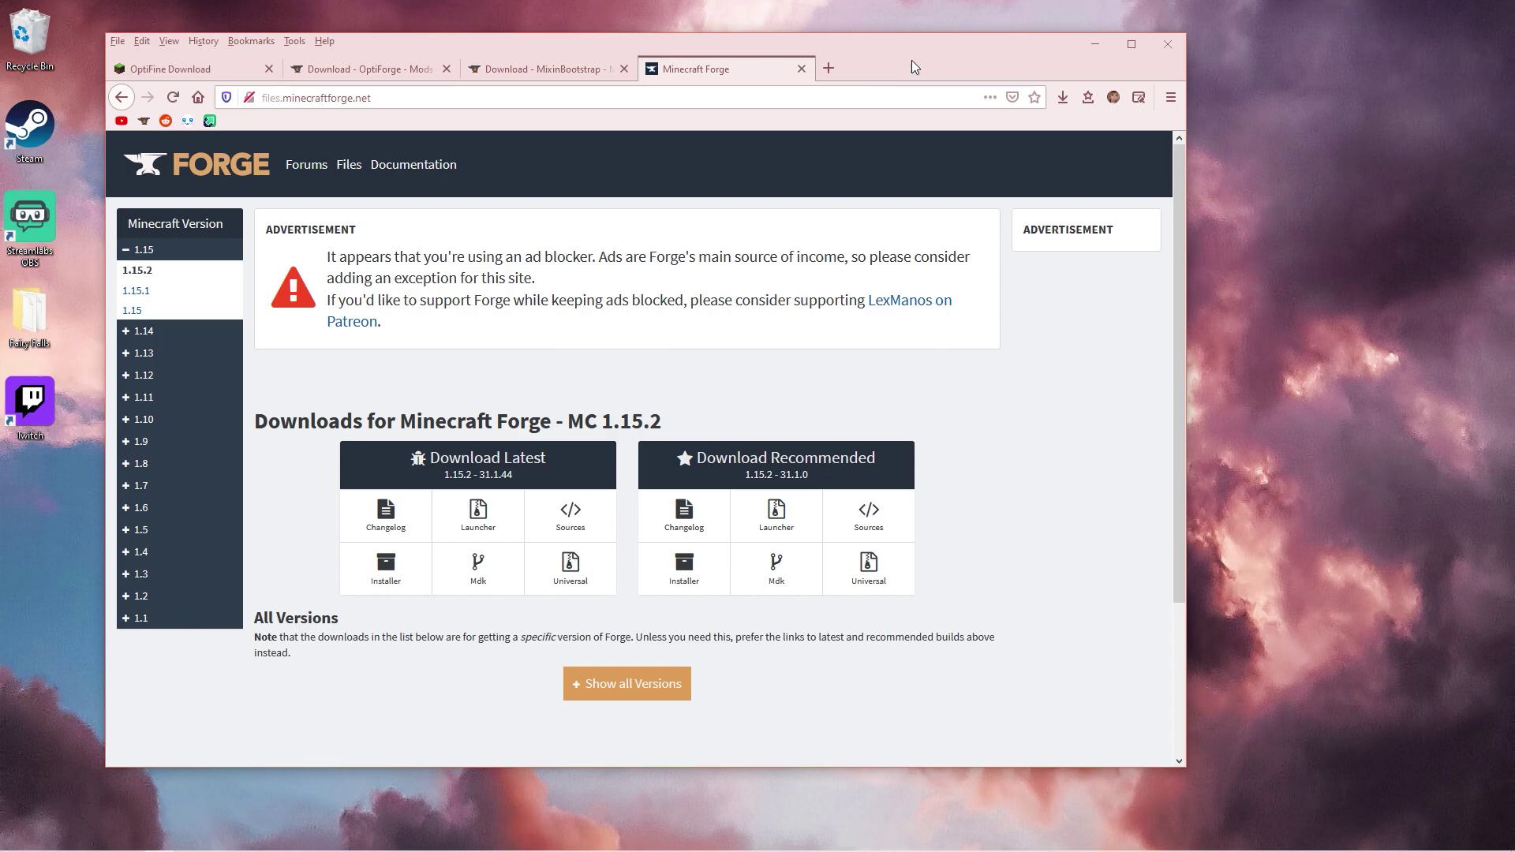
# Download the latest Forge installer, 31.1.44, for Minecraft 1.15.2 and close the advertisement page
pyautogui.moveTo(911, 66); pyautogui.dragTo(1164, 55)
pyautogui.scroll(-1, 753, 297)
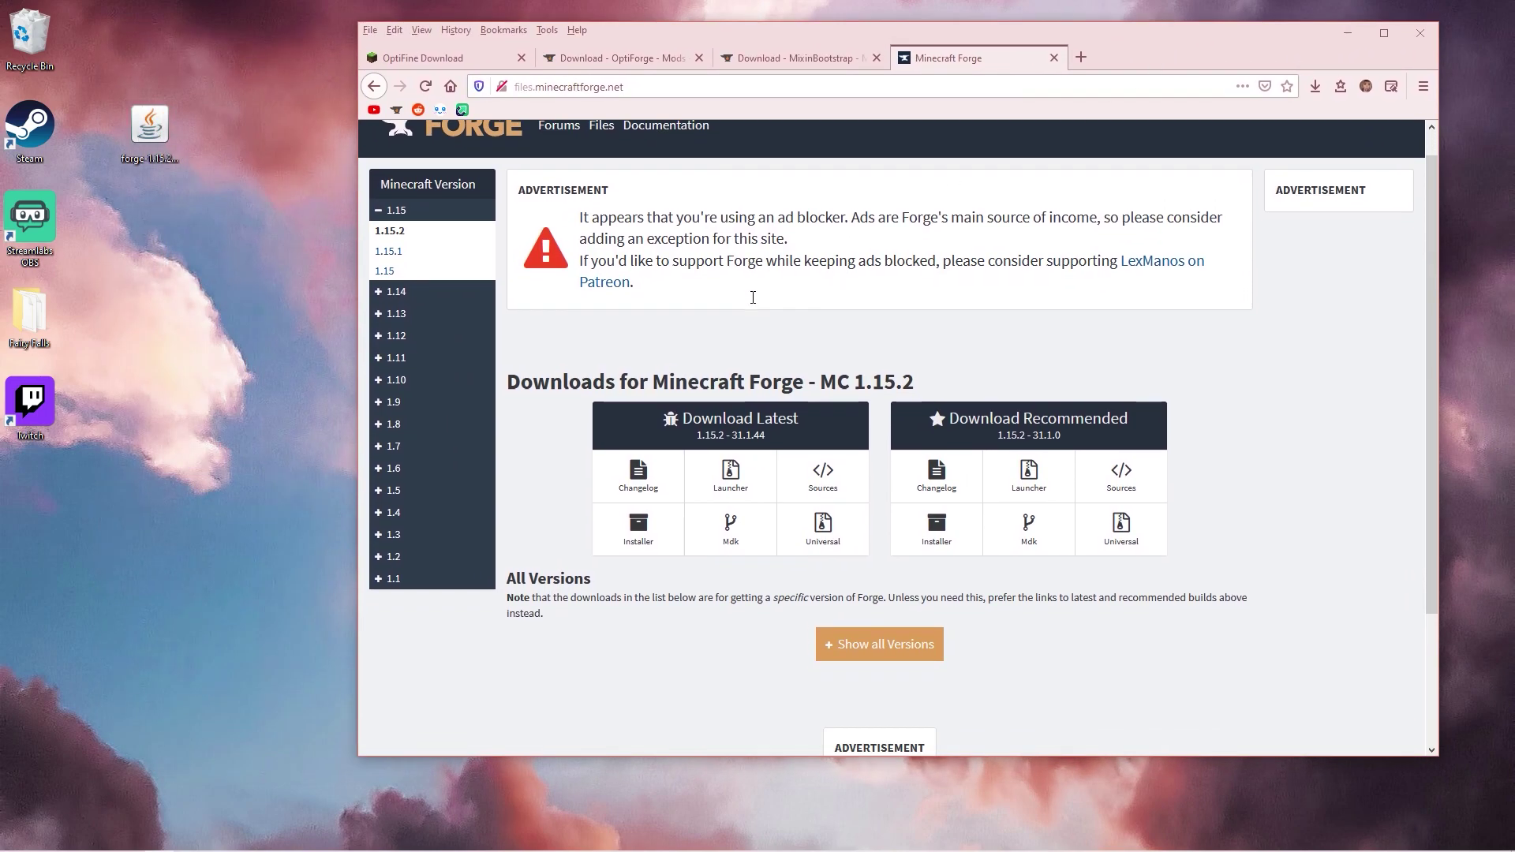
pyautogui.scroll(-3, 753, 298)
pyautogui.moveTo(503, 223); pyautogui.dragTo(963, 221)
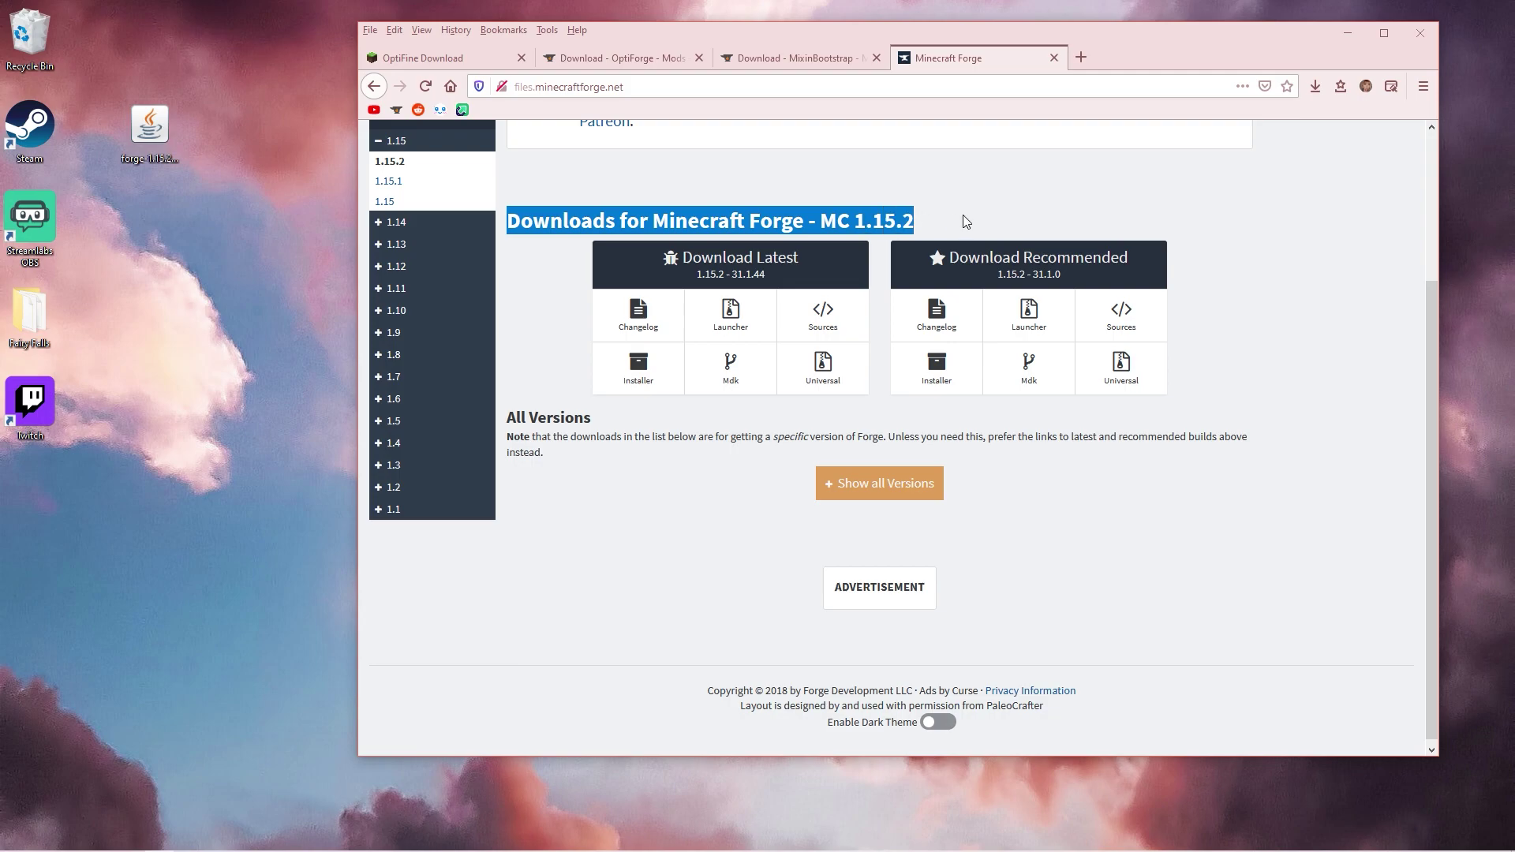
pyautogui.click(963, 214)
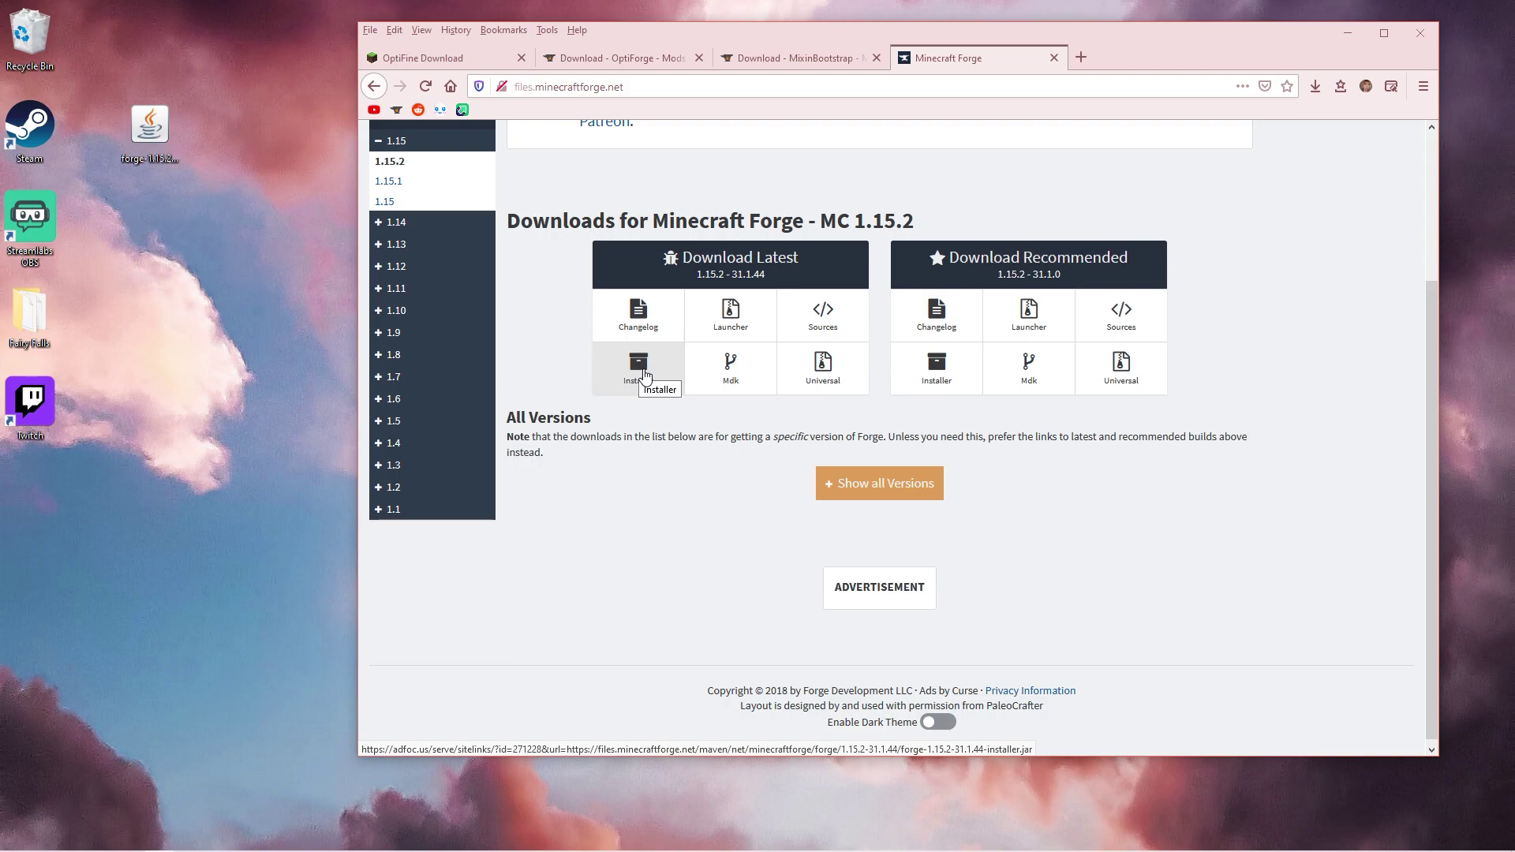
pyautogui.click(645, 374)
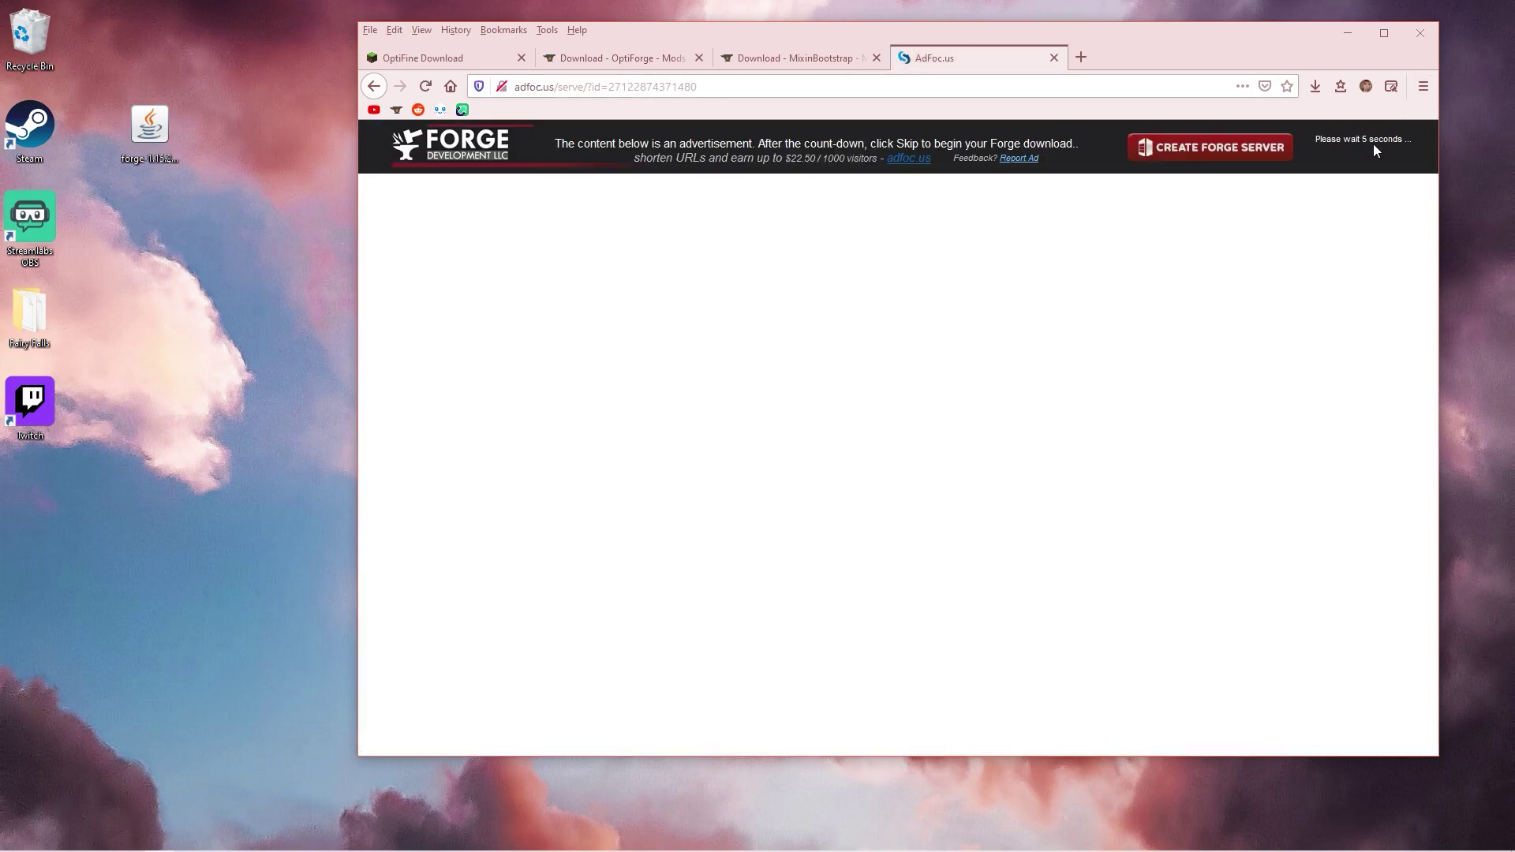
pyautogui.click(1373, 149)
pyautogui.click(717, 371)
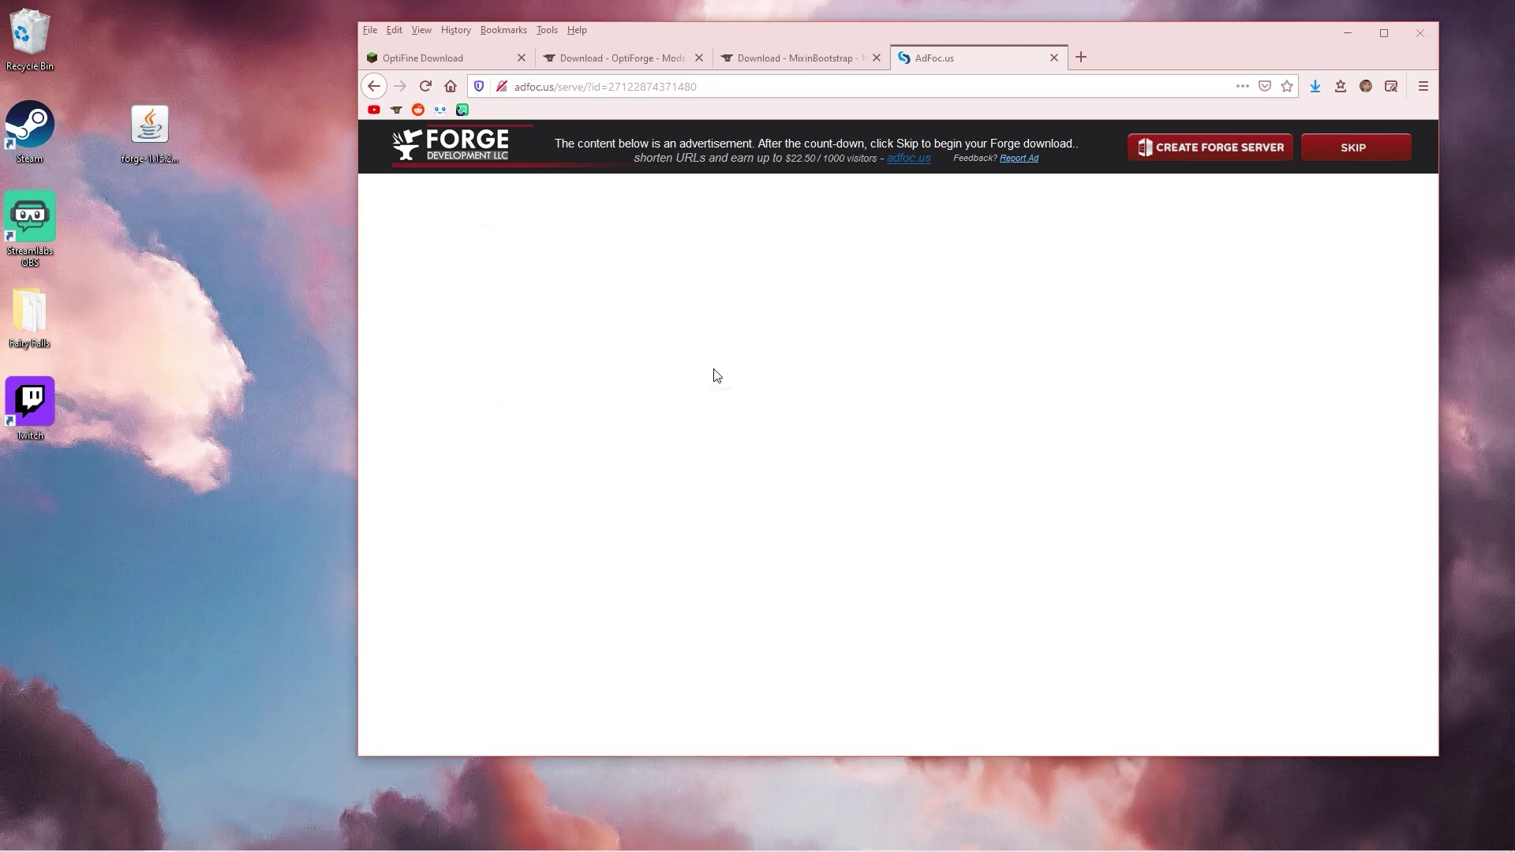
pyautogui.click(1054, 58)
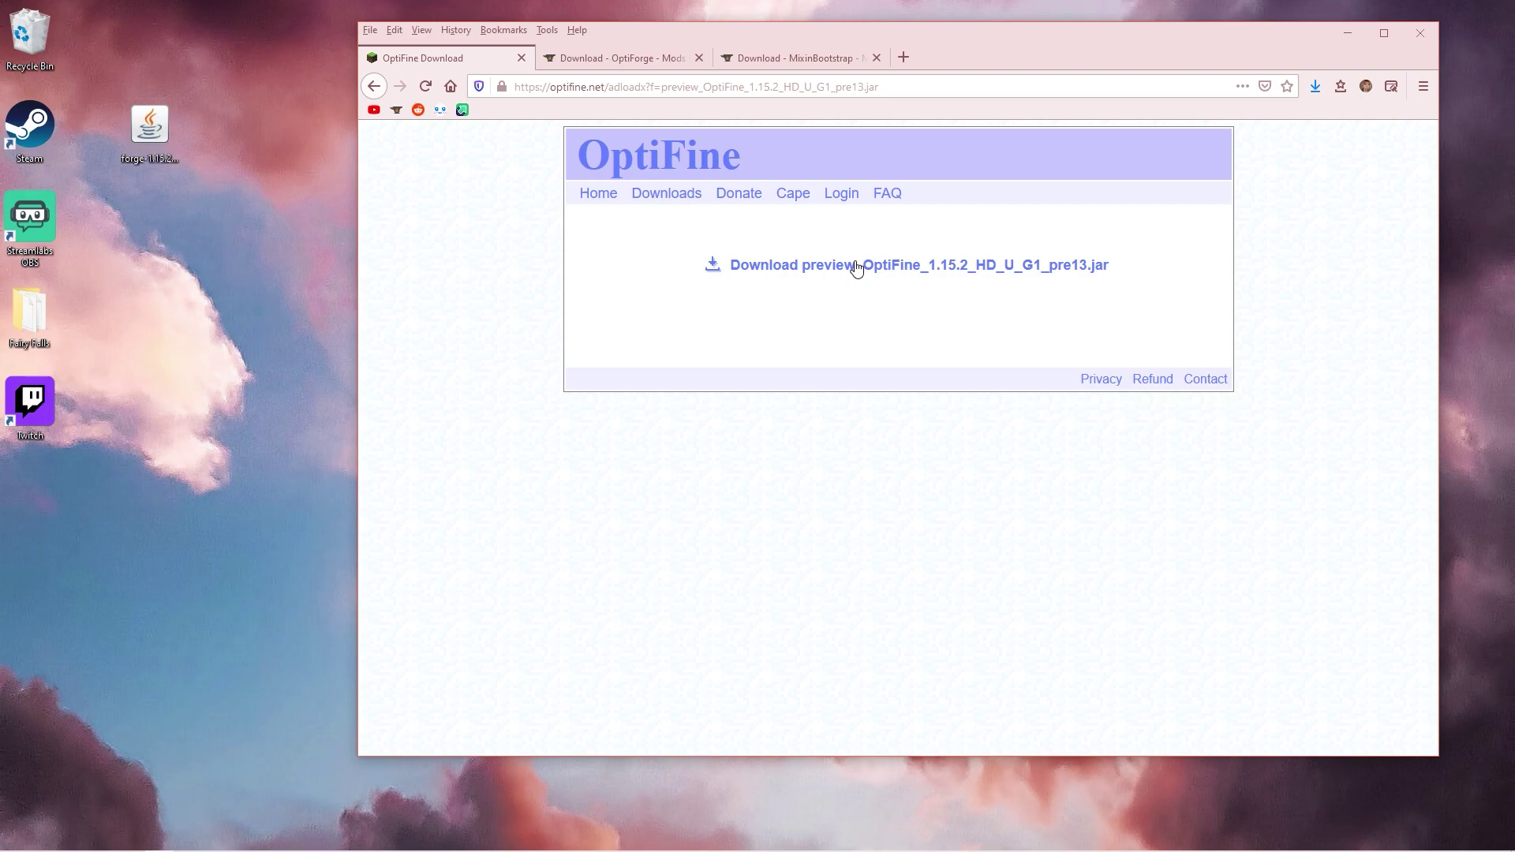
# Download the OptiFine 1.15.2 HD U G1 pre13 jar from the preview versions on the OptiFine site
pyautogui.click(693, 198)
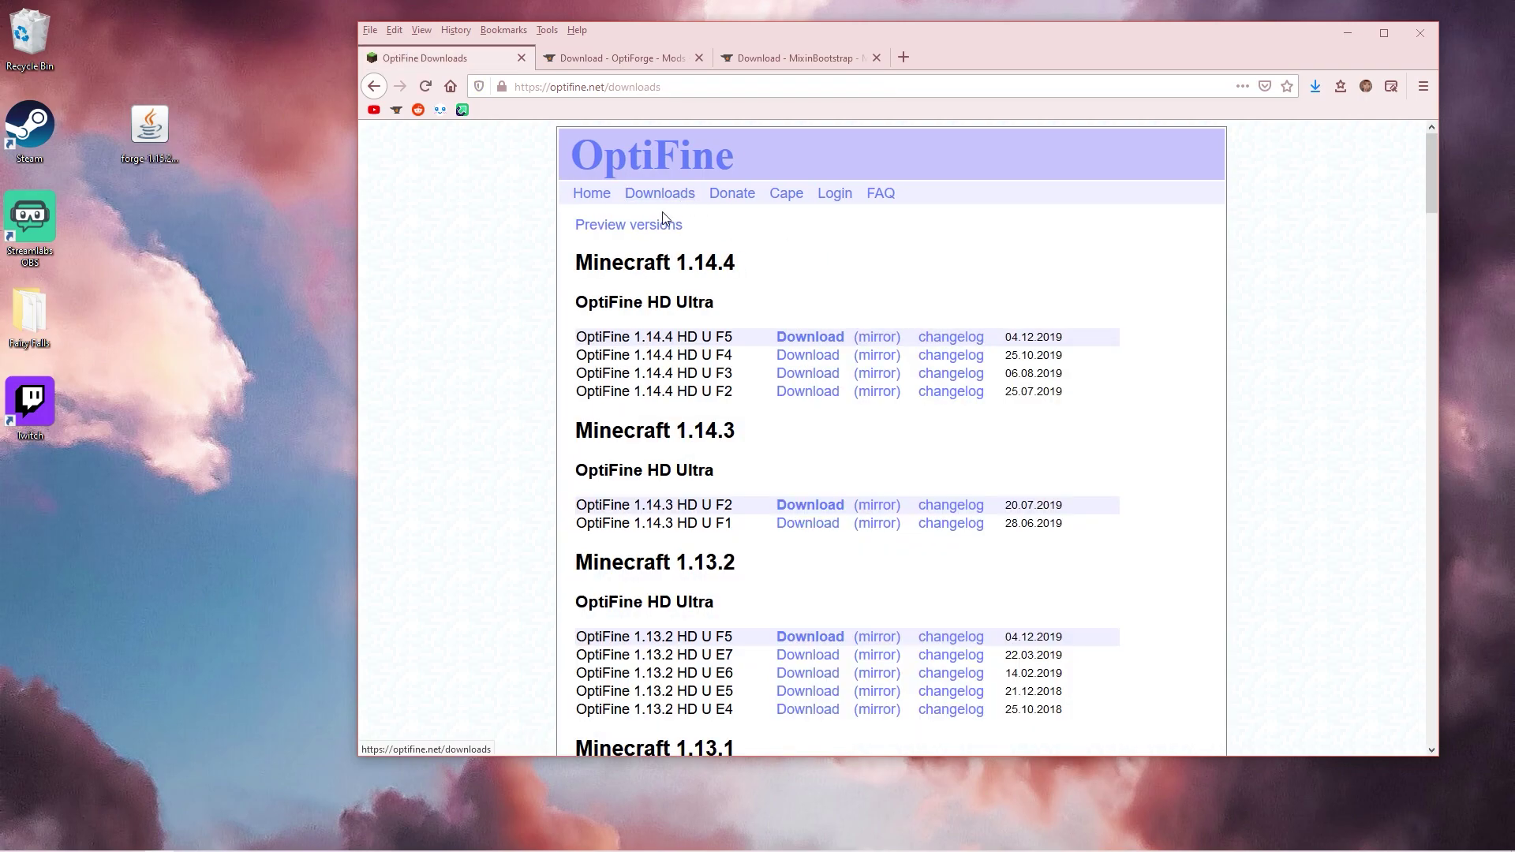
pyautogui.click(631, 227)
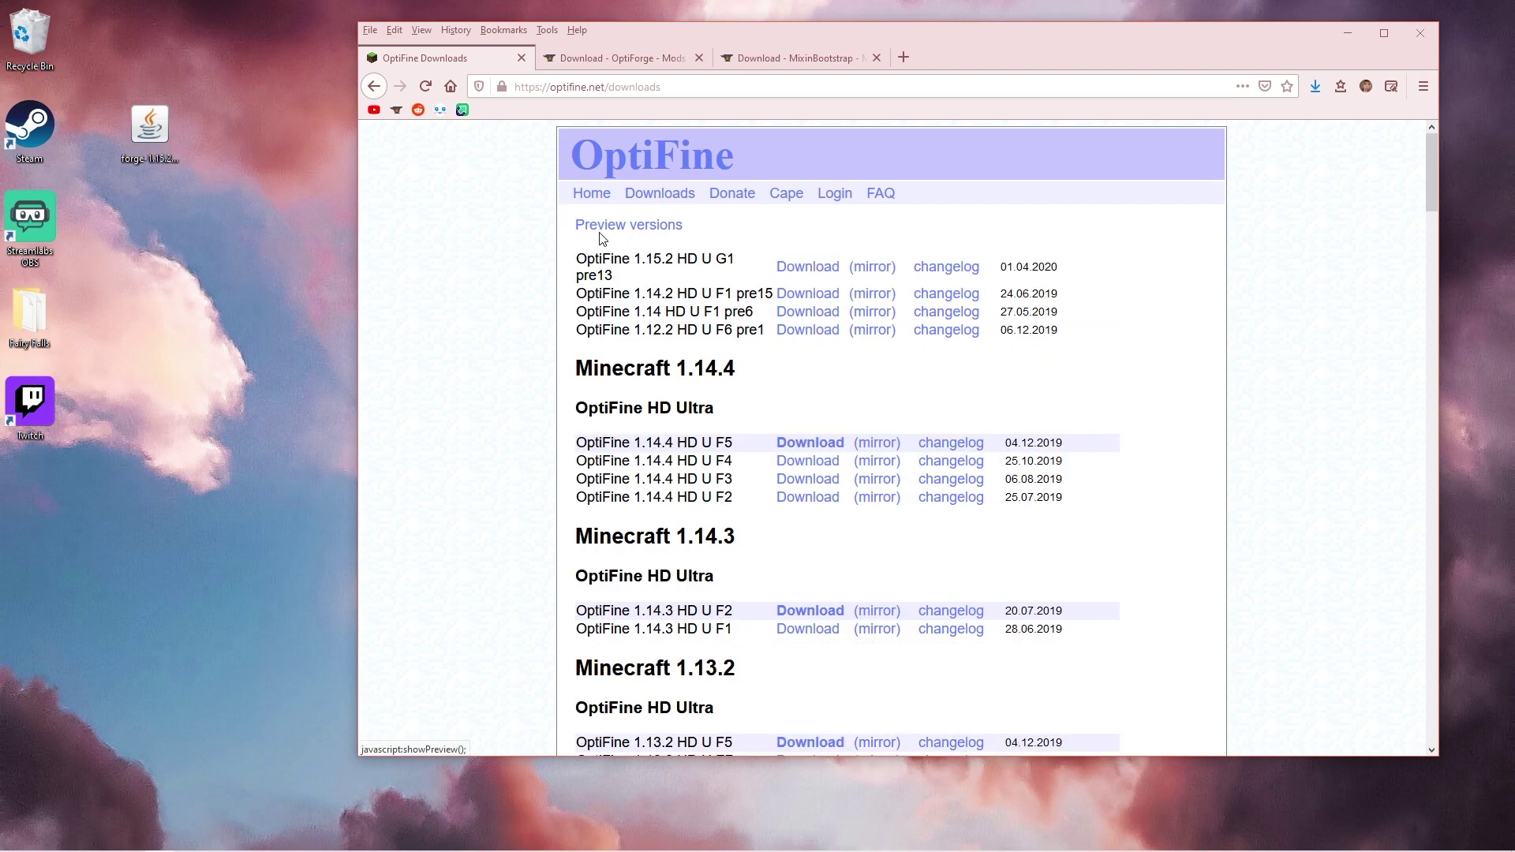
pyautogui.moveTo(578, 260); pyautogui.dragTo(920, 272)
pyautogui.click(861, 296)
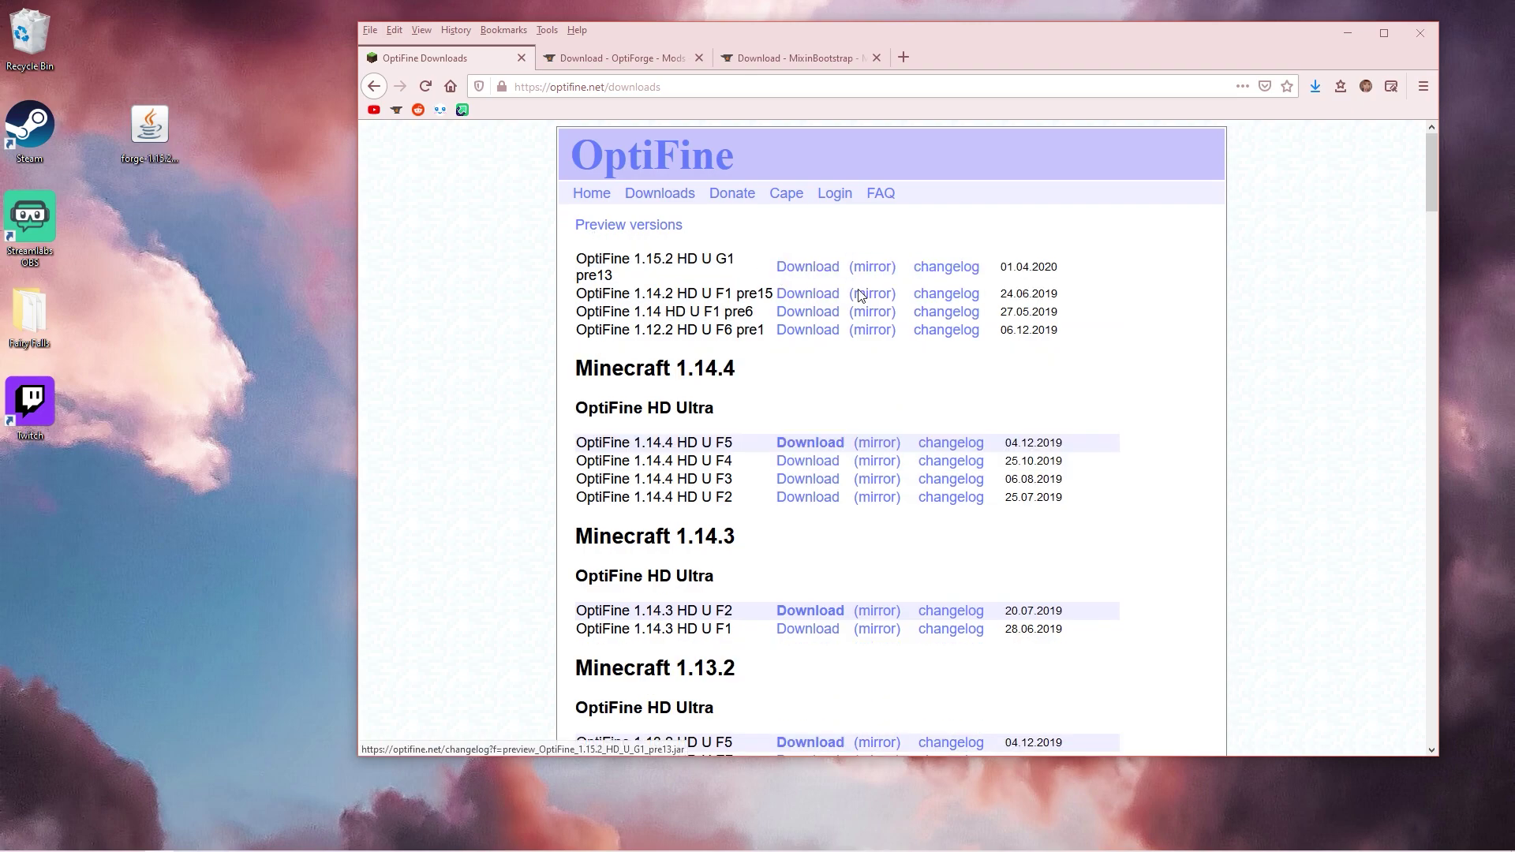
pyautogui.click(873, 270)
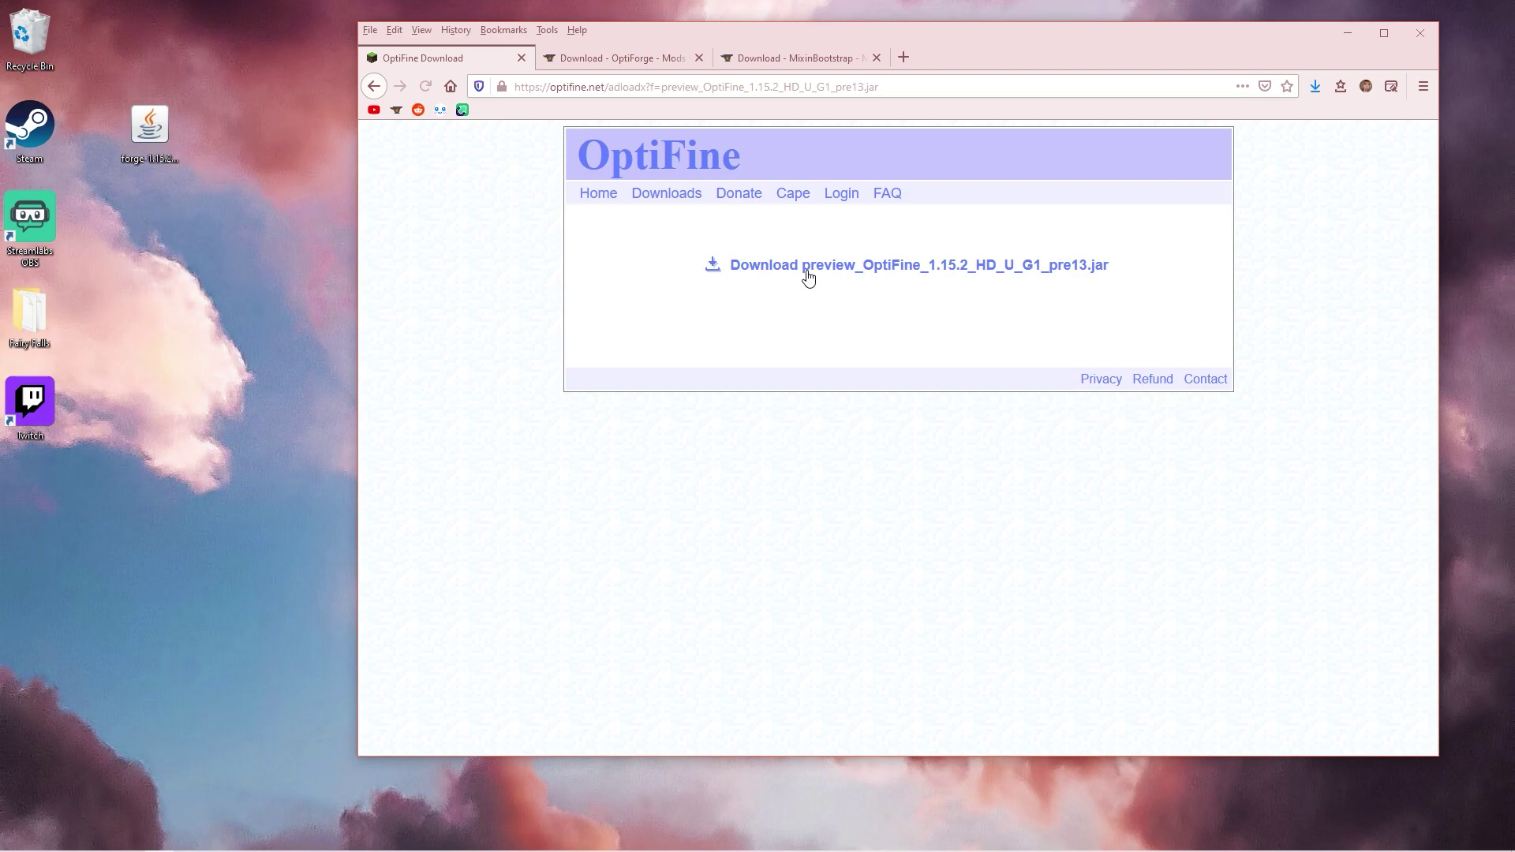
pyautogui.click(808, 277)
pyautogui.click(718, 371)
# Download the OptiForge mod from its CurseForge project page
pyautogui.hotkey('ctrl', 'Tab')
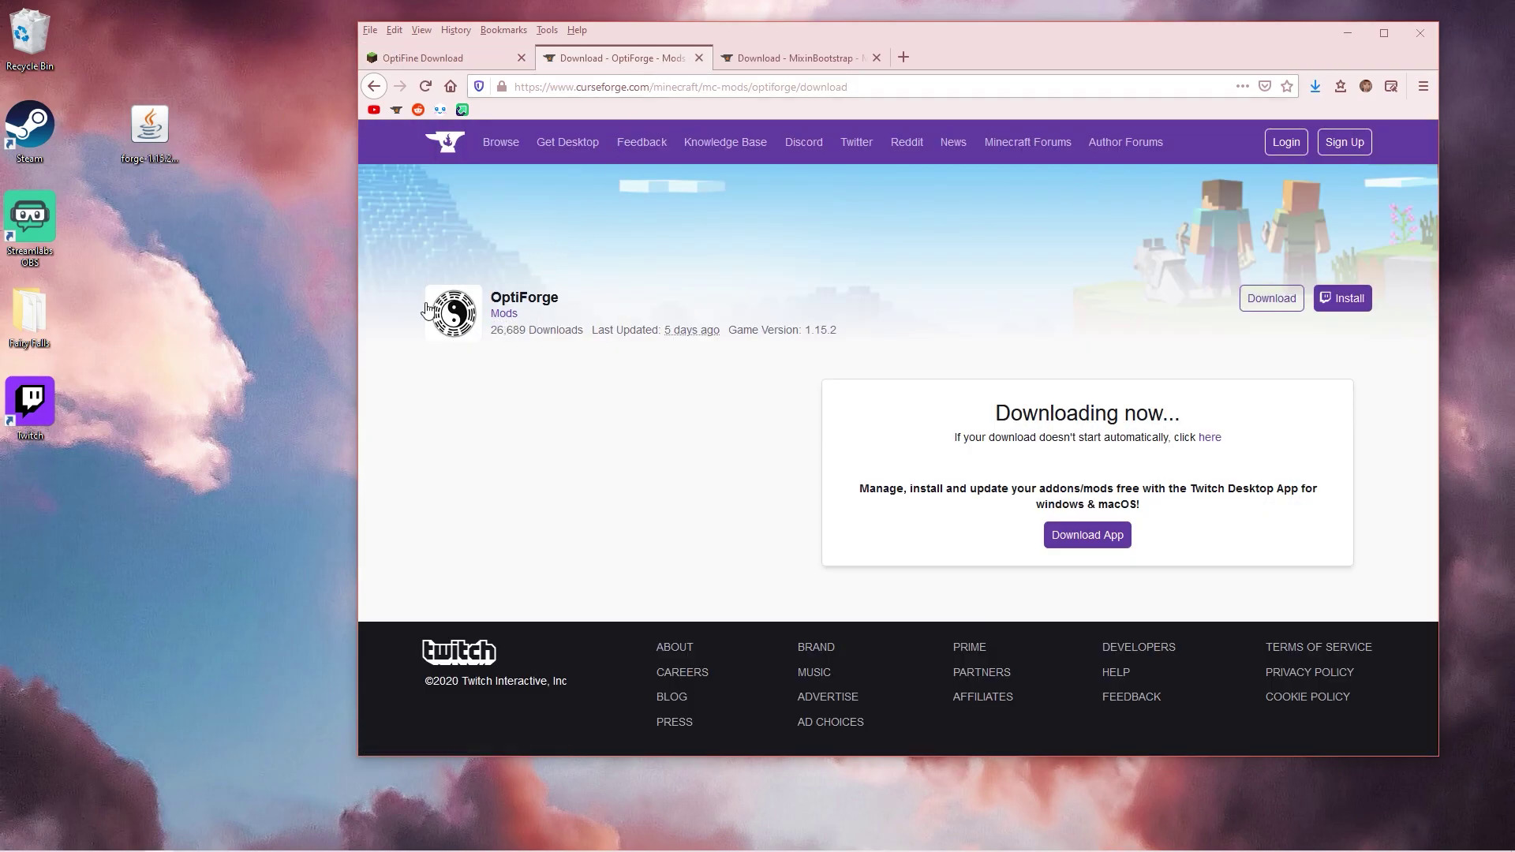
pyautogui.click(446, 312)
pyautogui.click(374, 86)
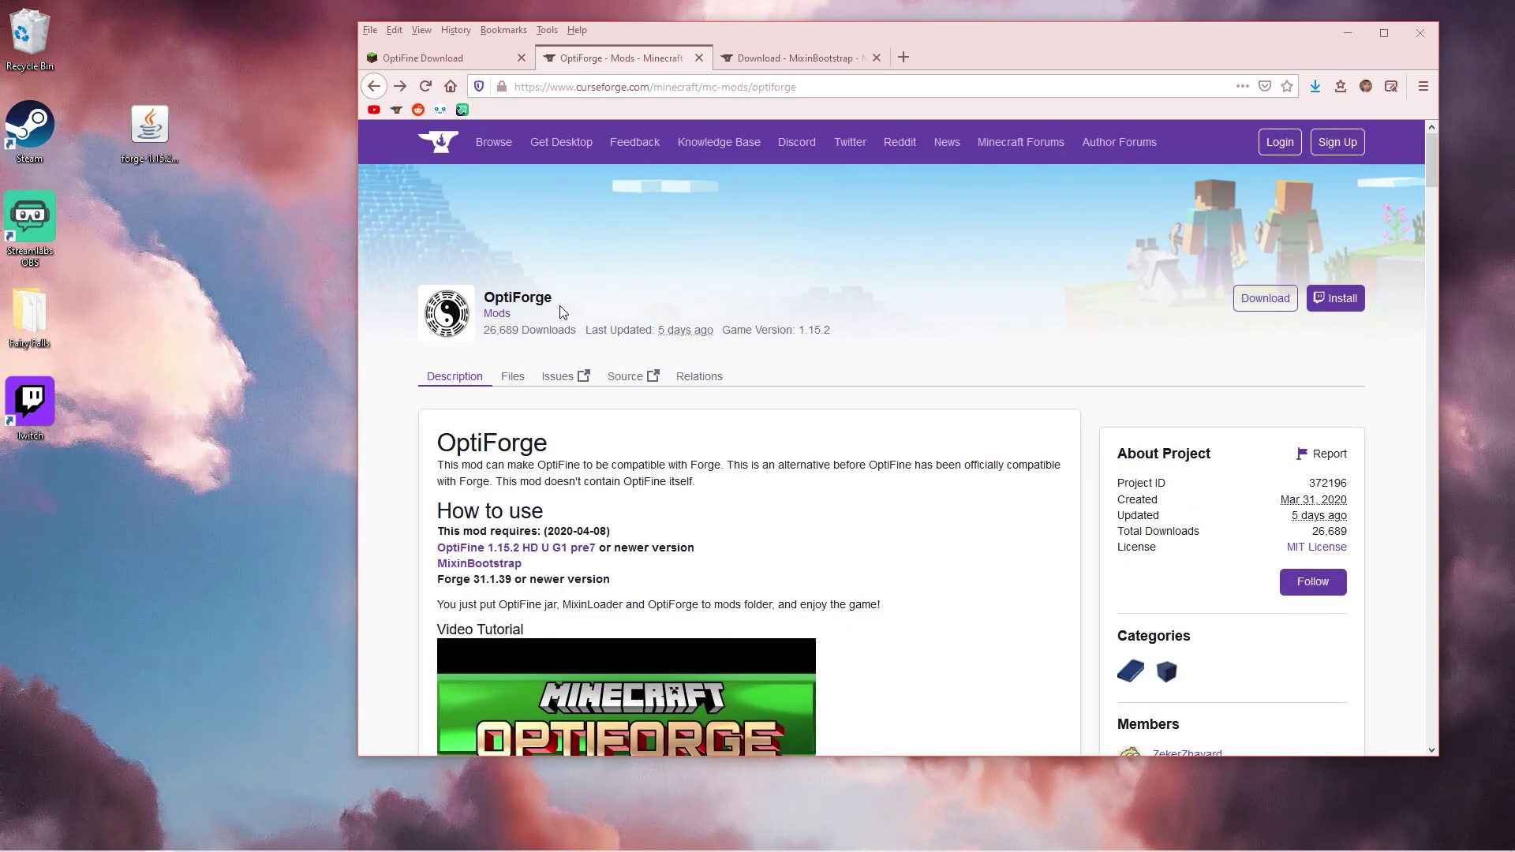
pyautogui.click(1261, 300)
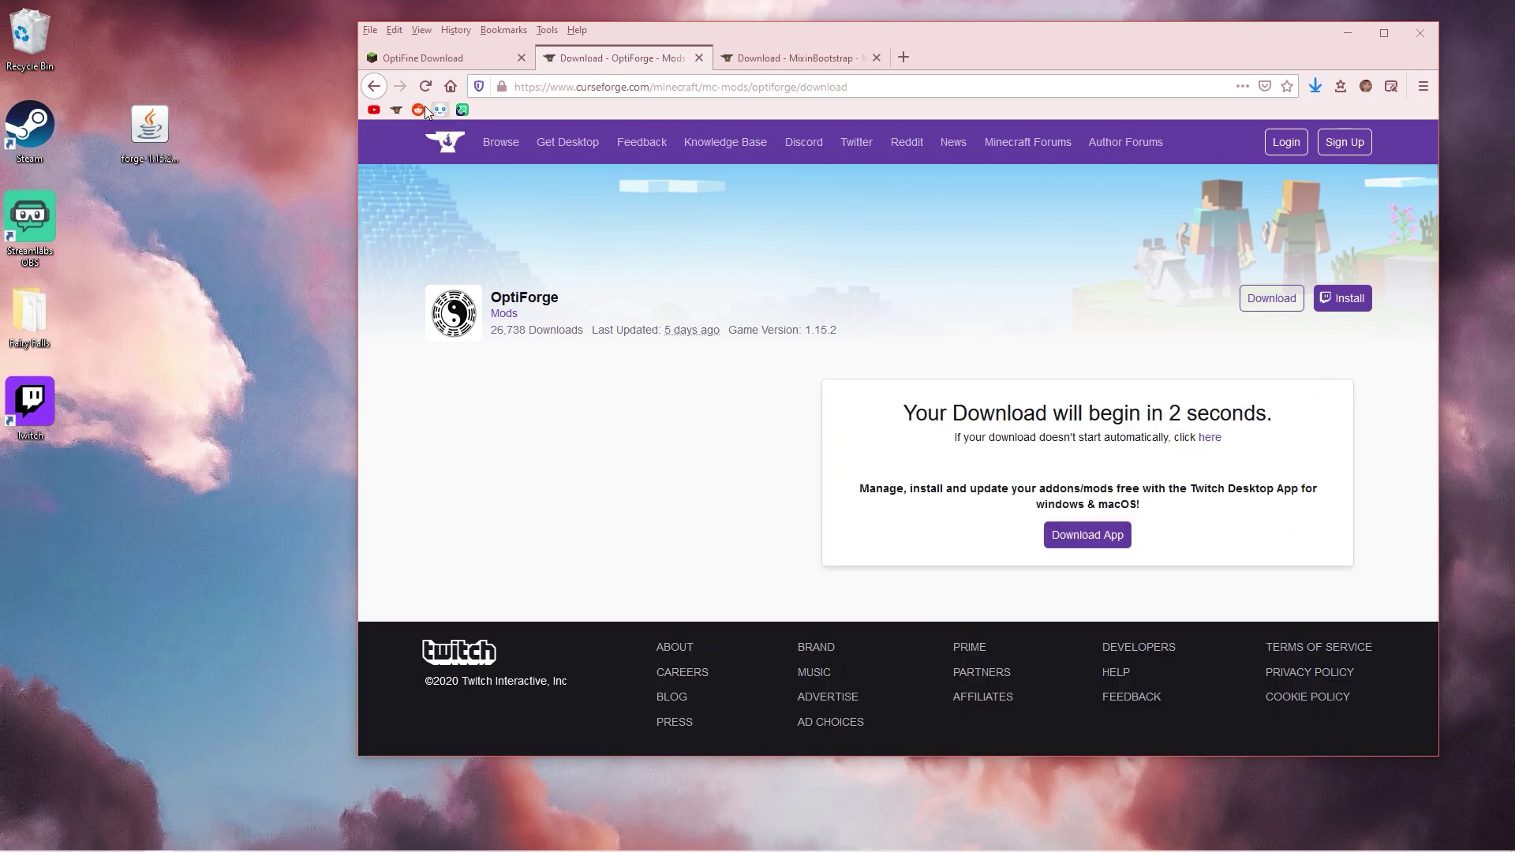
# Download MixinBootstrap via the requirements listed on the OptiForge page and close the spare MixinBootstrap download page
pyautogui.click(374, 86)
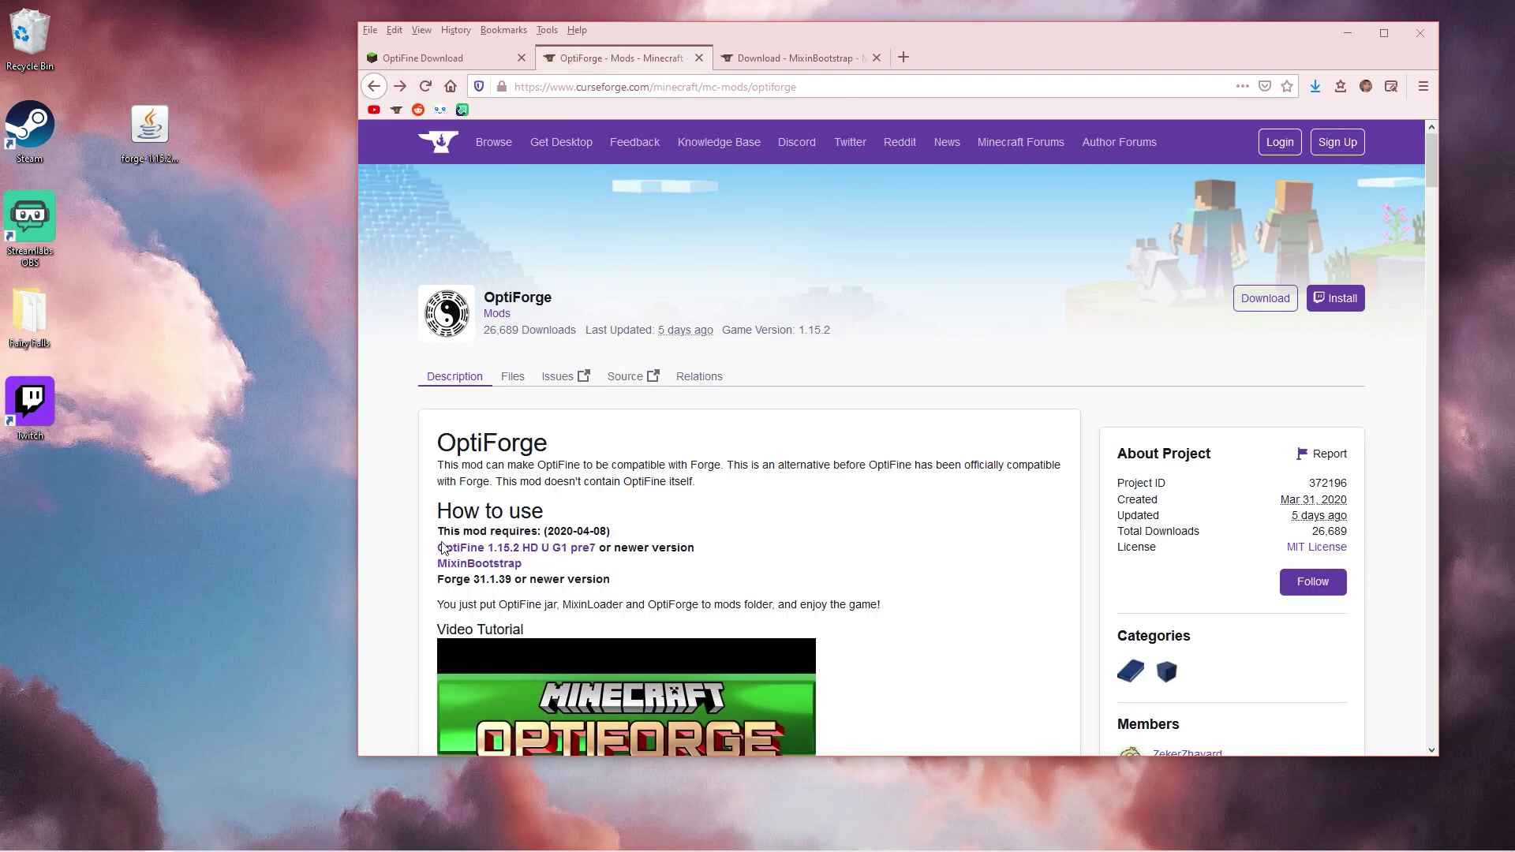
pyautogui.moveTo(430, 570); pyautogui.dragTo(552, 568)
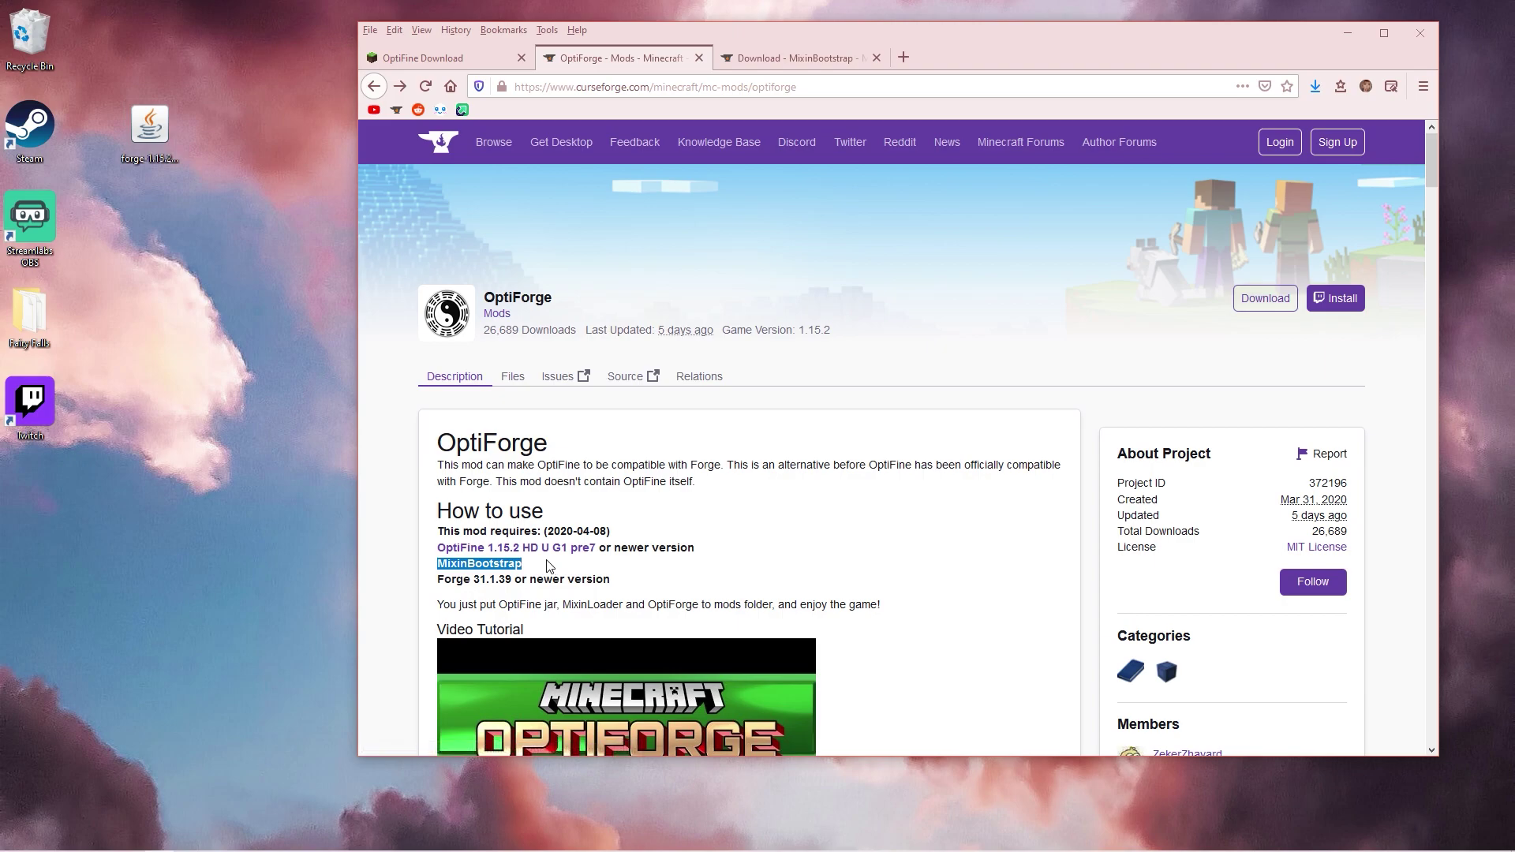
pyautogui.click(550, 567)
pyautogui.moveTo(435, 564); pyautogui.dragTo(580, 574)
pyautogui.click(563, 574)
pyautogui.click(506, 569)
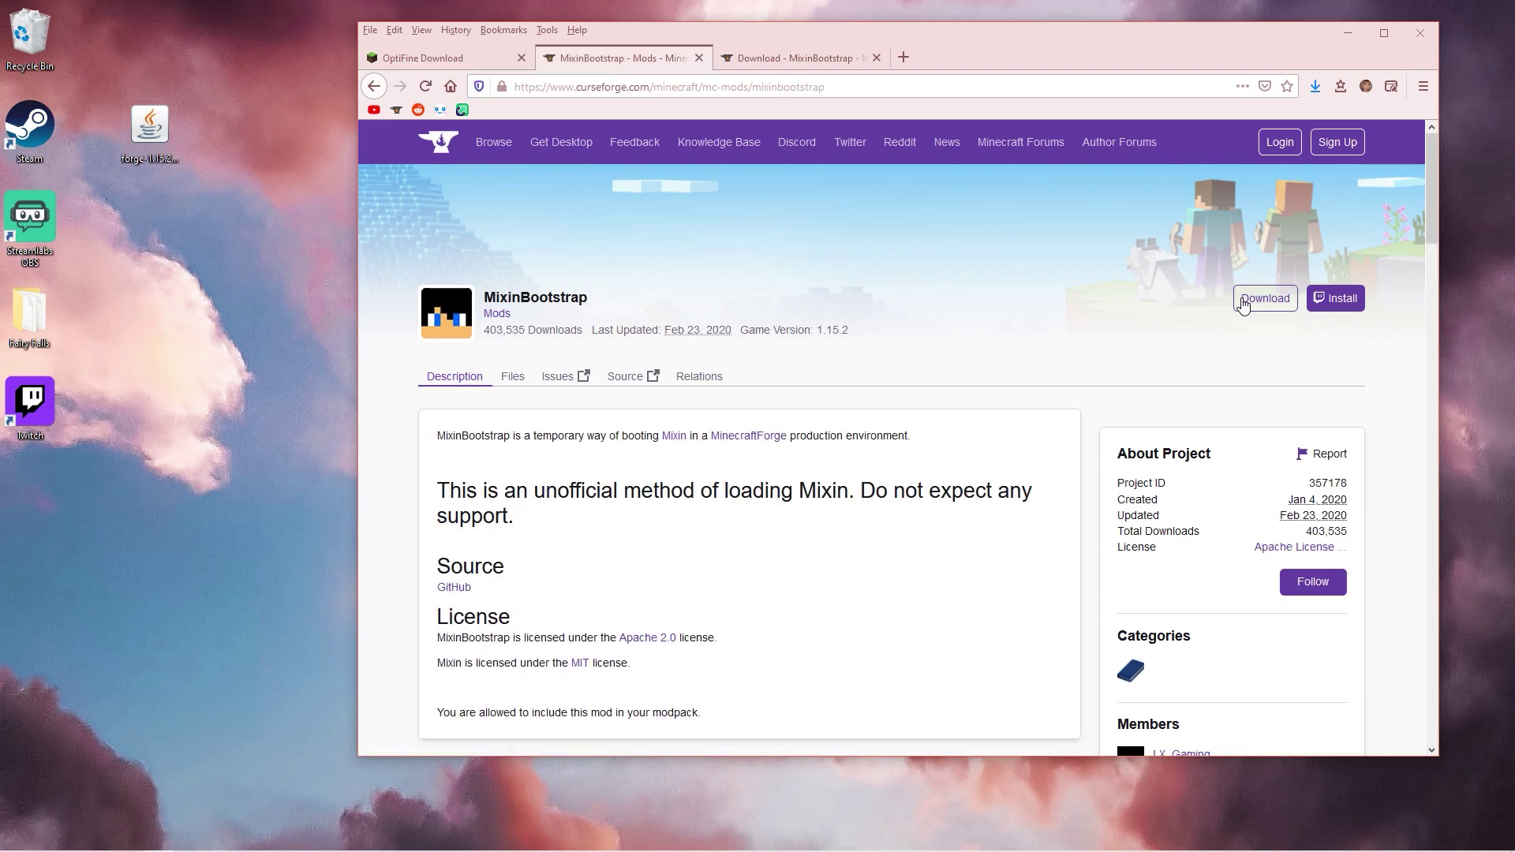
pyautogui.click(1244, 302)
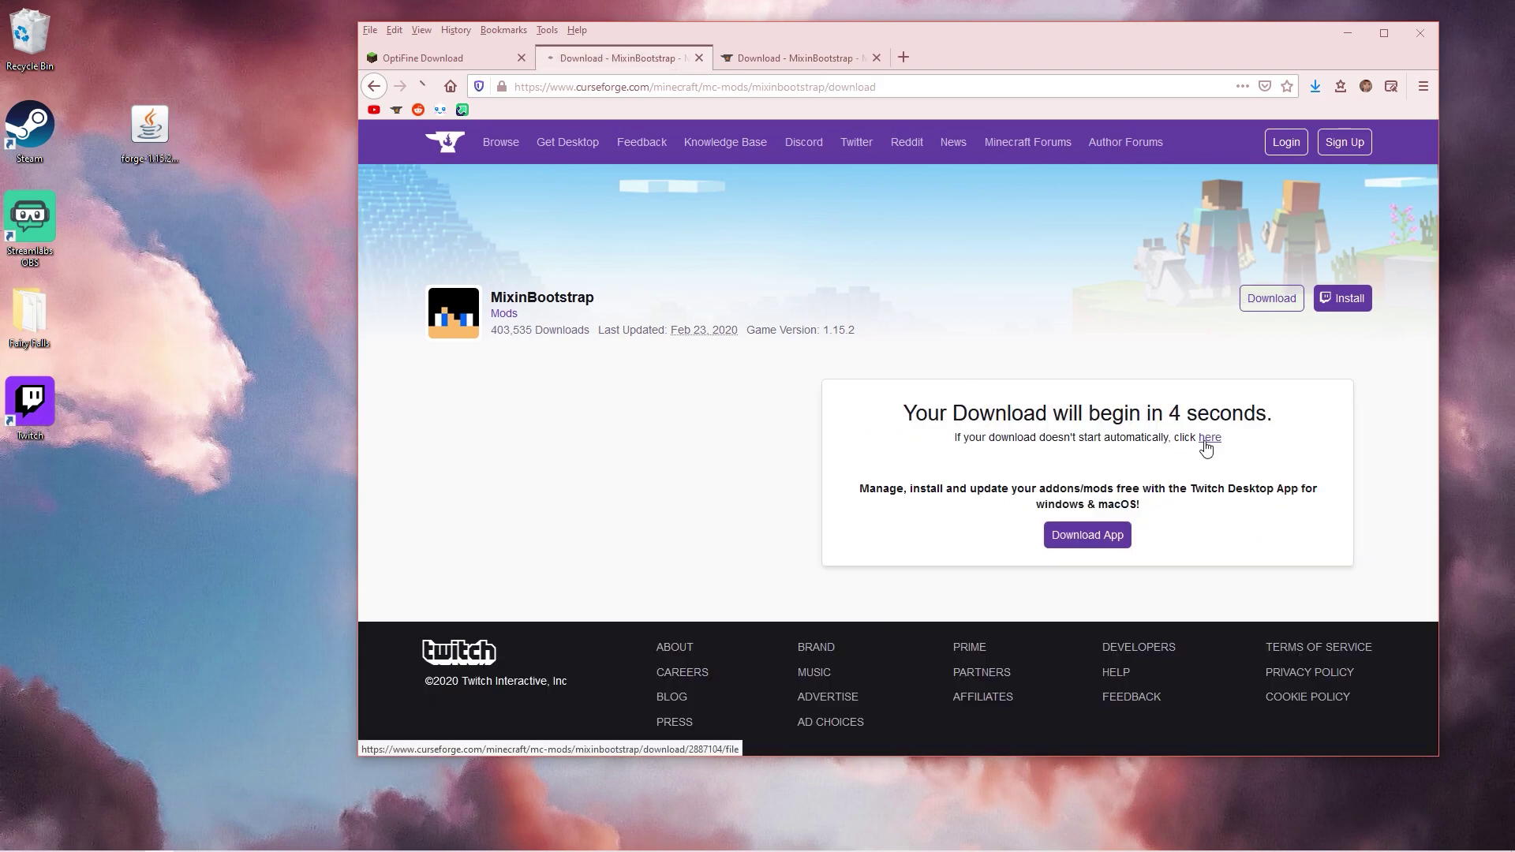
pyautogui.click(1208, 439)
pyautogui.click(770, 369)
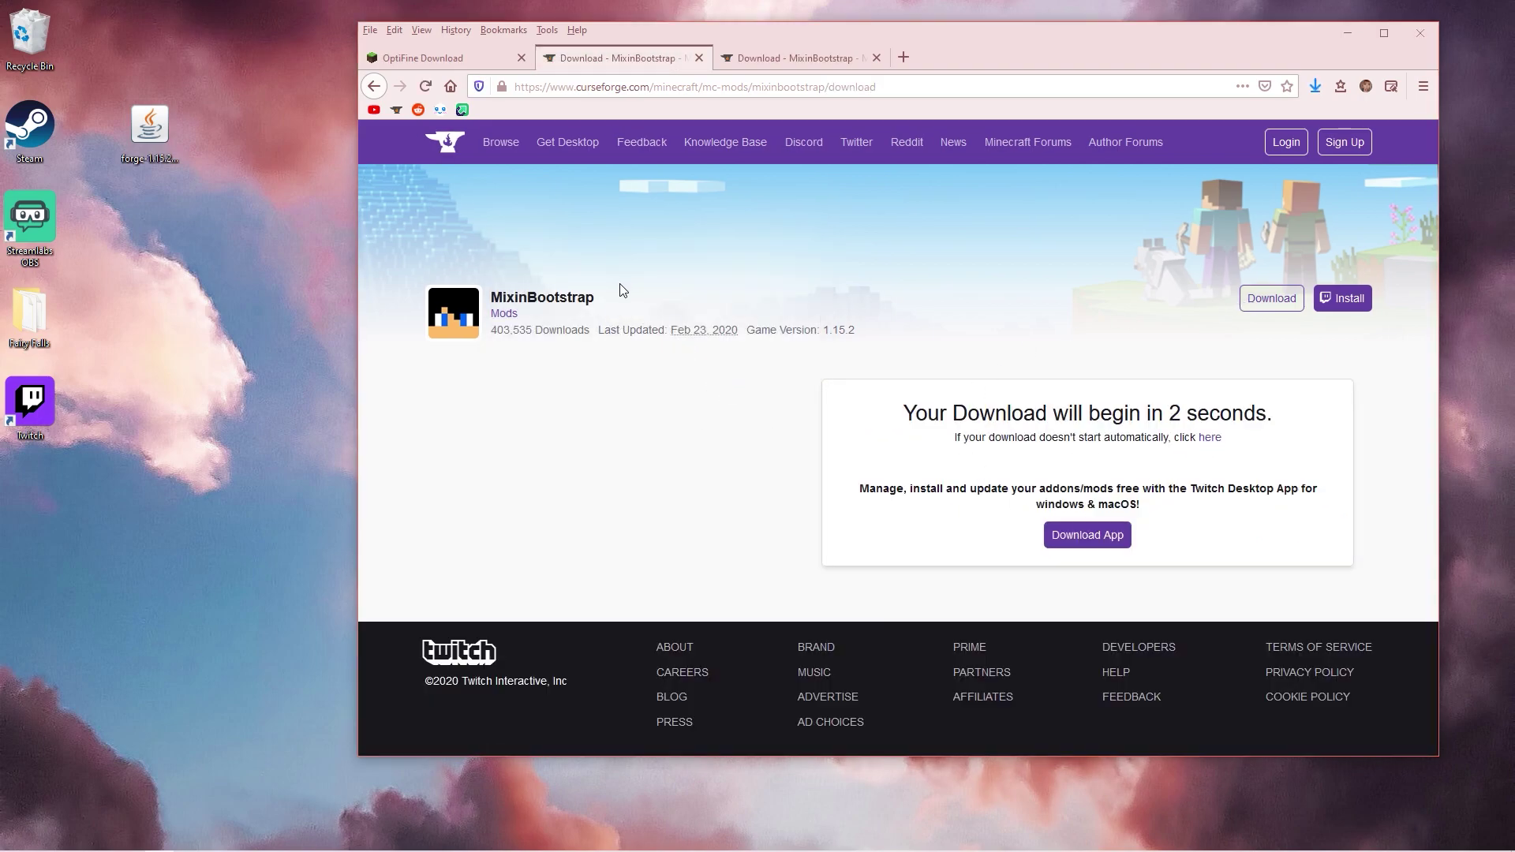
pyautogui.click(876, 58)
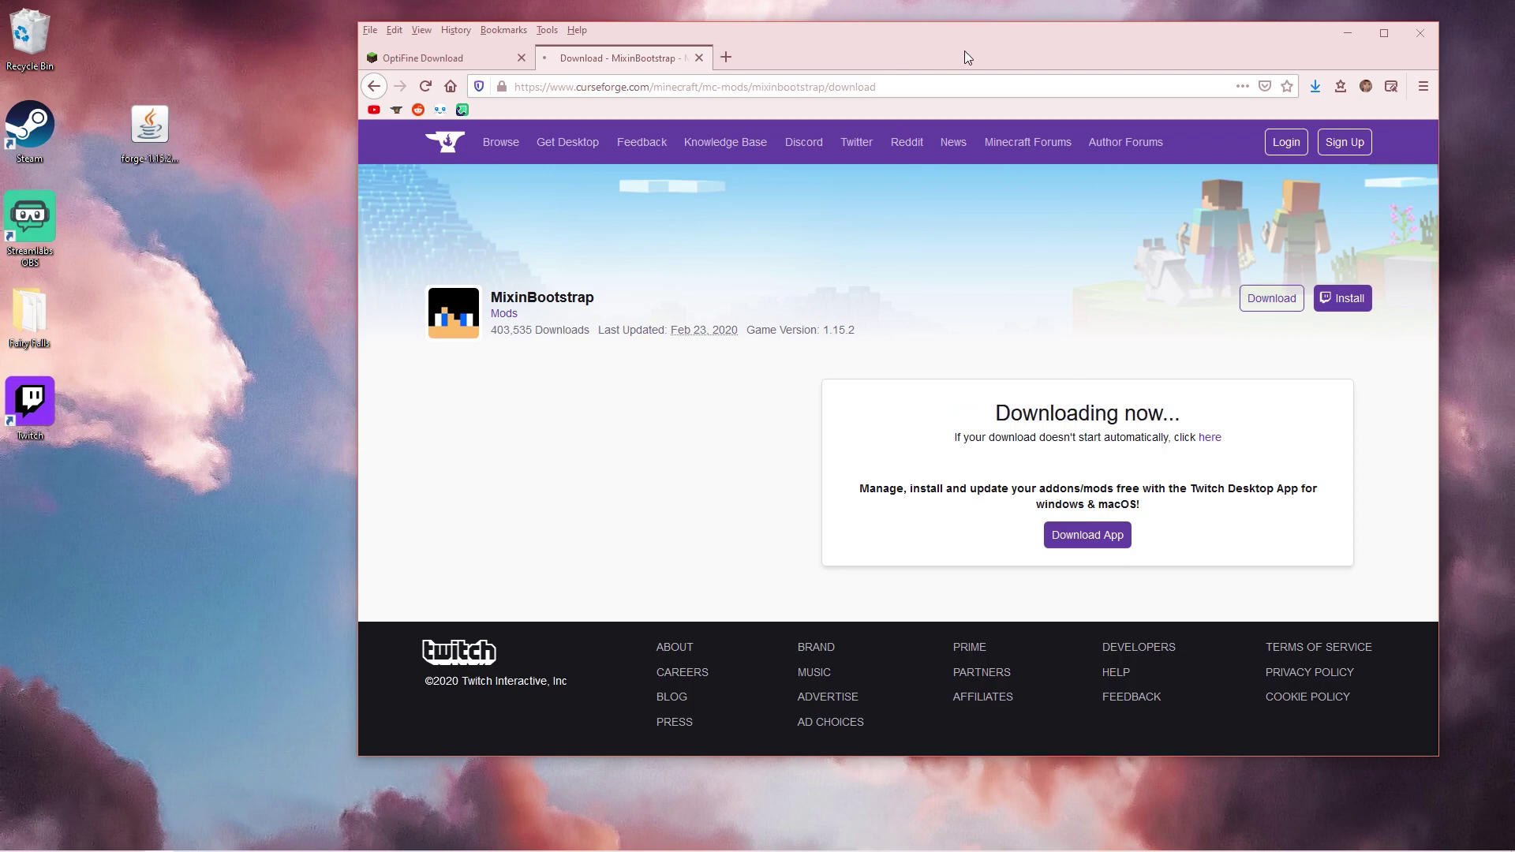
# Open the CurseForge list of all Minecraft mods and filter it by game version Minecraft 1.15
pyautogui.moveTo(967, 57); pyautogui.dragTo(874, 57)
pyautogui.press('Return')
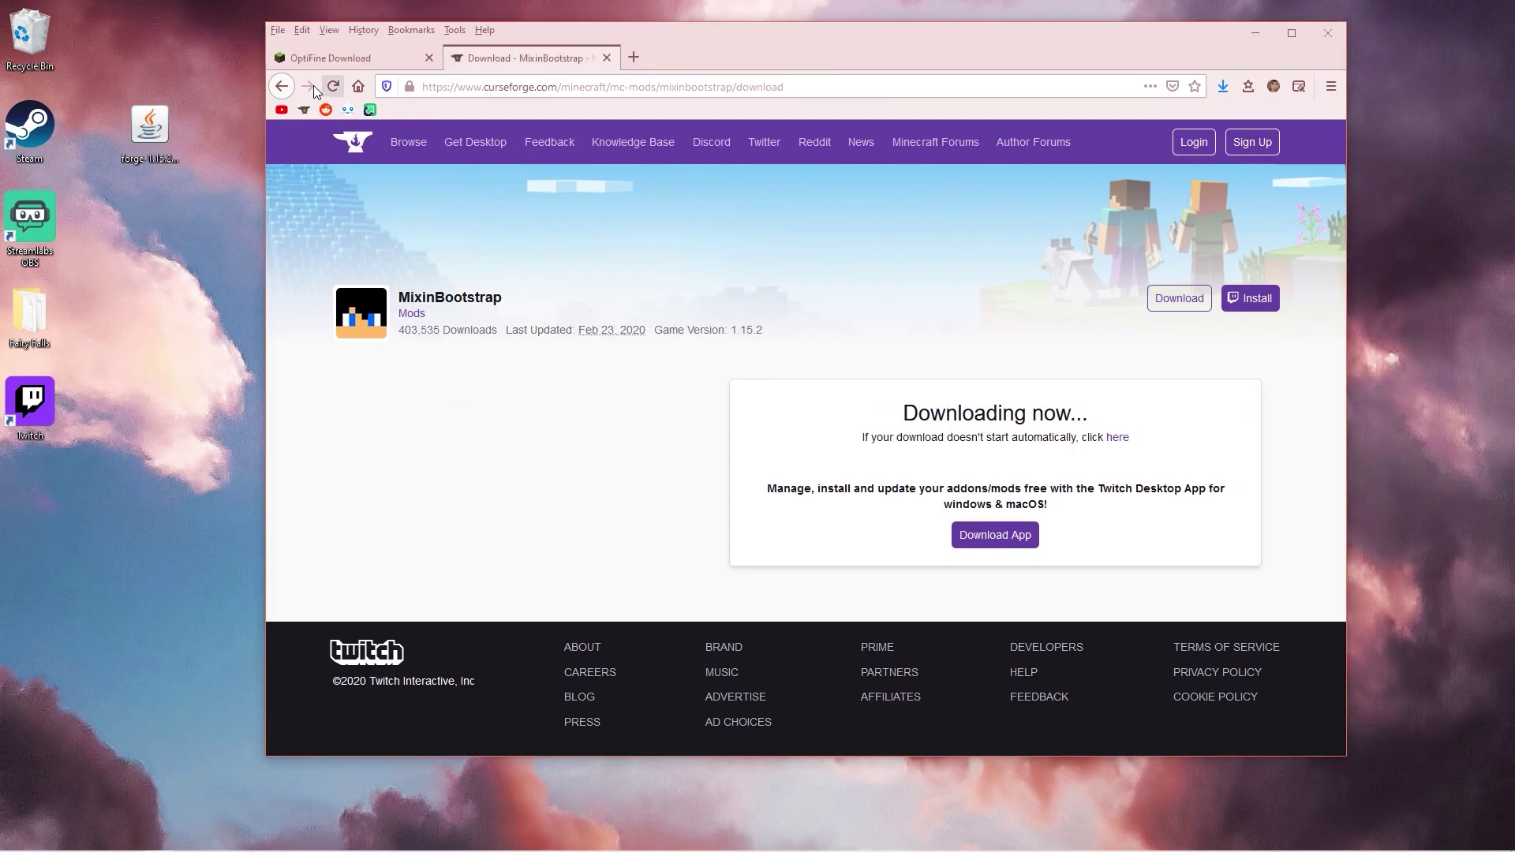
pyautogui.click(411, 314)
pyautogui.scroll(-5, 756, 371)
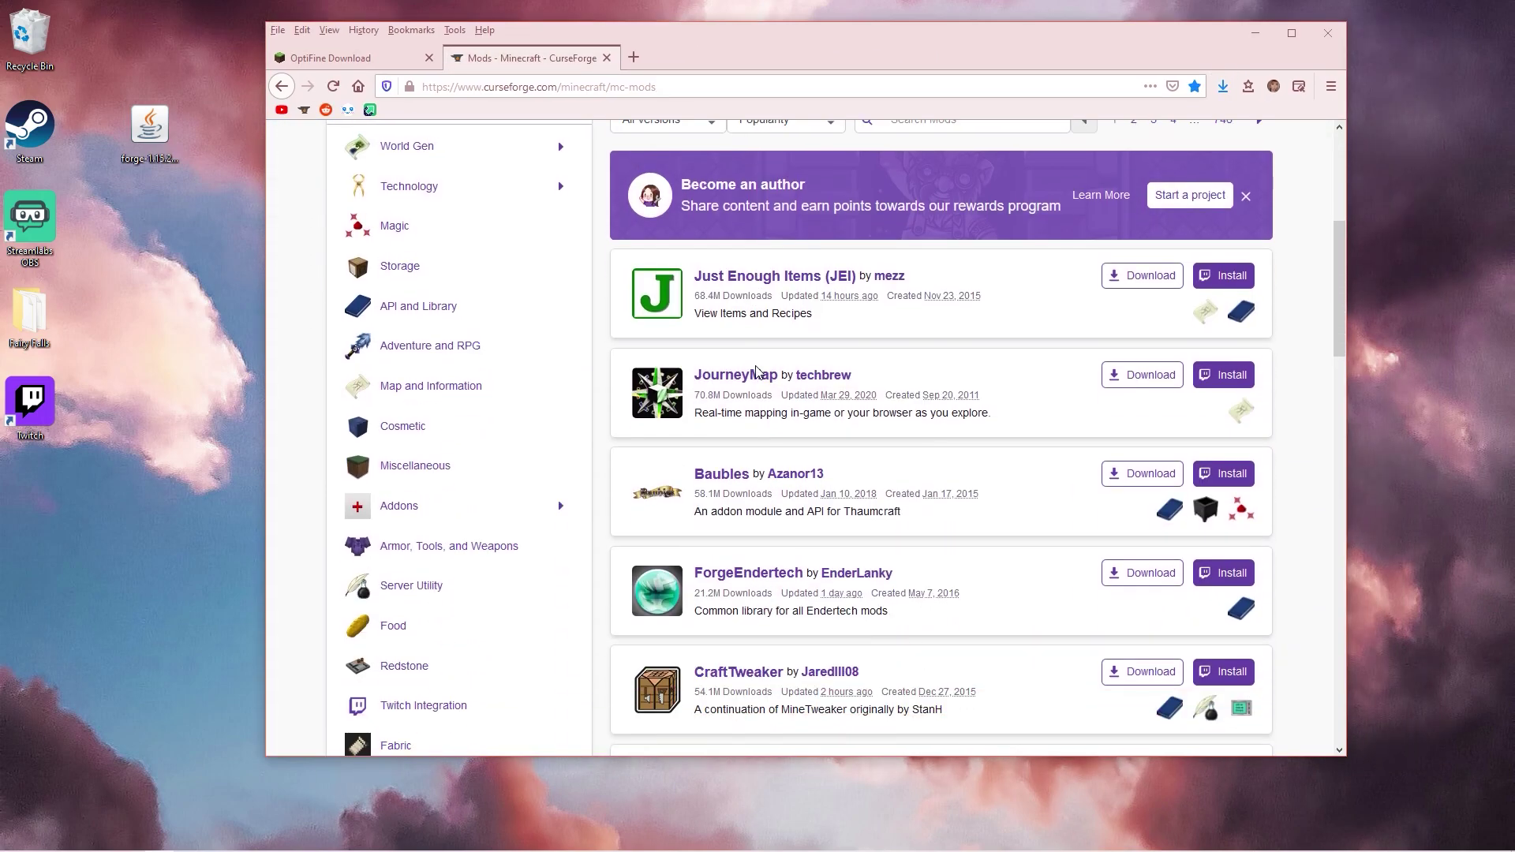
pyautogui.scroll(3, 756, 371)
pyautogui.click(667, 309)
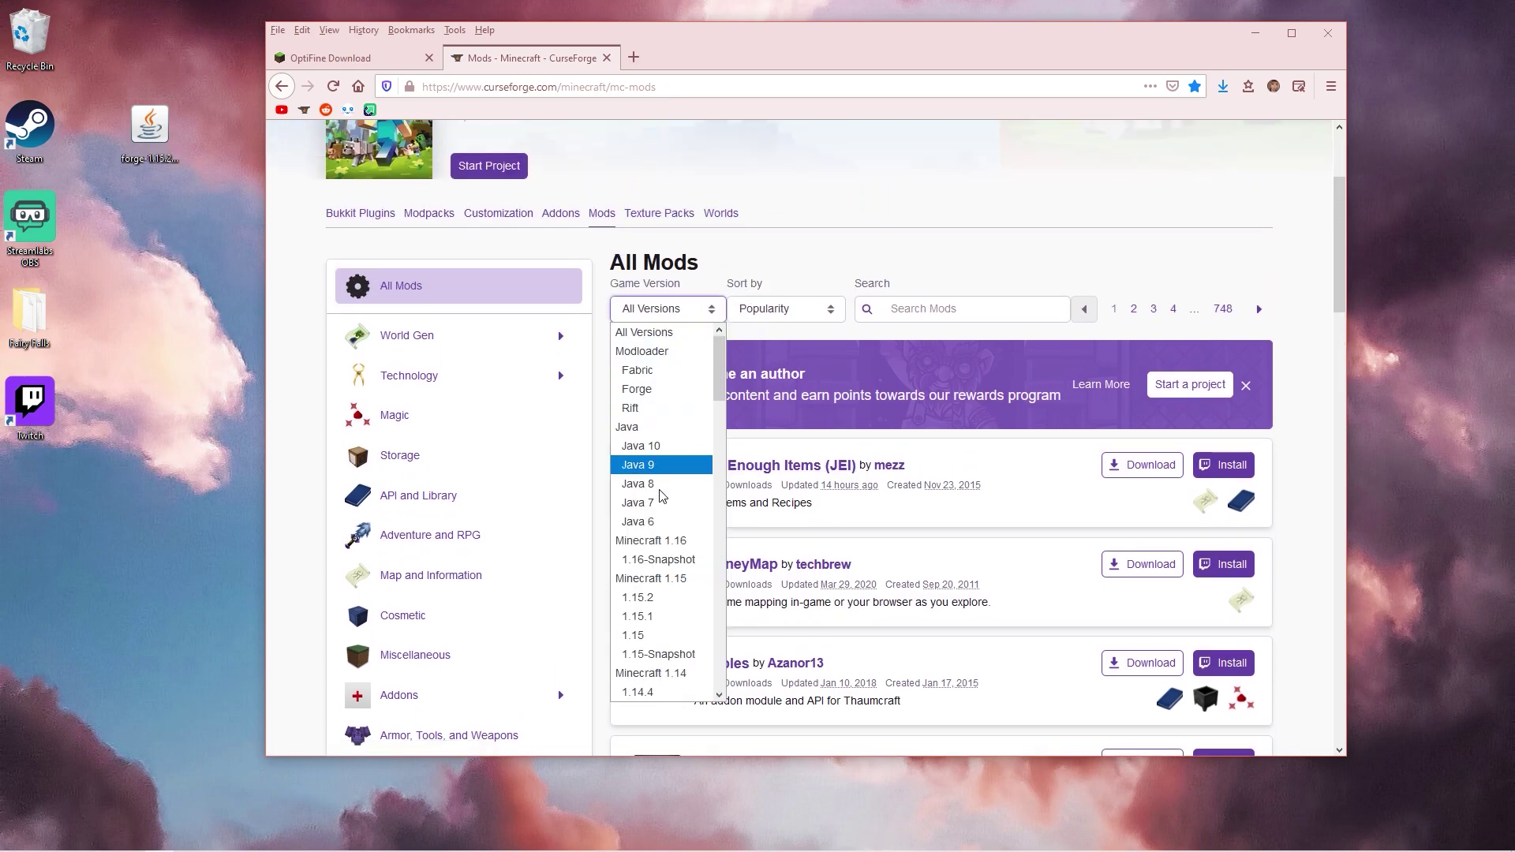
pyautogui.click(660, 579)
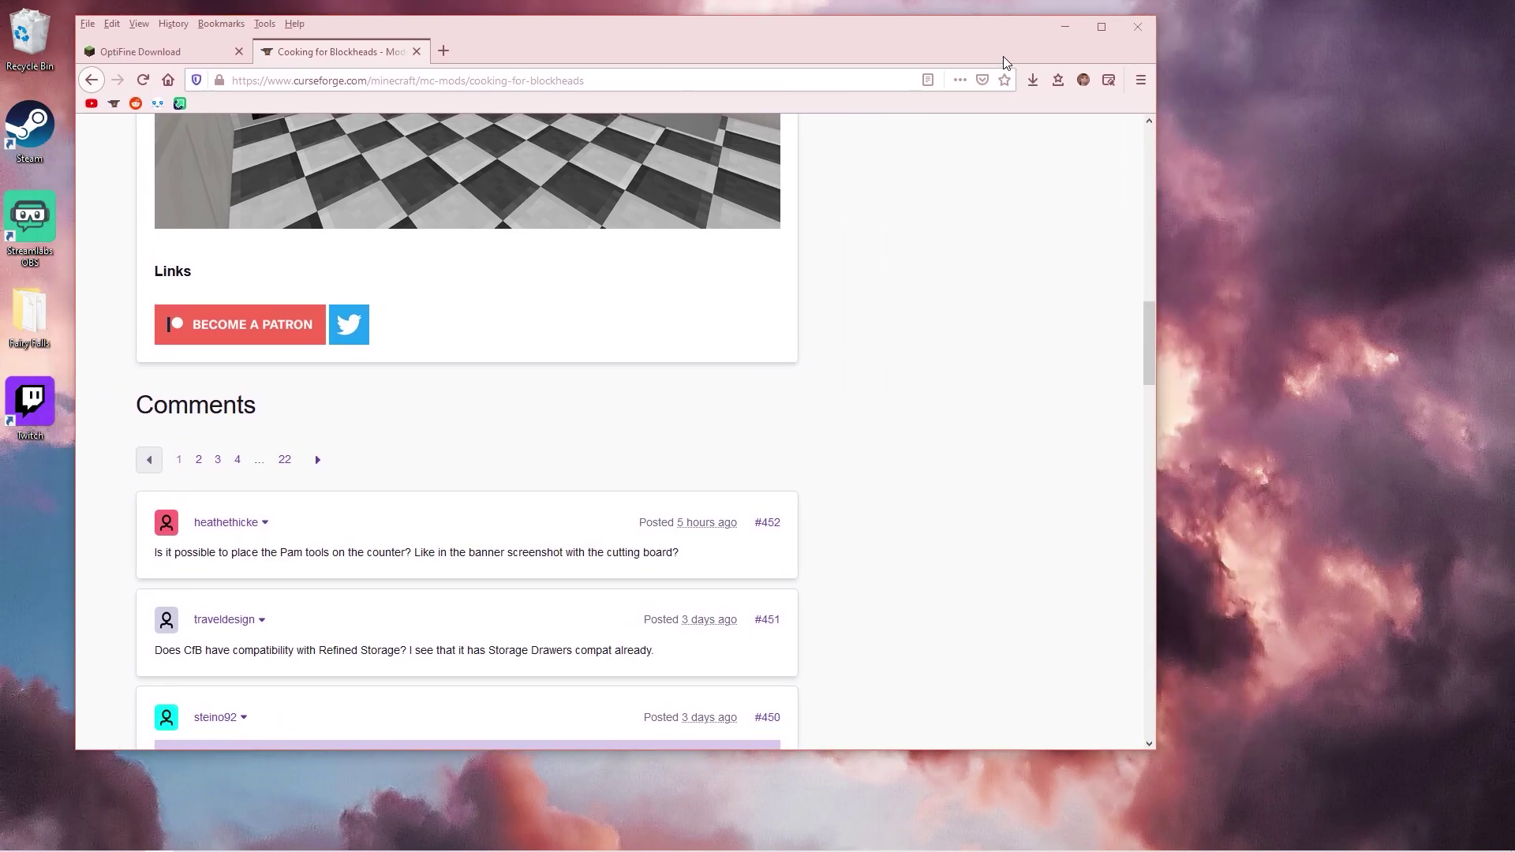
# Move the downloaded CookingForBlockheads, MixinBootstrap-1.0.2(1), OptiForge and OptiFine preview jars from the browser's downloads to the desktop
pyautogui.click(1033, 80)
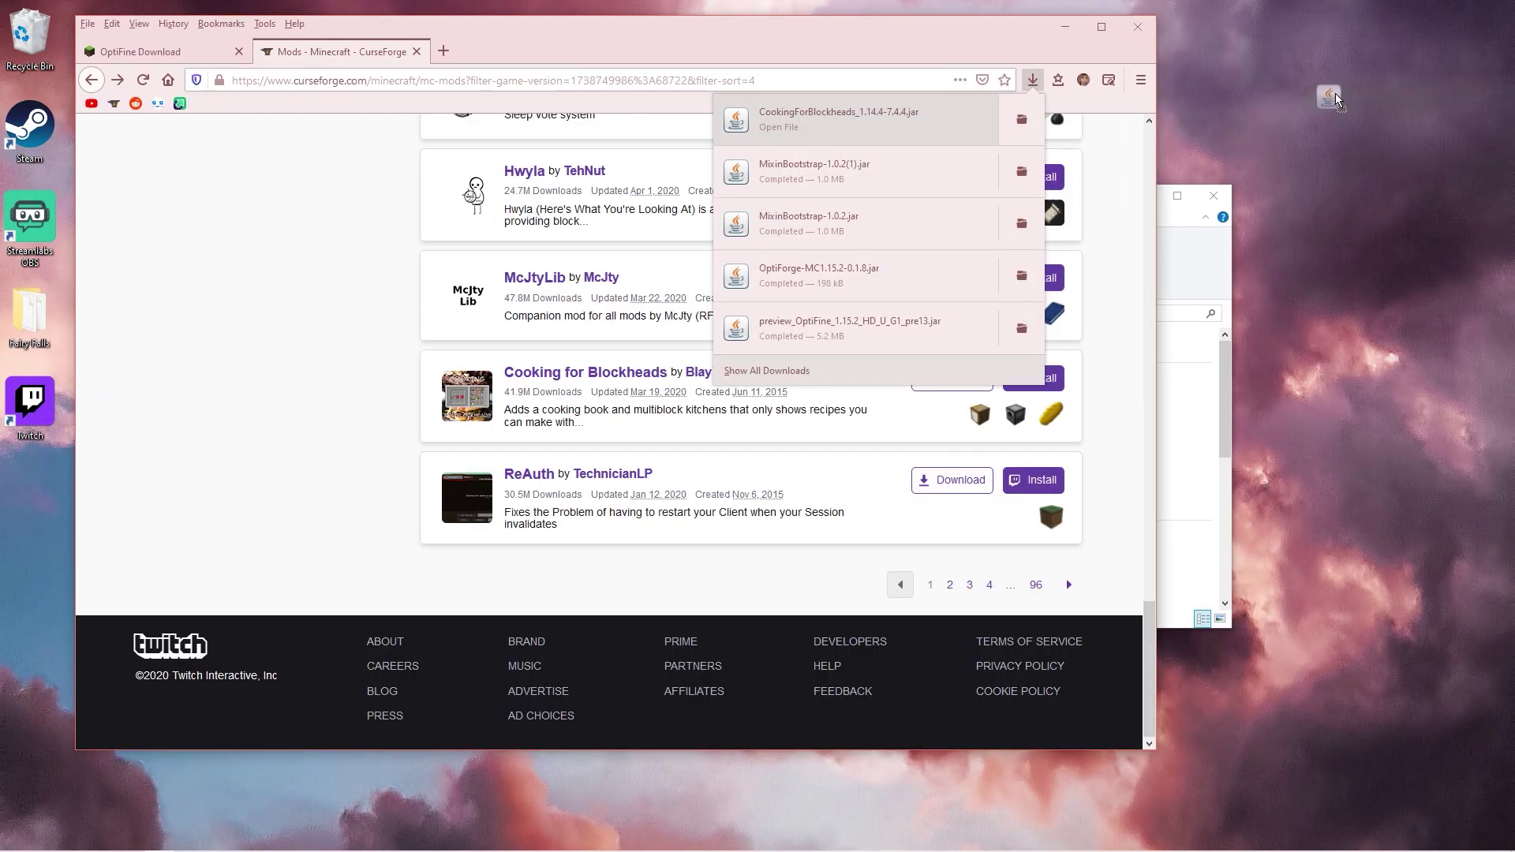
pyautogui.click(1338, 96)
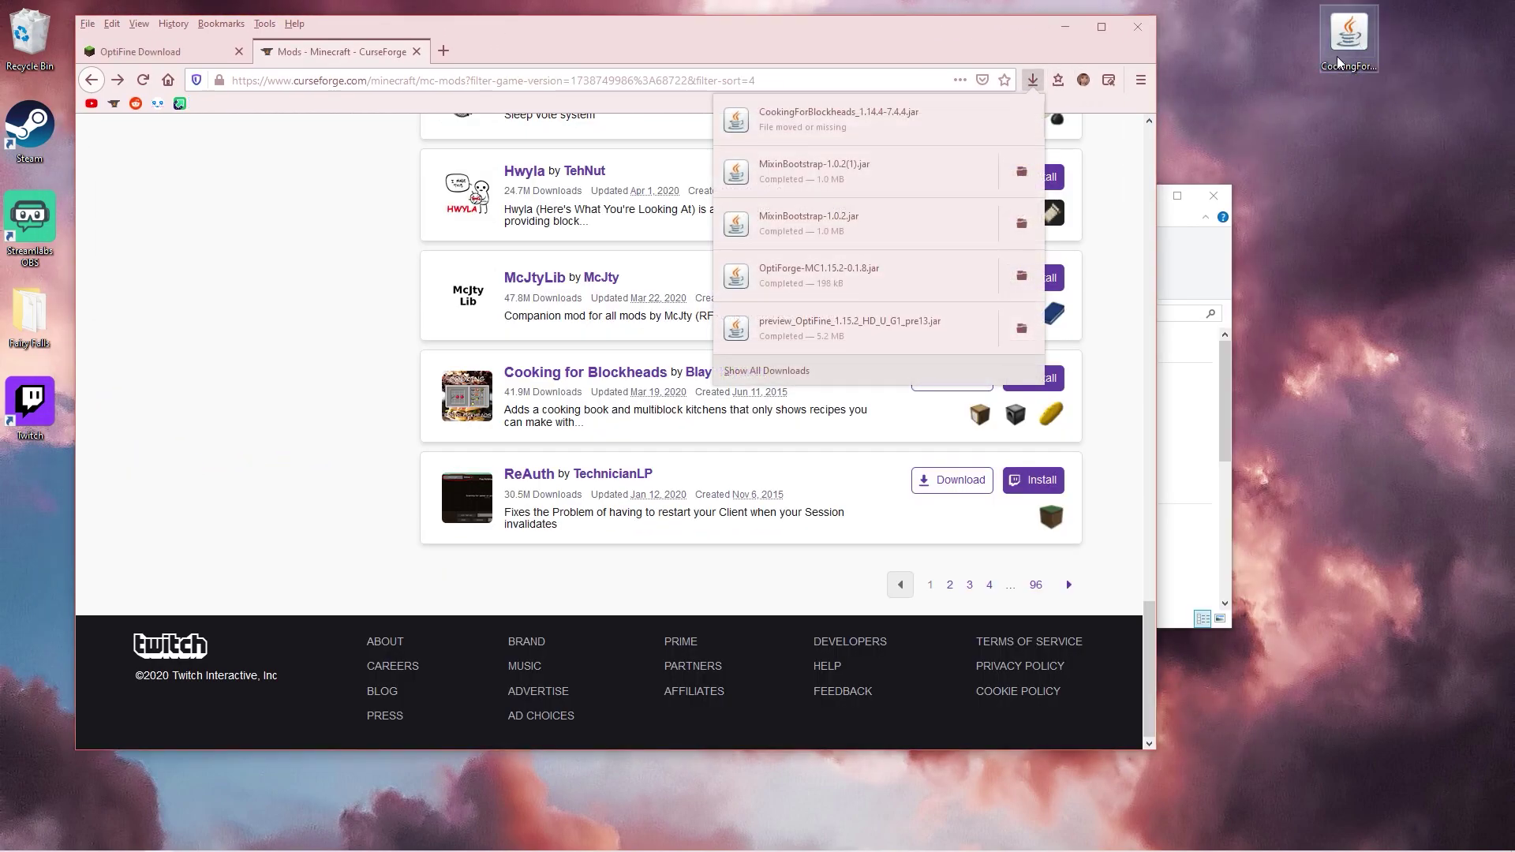
pyautogui.moveTo(770, 183); pyautogui.dragTo(1406, 47)
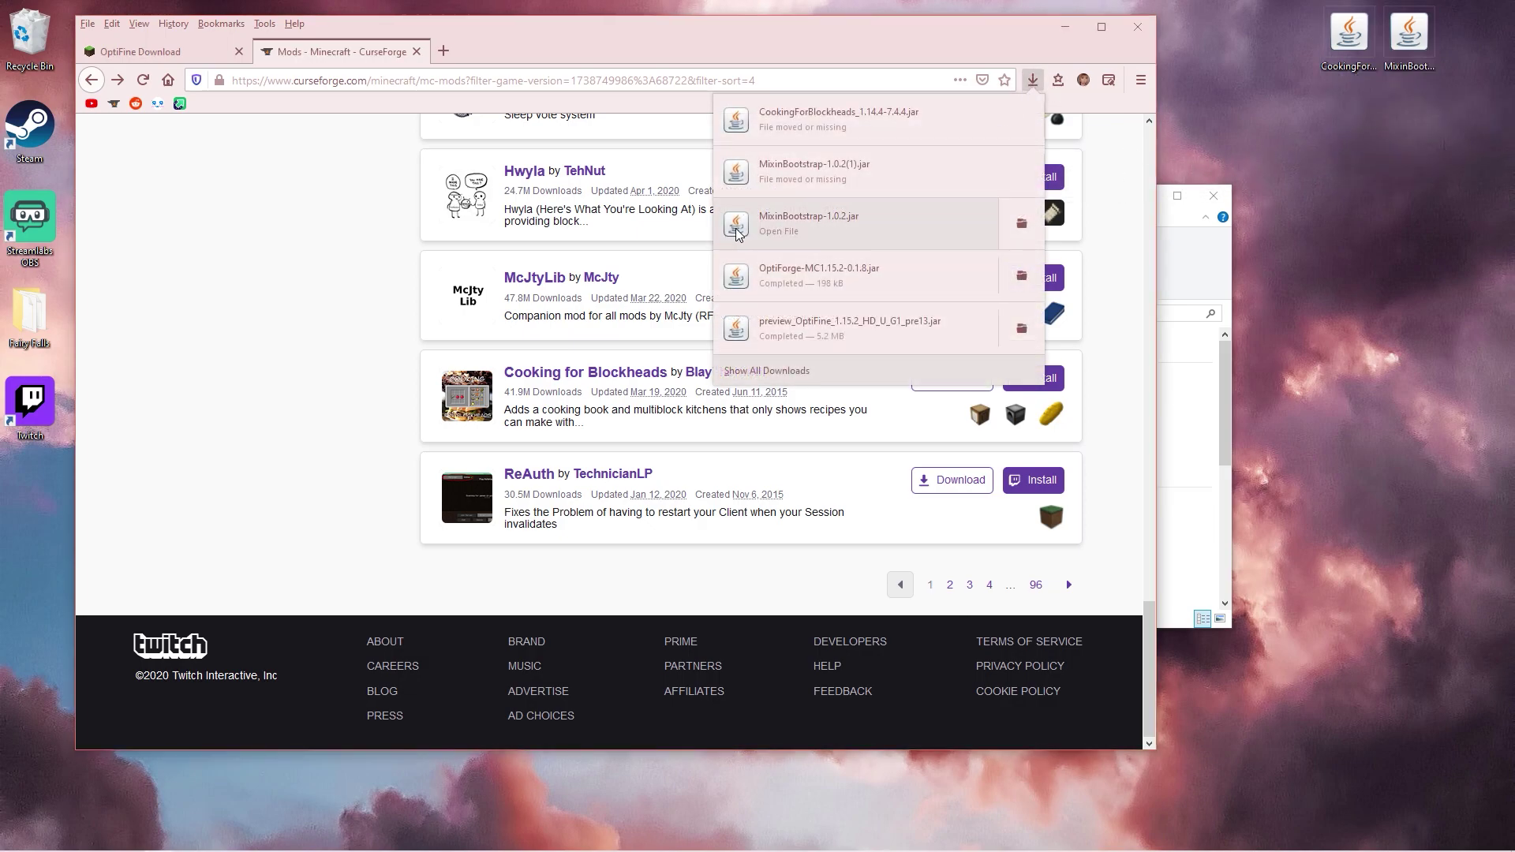
pyautogui.moveTo(769, 272); pyautogui.dragTo(1410, 127)
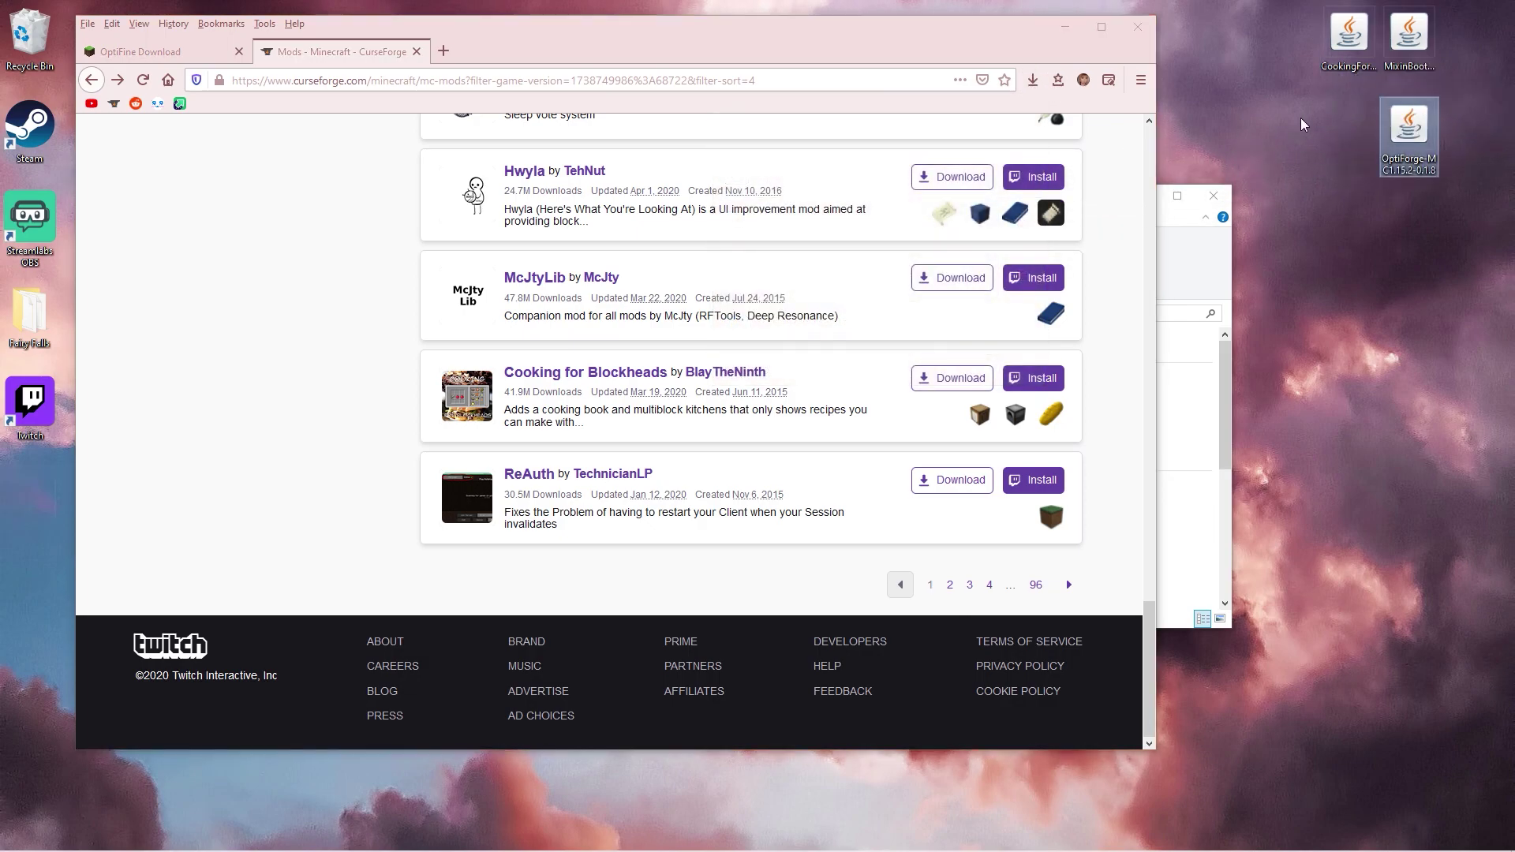
pyautogui.click(1030, 81)
pyautogui.moveTo(793, 329); pyautogui.dragTo(1349, 130)
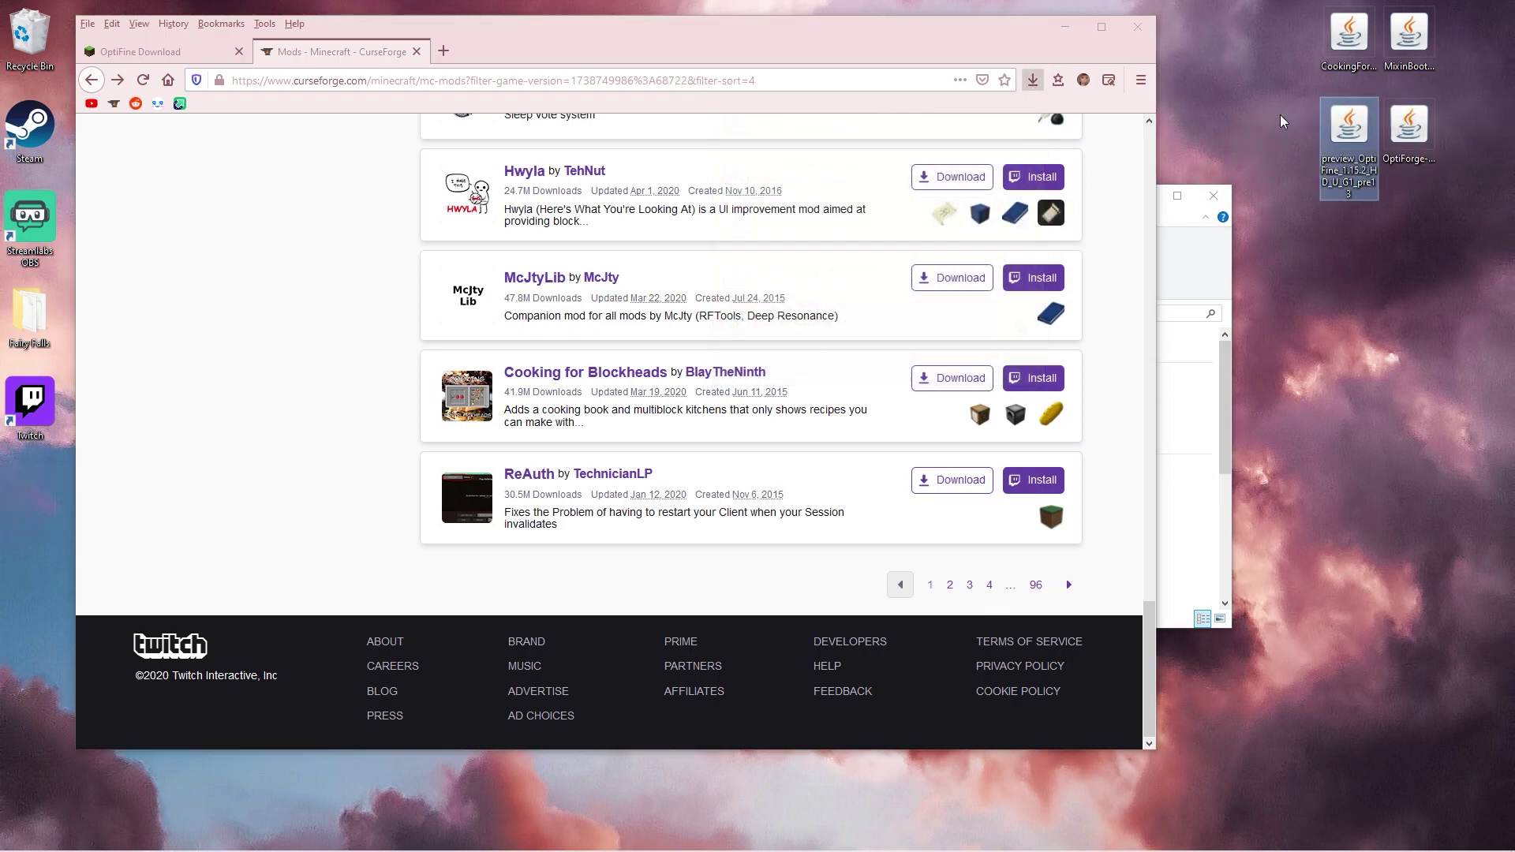
# Move forge-1.15.2-31.1.44-installer.jar from the downloads library to the desktop, replacing the existing copy, and return to the desktop
pyautogui.hotkey('ctrl', 'shift', 'y')
pyautogui.moveTo(870, 483); pyautogui.dragTo(1349, 158)
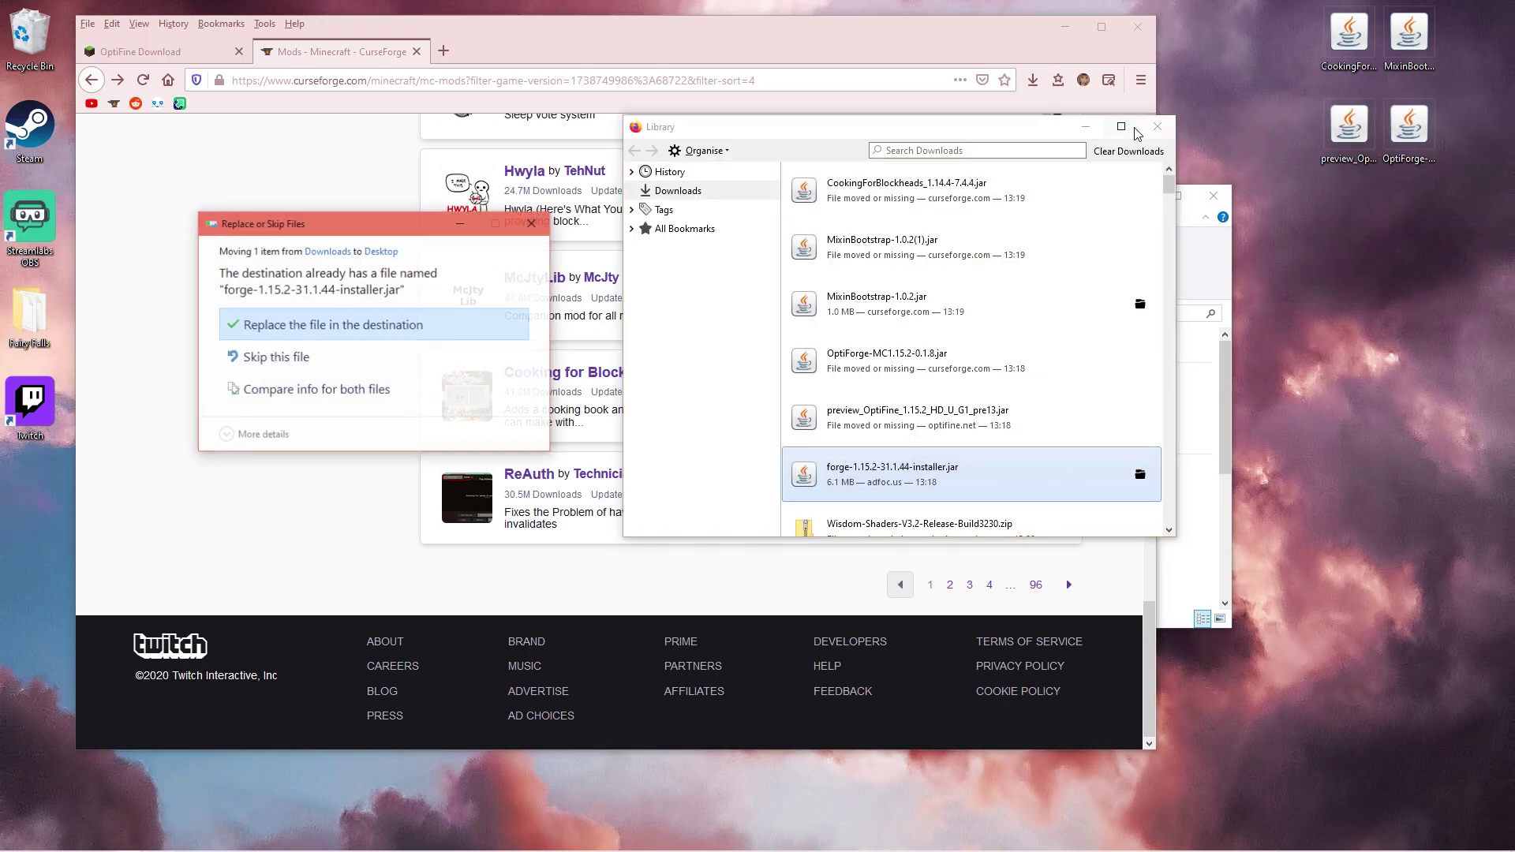
pyautogui.click(352, 325)
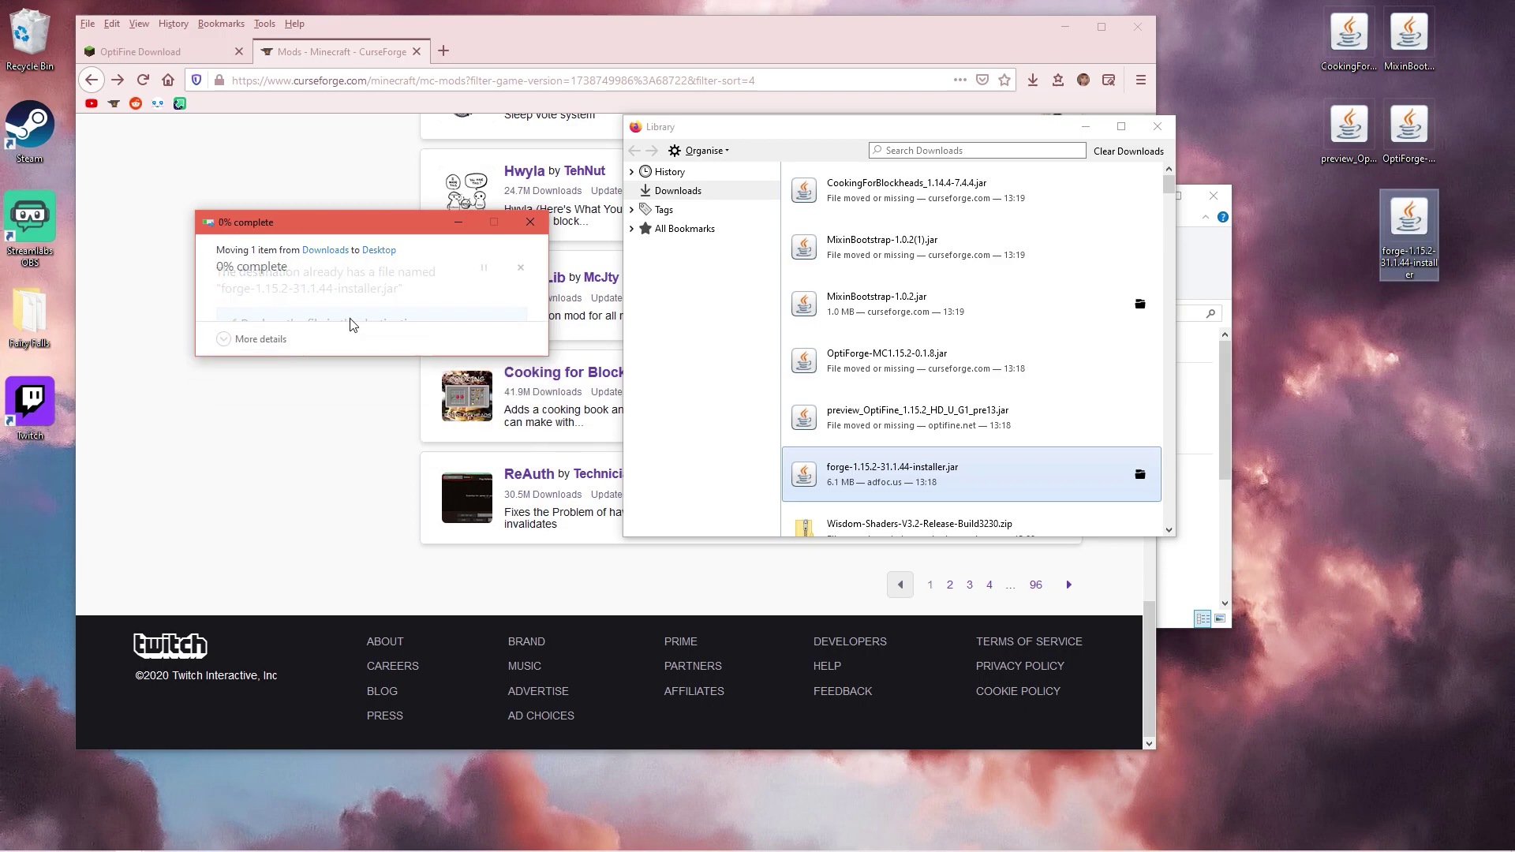
pyautogui.click(1157, 127)
pyautogui.press('super+d')
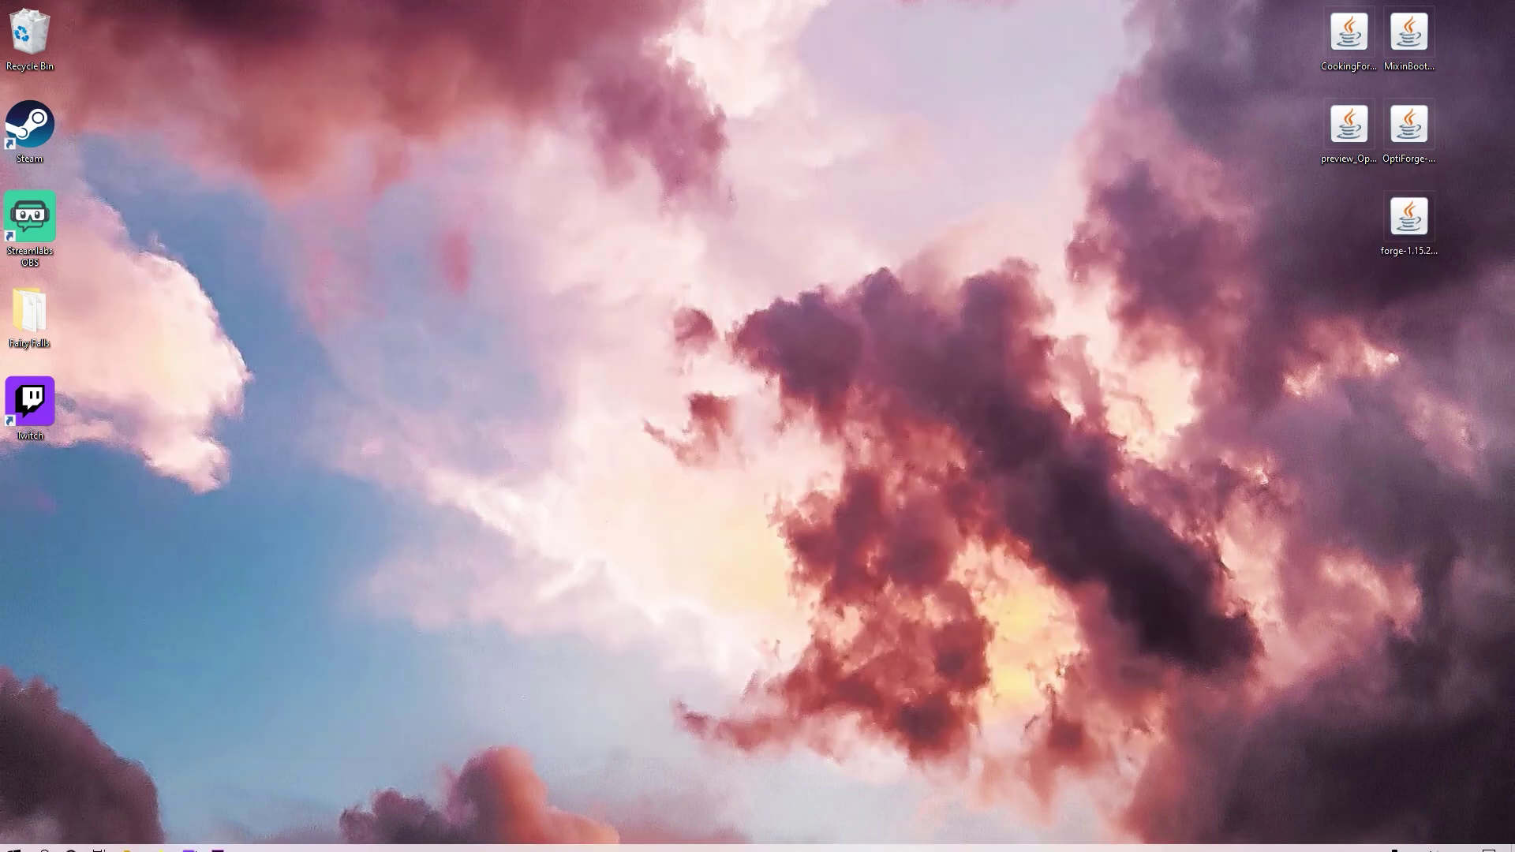
# Open the Minecraft Launcher, dismiss the crash notice and show the installations available to play
pyautogui.click(41, 841)
pyautogui.click(15, 840)
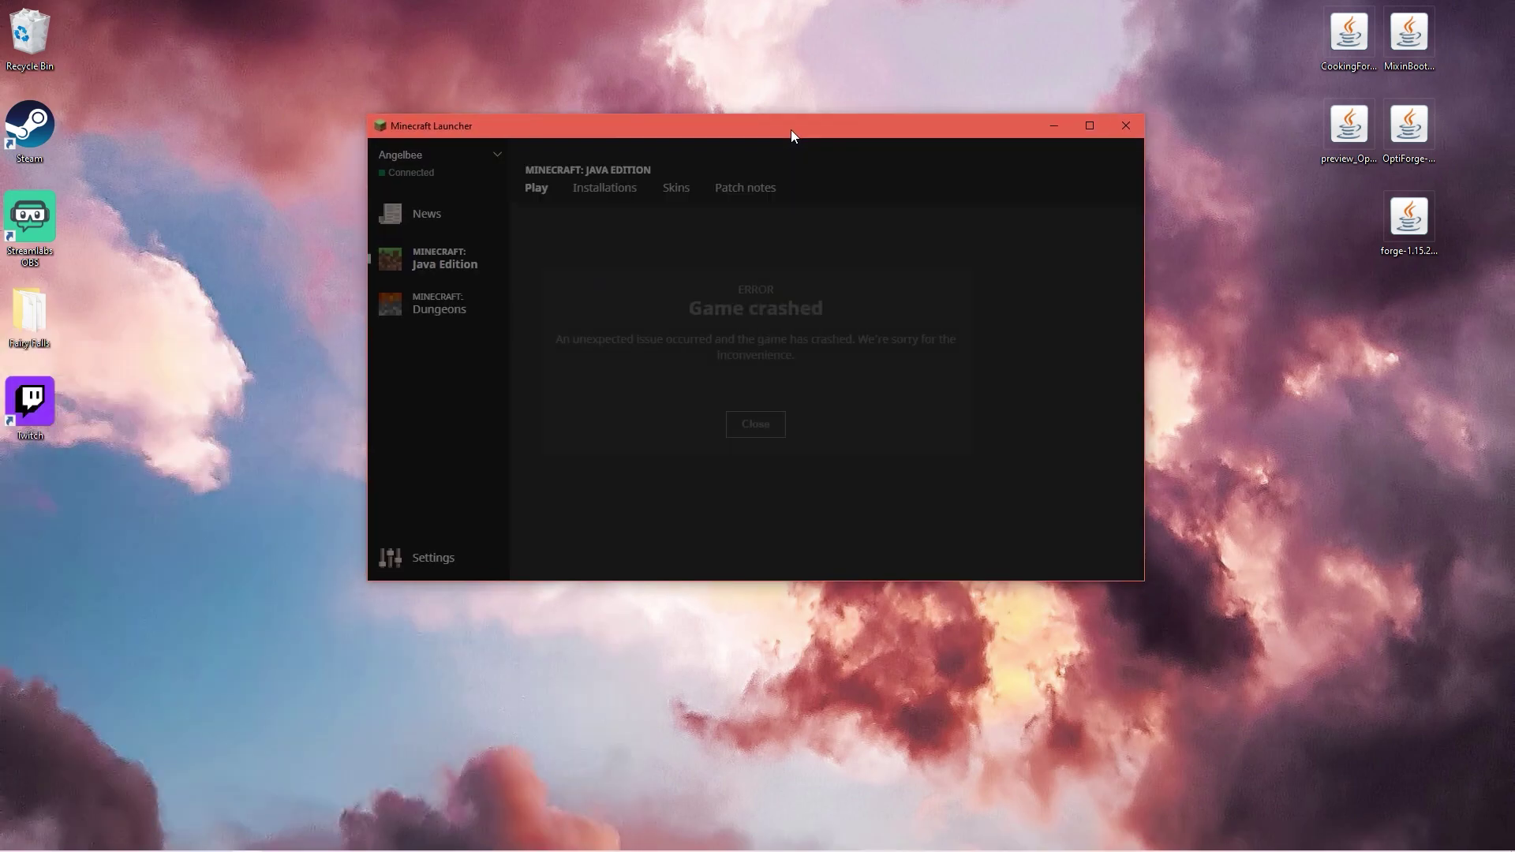
pyautogui.moveTo(790, 129); pyautogui.dragTo(777, 92)
pyautogui.click(813, 430)
pyautogui.click(568, 534)
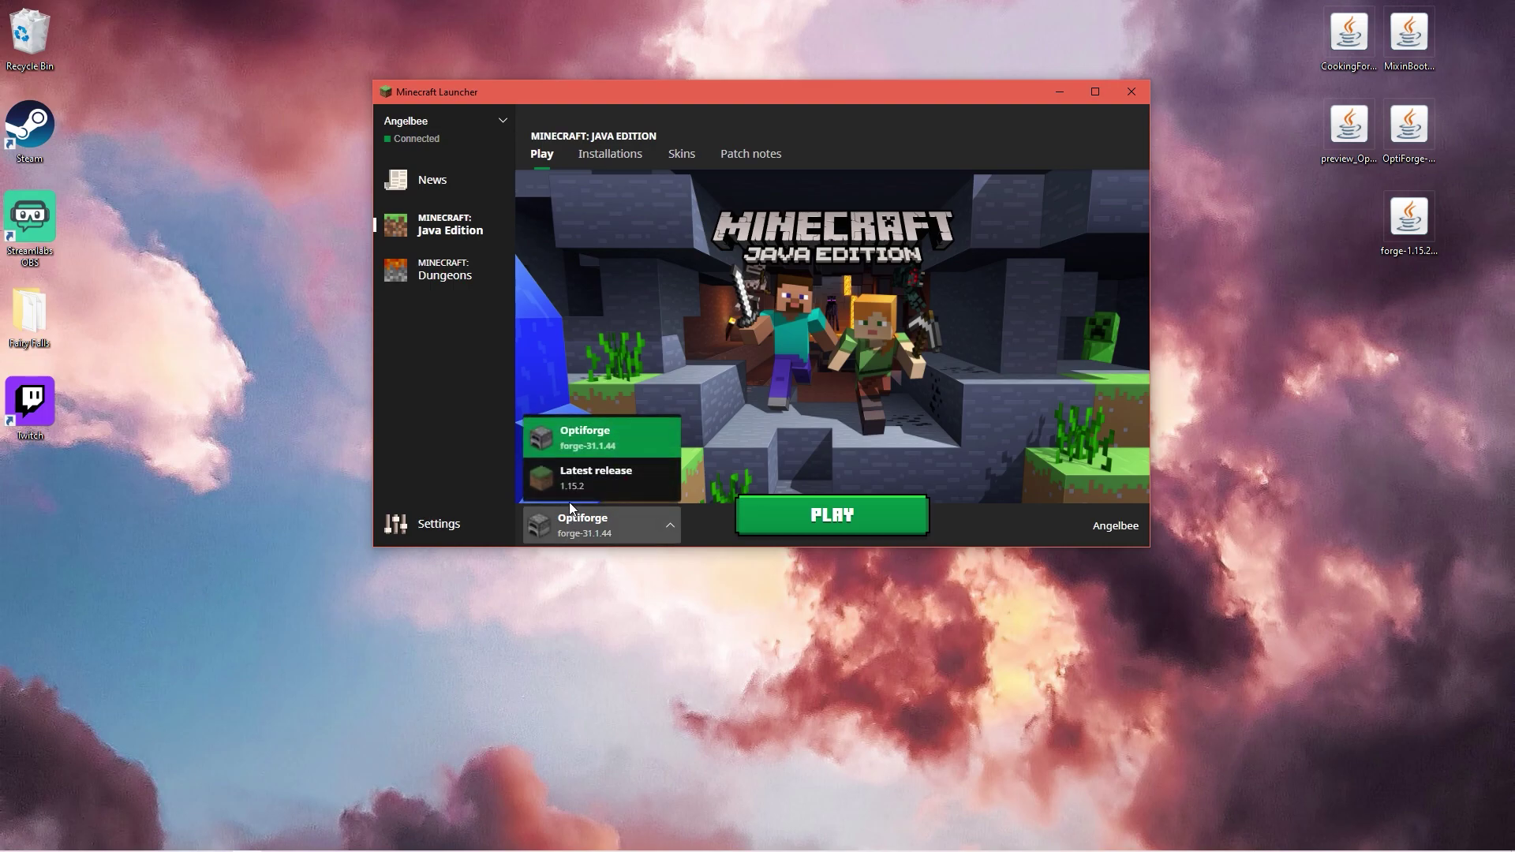
# Open the Latest release (1.15.2) installation for editing and save it with its existing settings
pyautogui.click(611, 155)
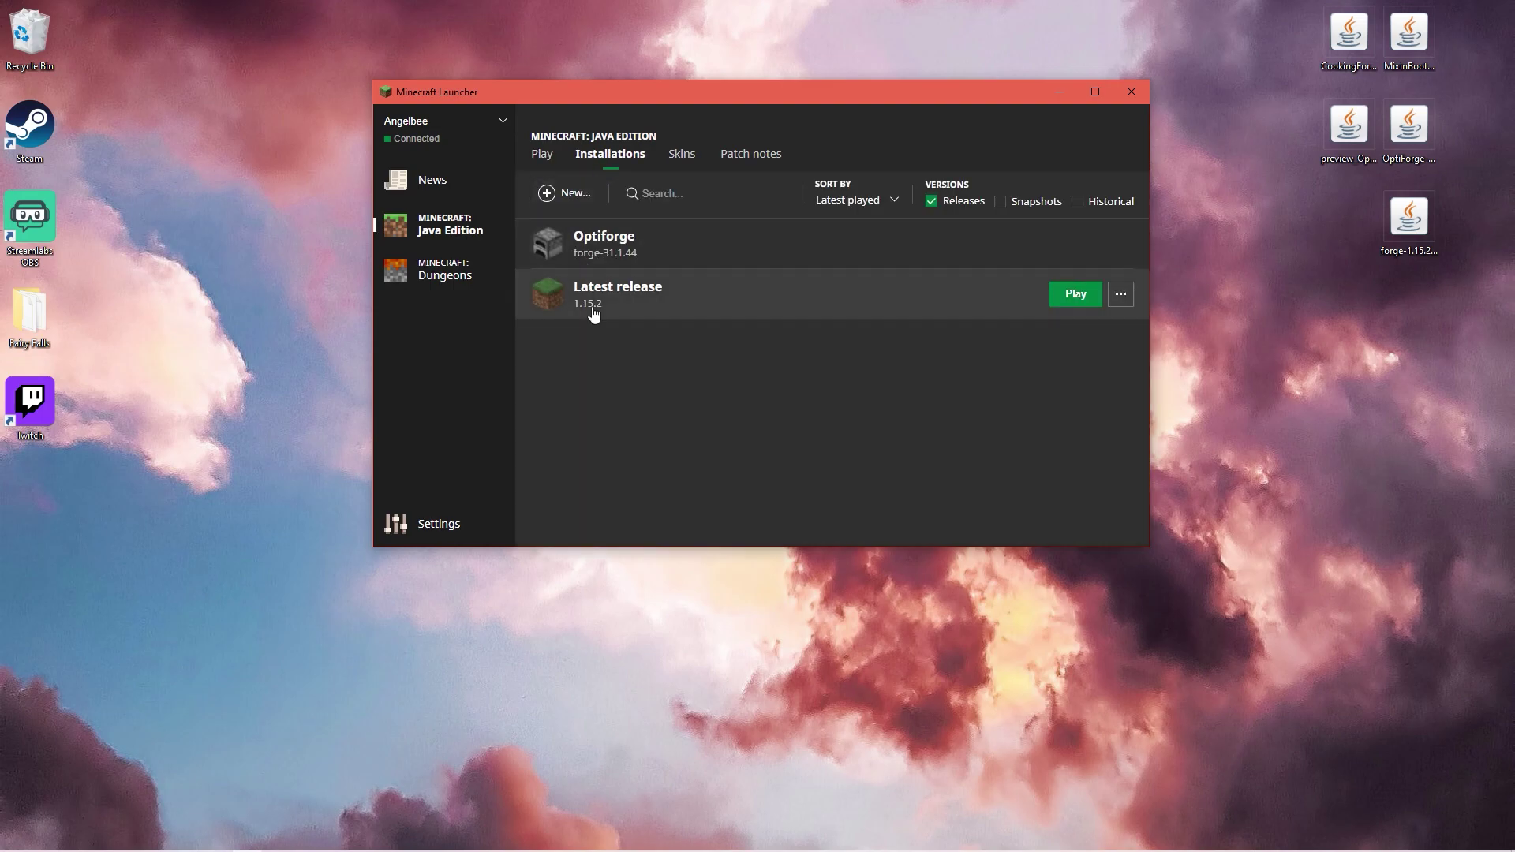
pyautogui.click(598, 296)
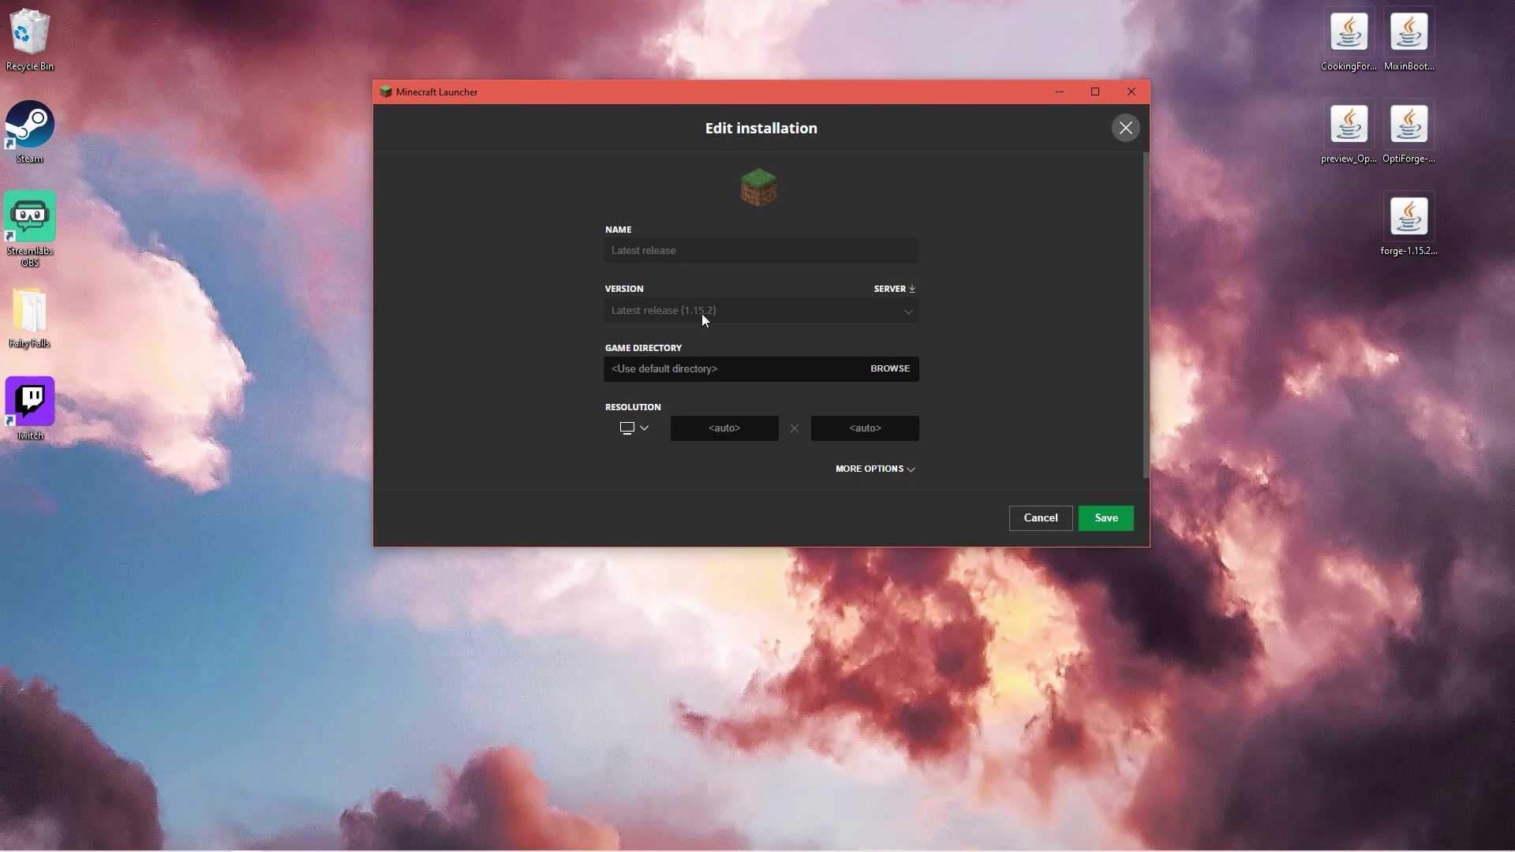
pyautogui.click(1119, 521)
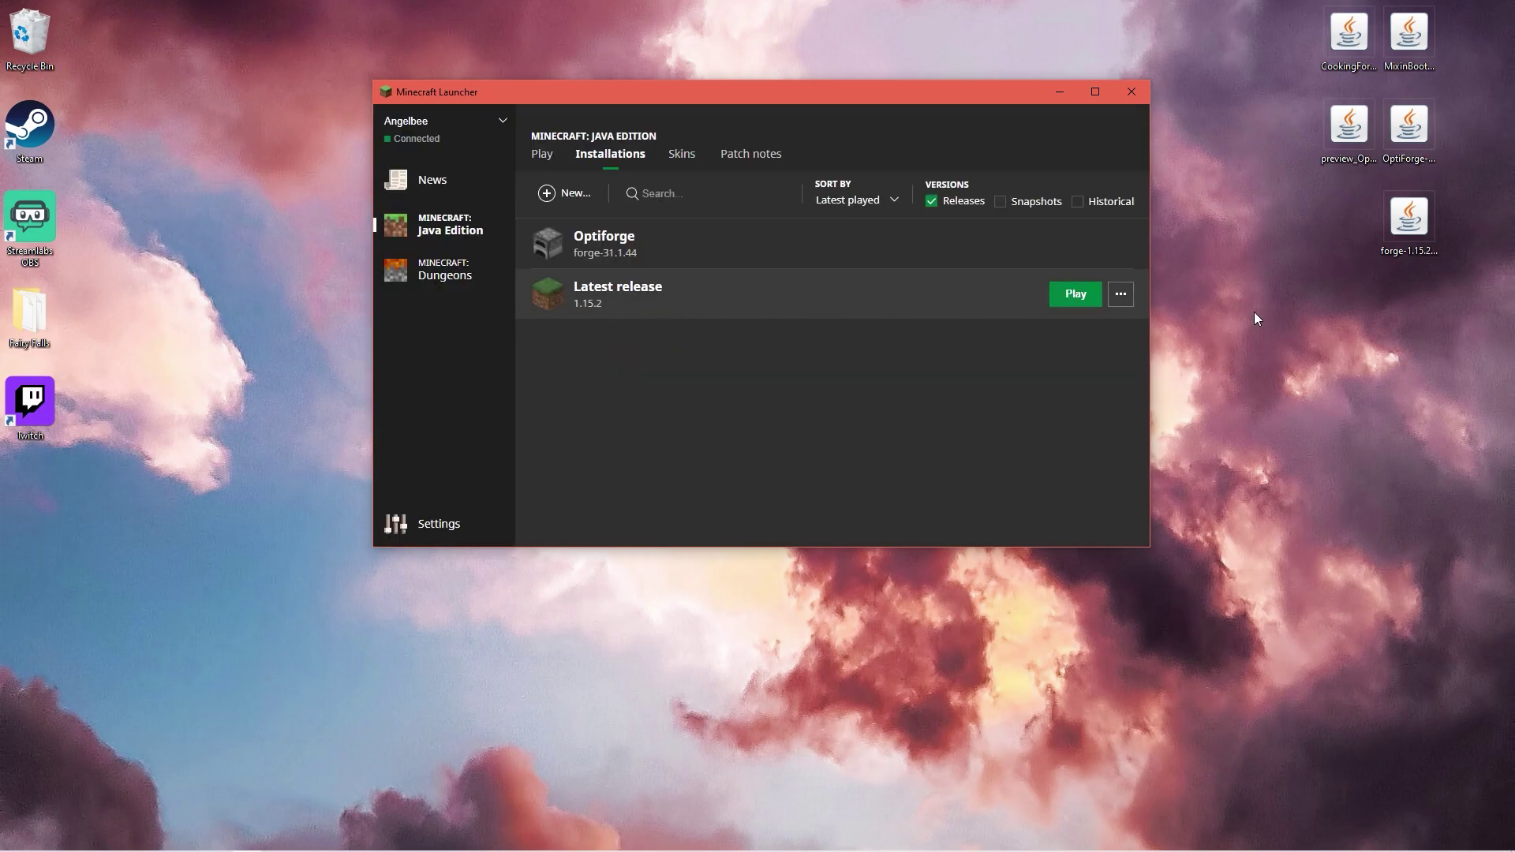
# Run the Latest release 1.15.2 installation up to the title screen and close the game and its output window
pyautogui.click(1081, 299)
pyautogui.moveTo(957, 17); pyautogui.dragTo(999, 6)
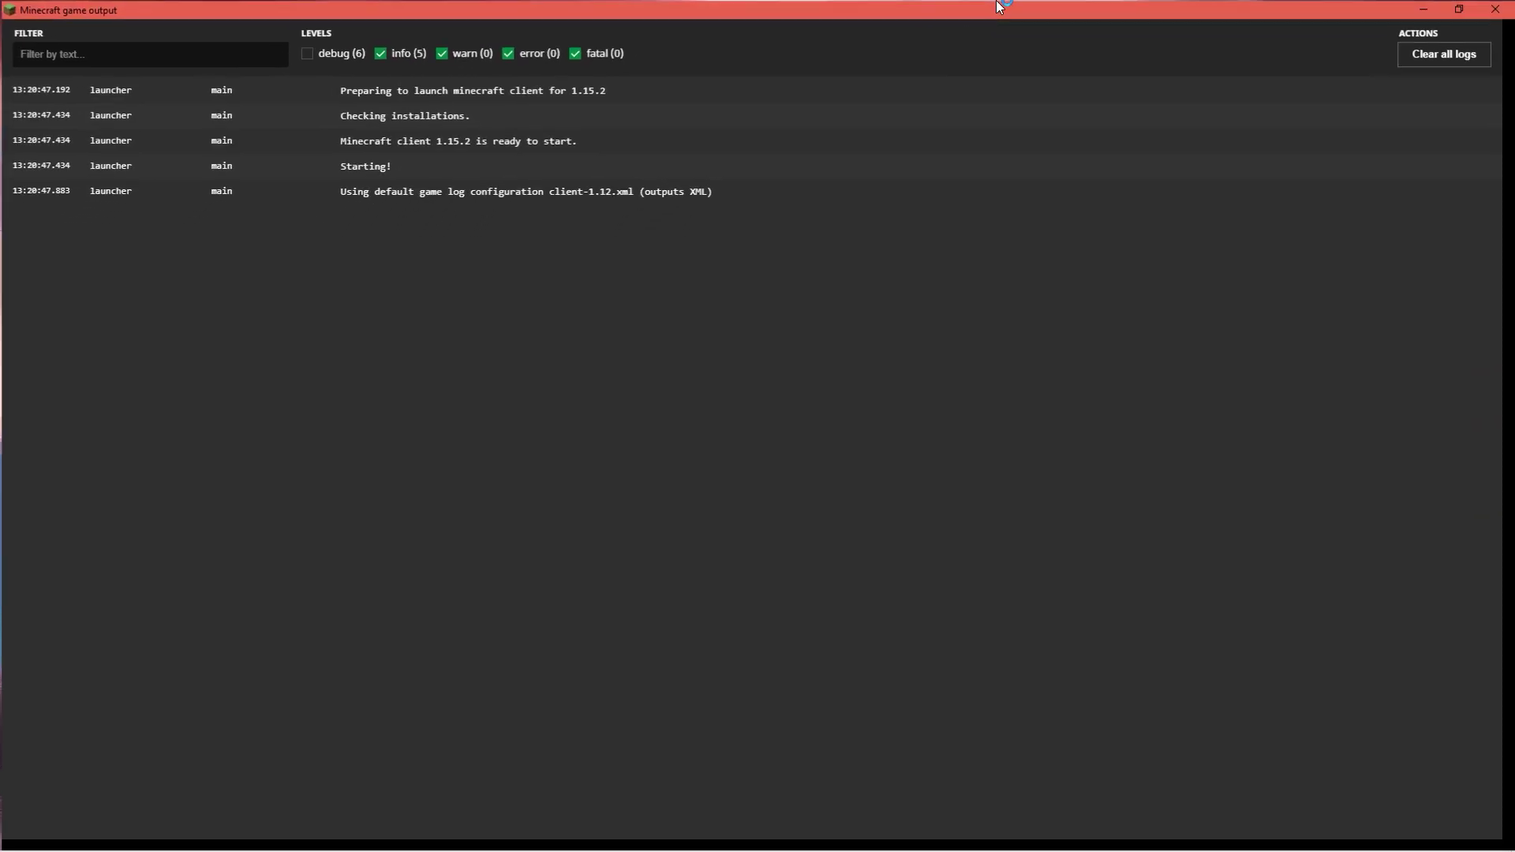
pyautogui.click(1460, 8)
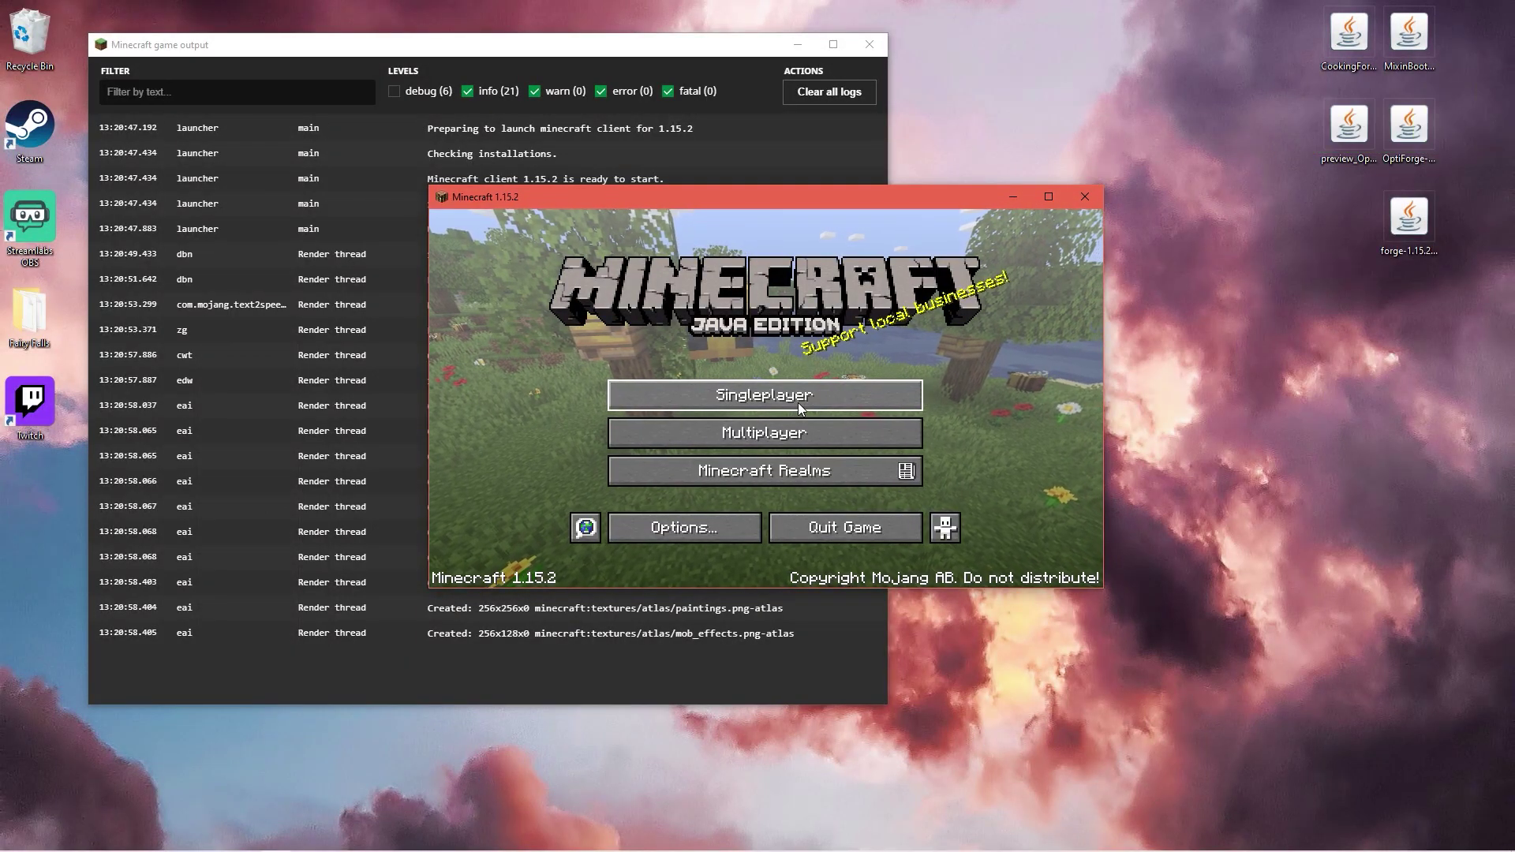
pyautogui.click(1084, 195)
pyautogui.click(870, 44)
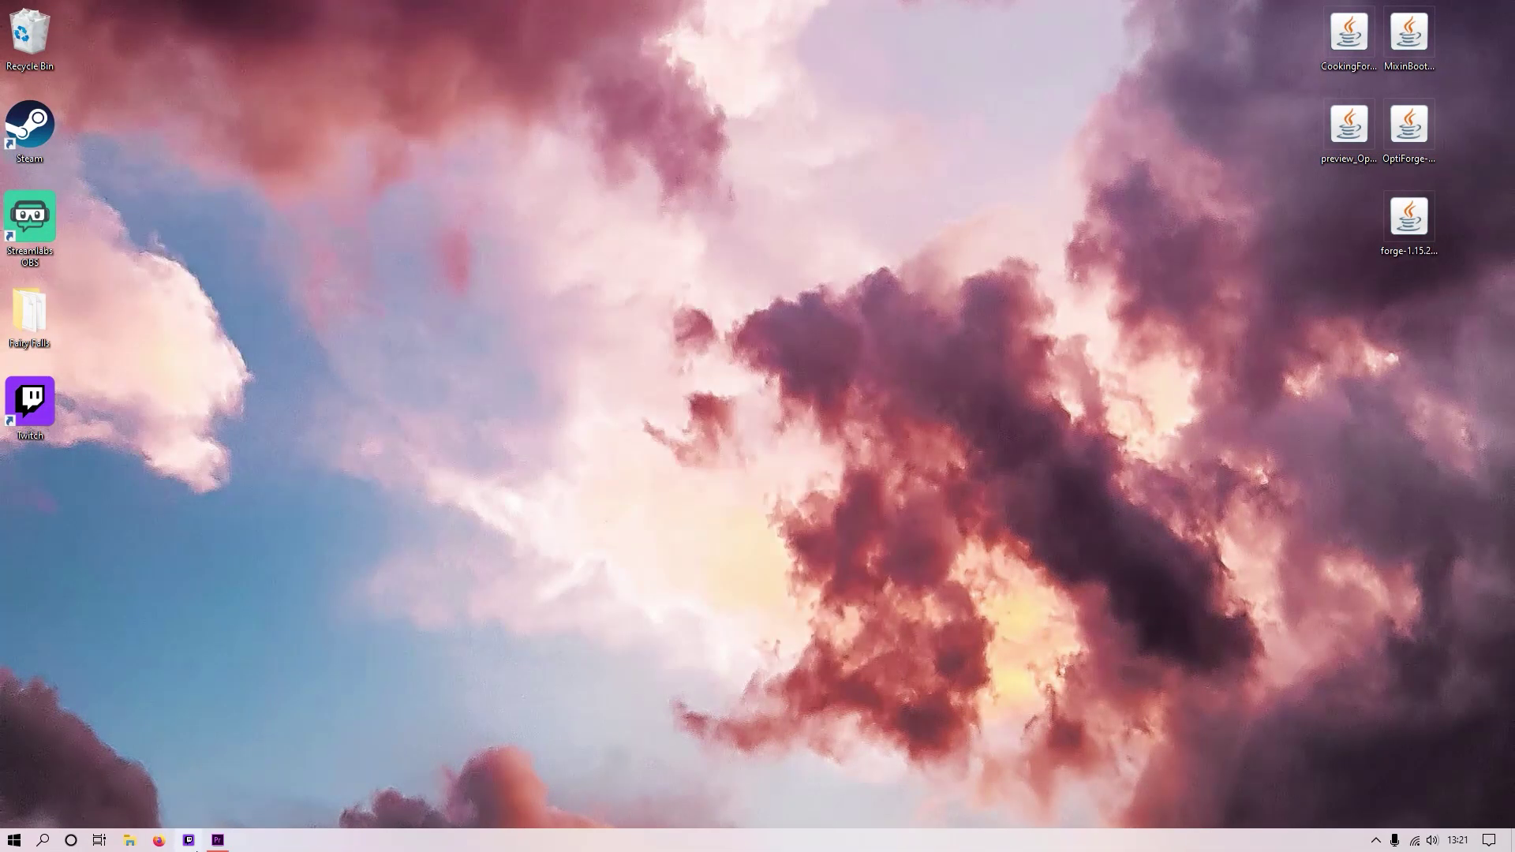
# Run the Forge 1.15.2 installer from the desktop and install the client into the .minecraft folder
pyautogui.moveTo(1381, 249); pyautogui.dragTo(937, 216)
pyautogui.doubleClick(937, 150)
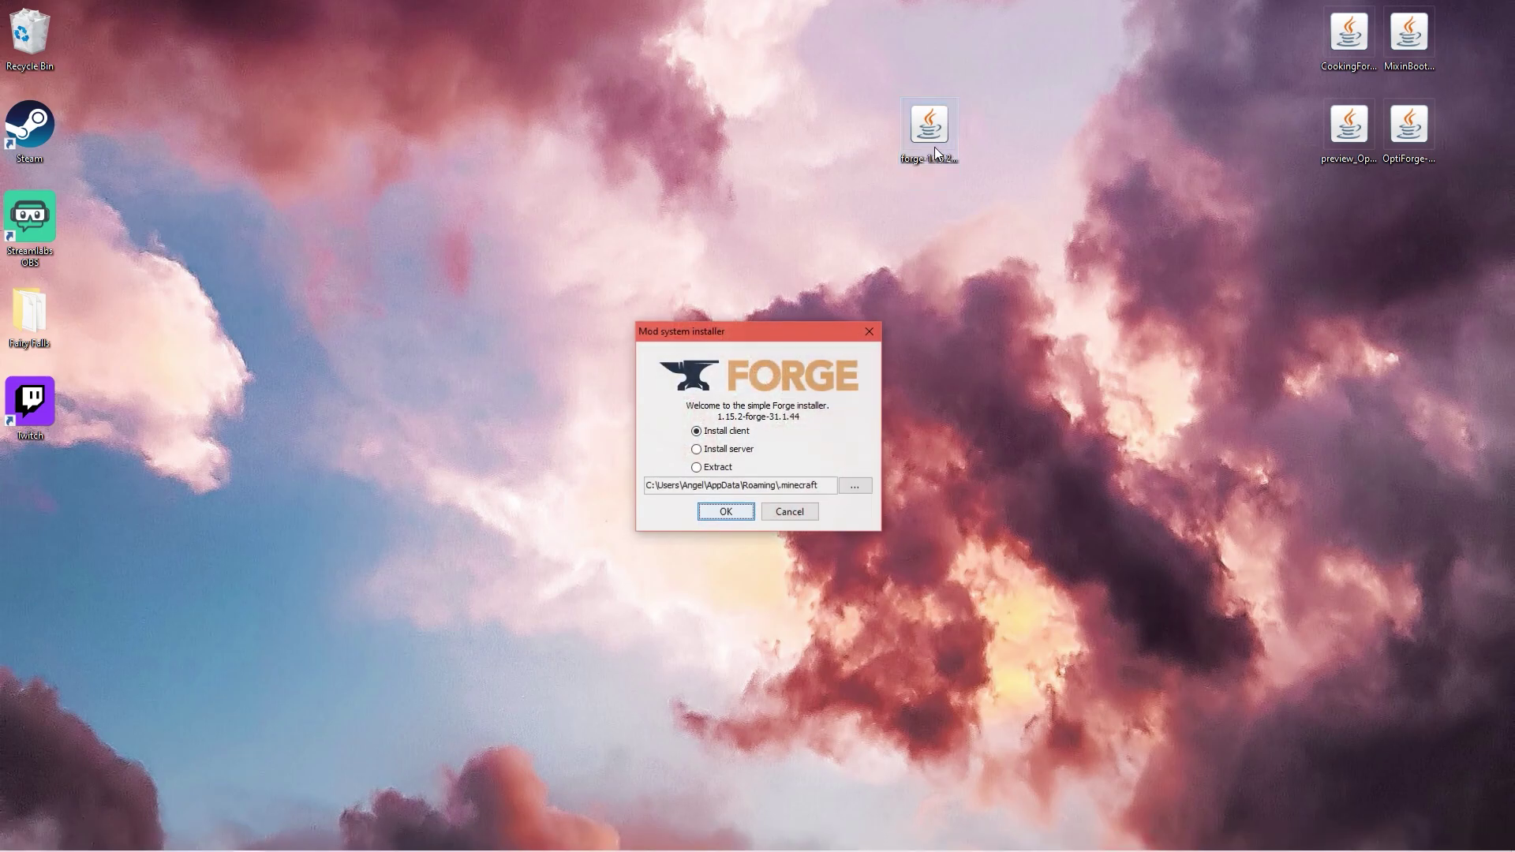
pyautogui.click(713, 513)
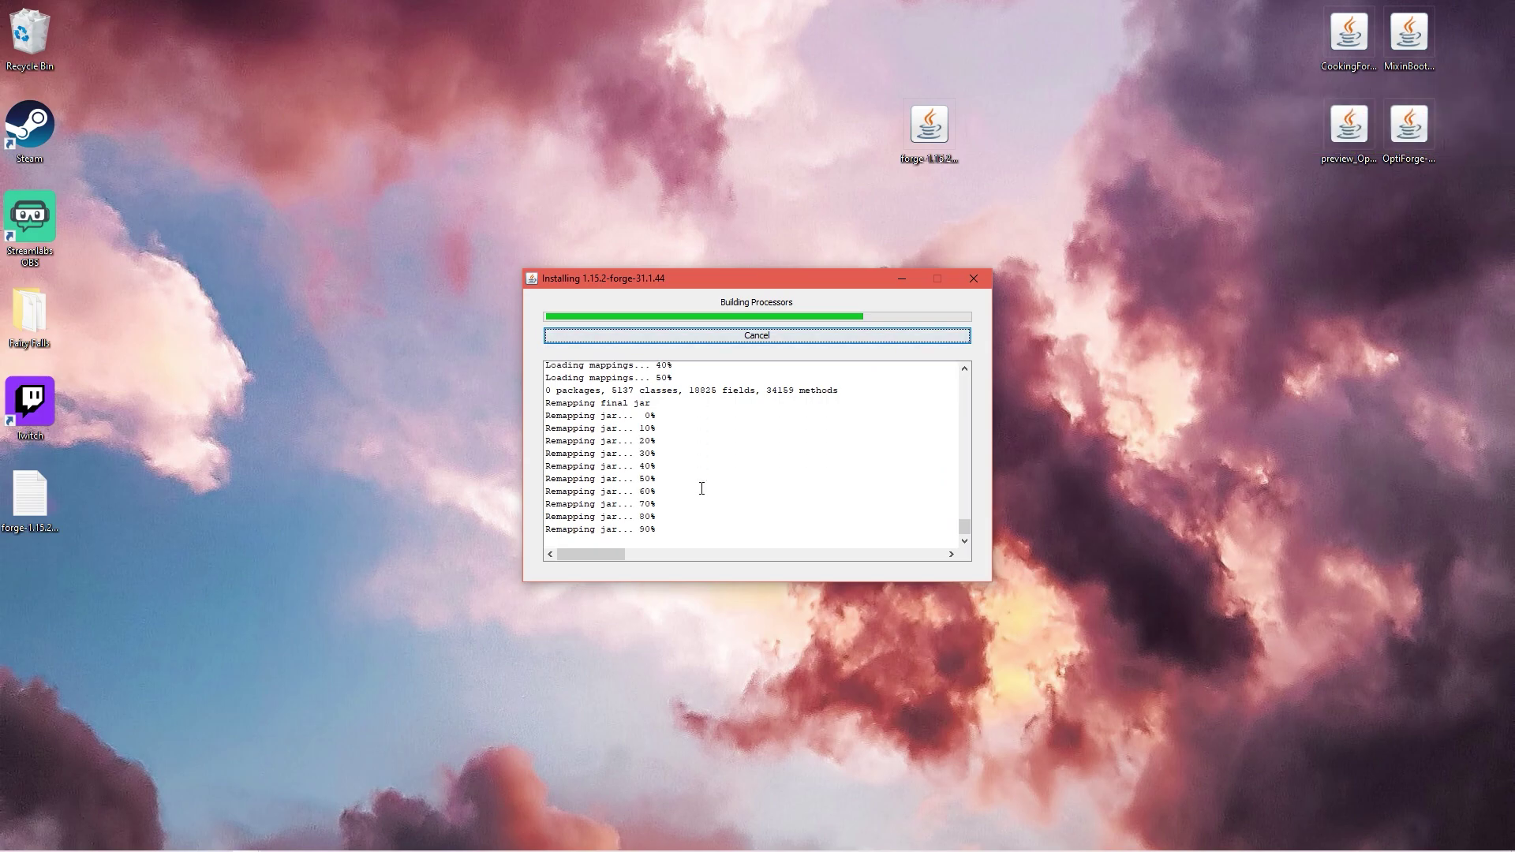
pyautogui.click(760, 451)
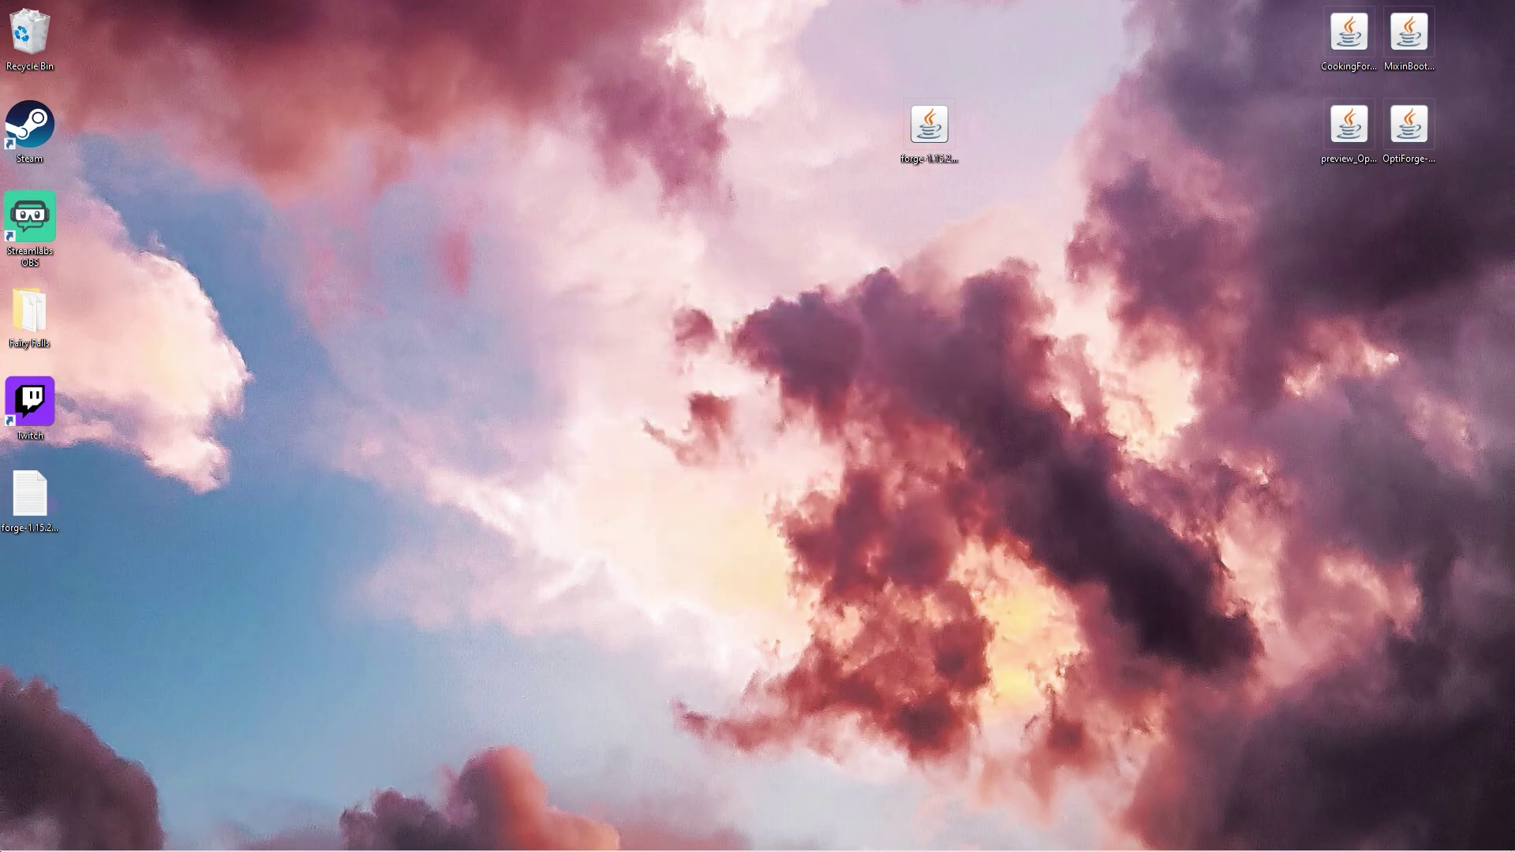
# Reopen the Minecraft Launcher, check the installations list for the forge 1.15.2-forge-31.1.44 entry and return to the play page
pyautogui.click(14, 845)
pyautogui.click(467, 484)
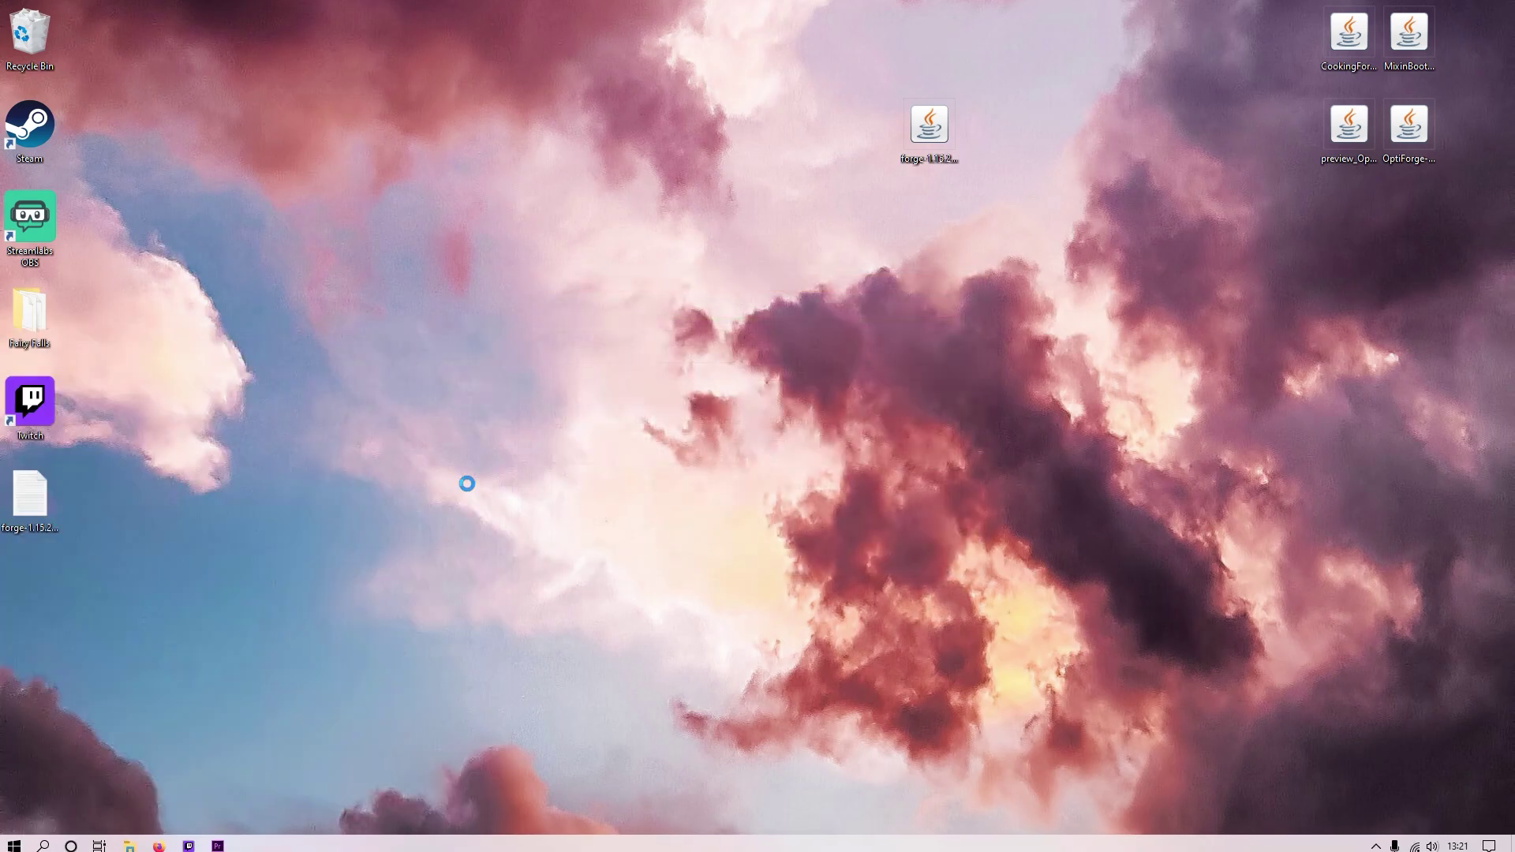
pyautogui.moveTo(775, 90); pyautogui.dragTo(807, 139)
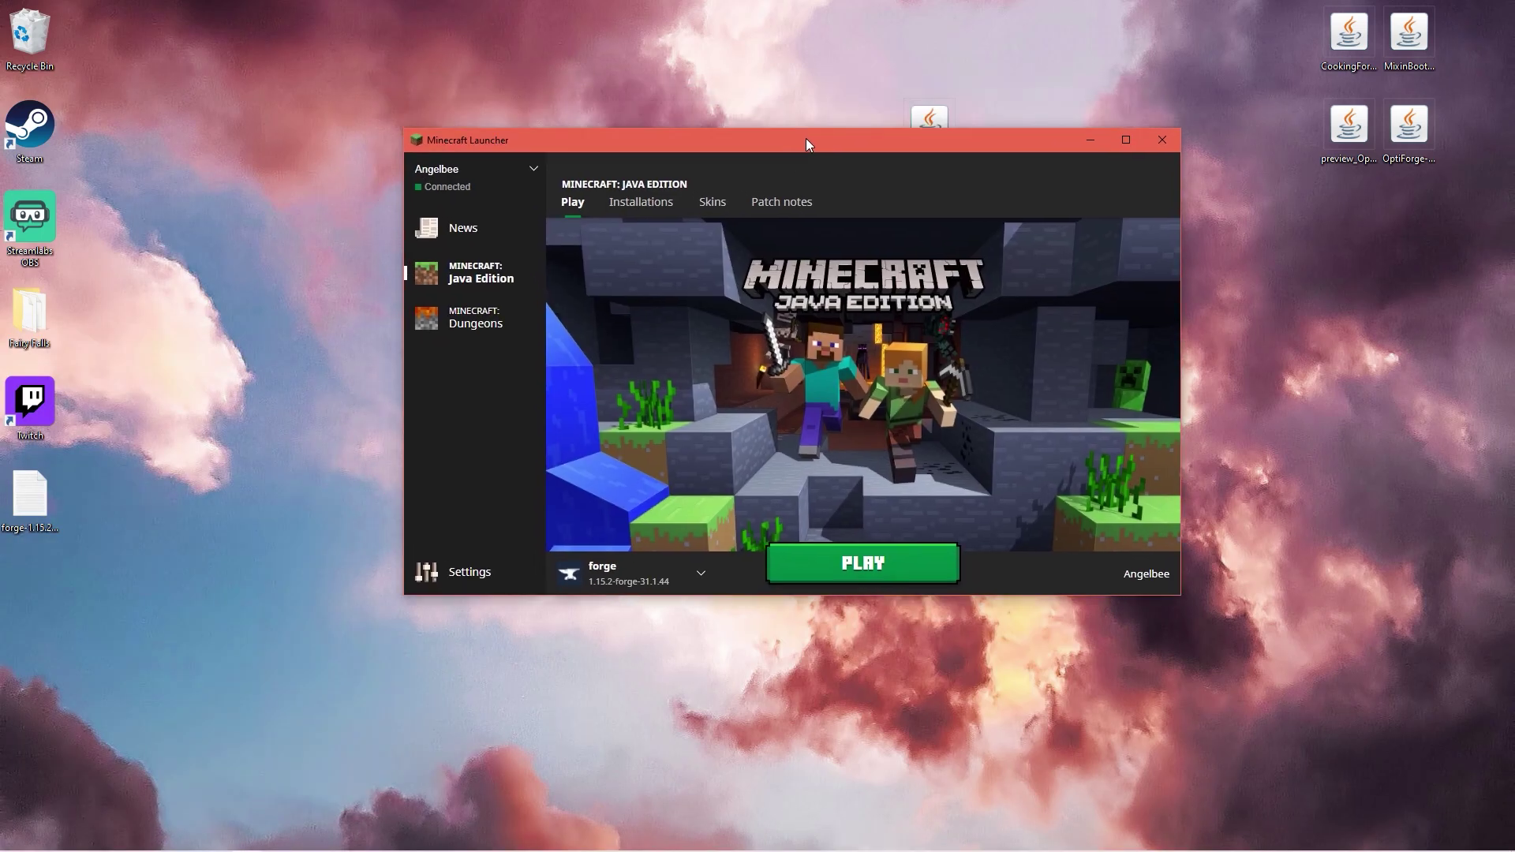
pyautogui.click(638, 203)
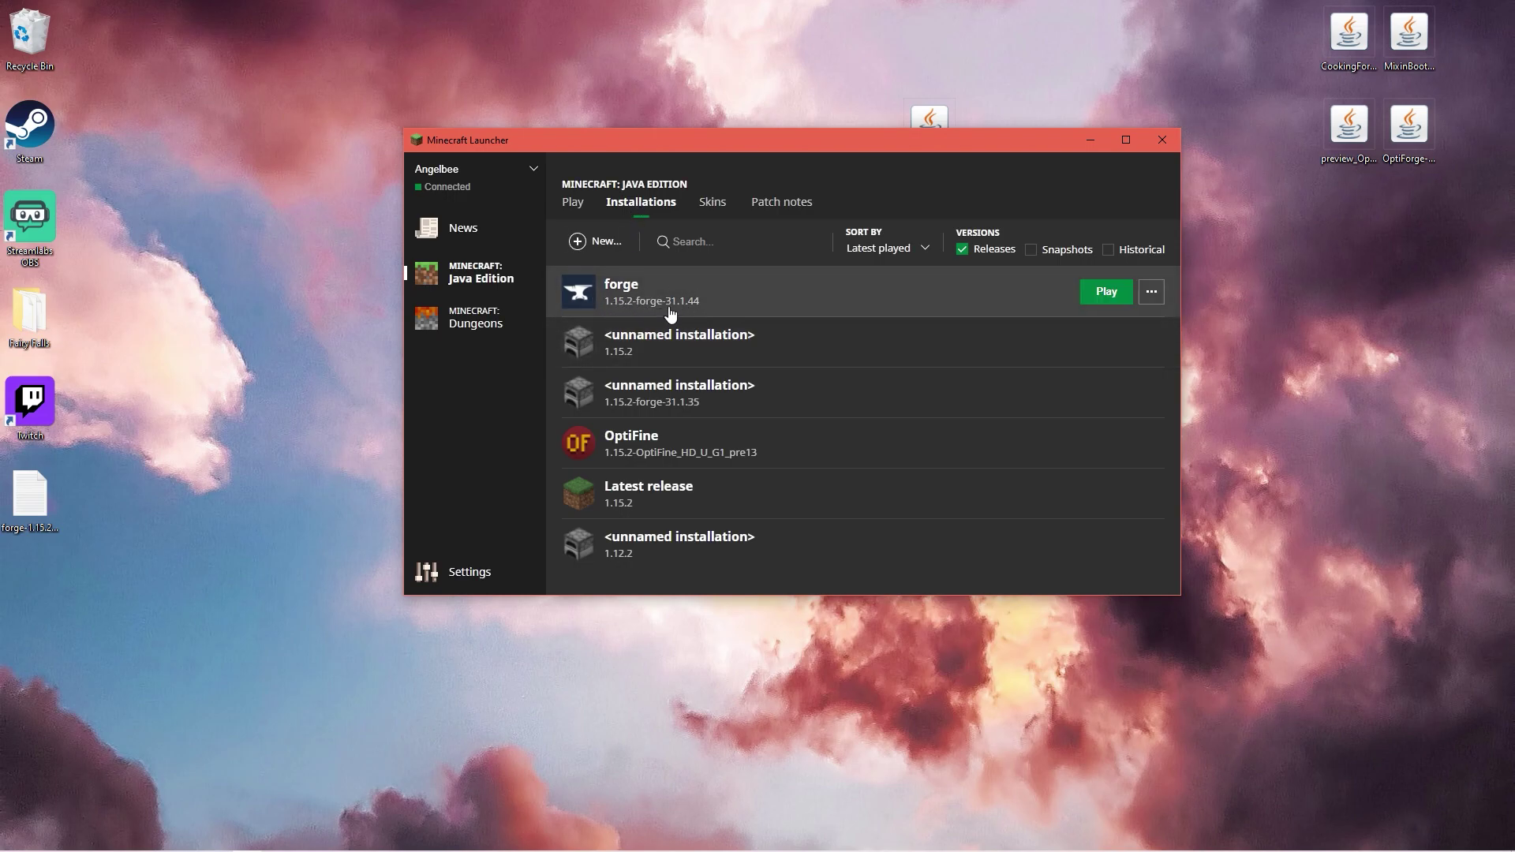
pyautogui.click(573, 202)
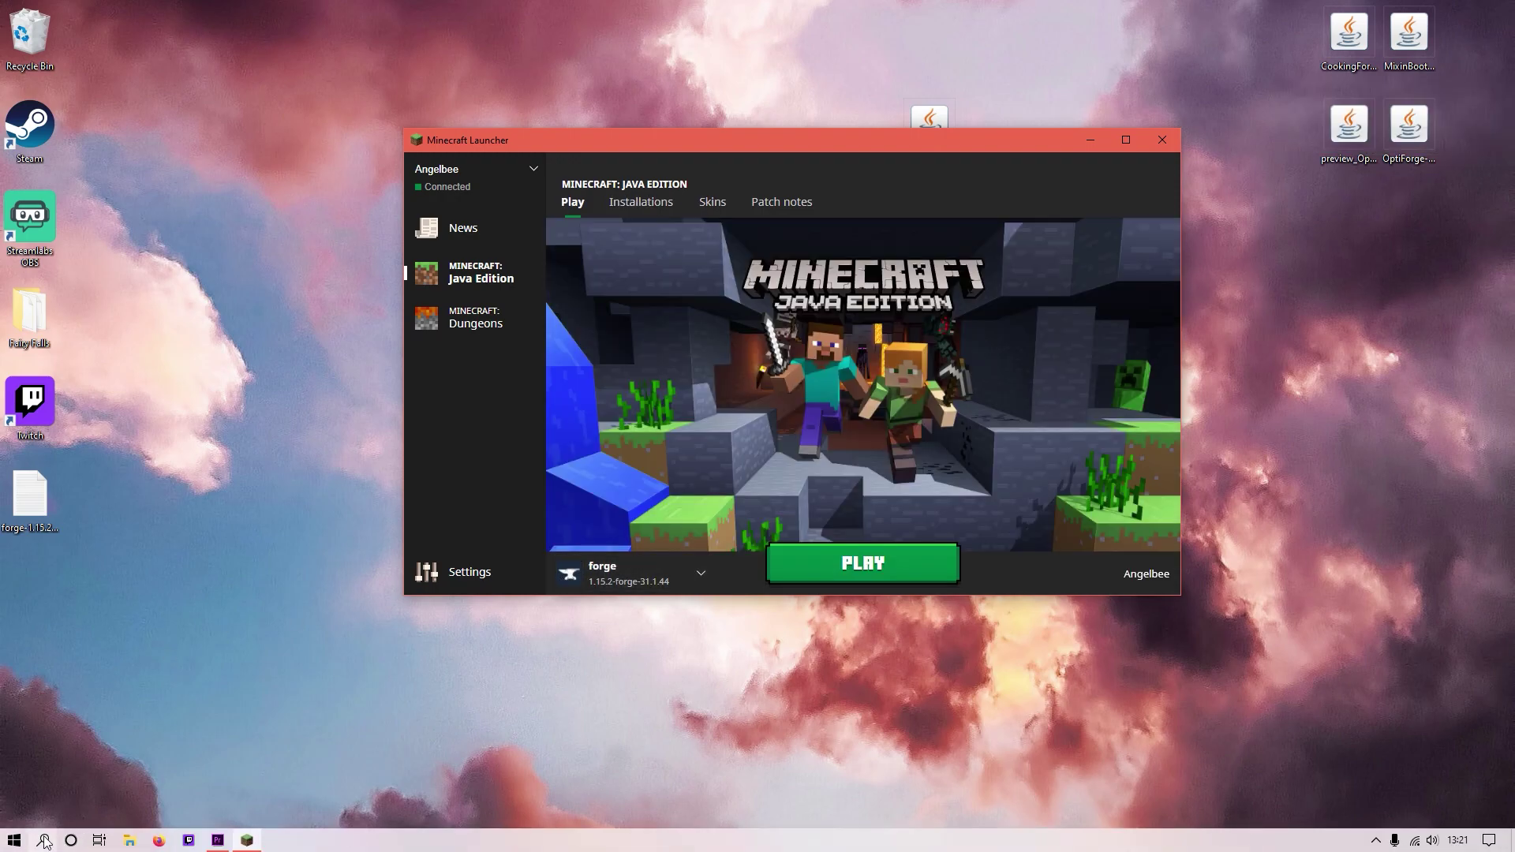
# Search Windows for %appdata%, open the Roaming folder and go into its .minecraft folder
pyautogui.click(43, 845)
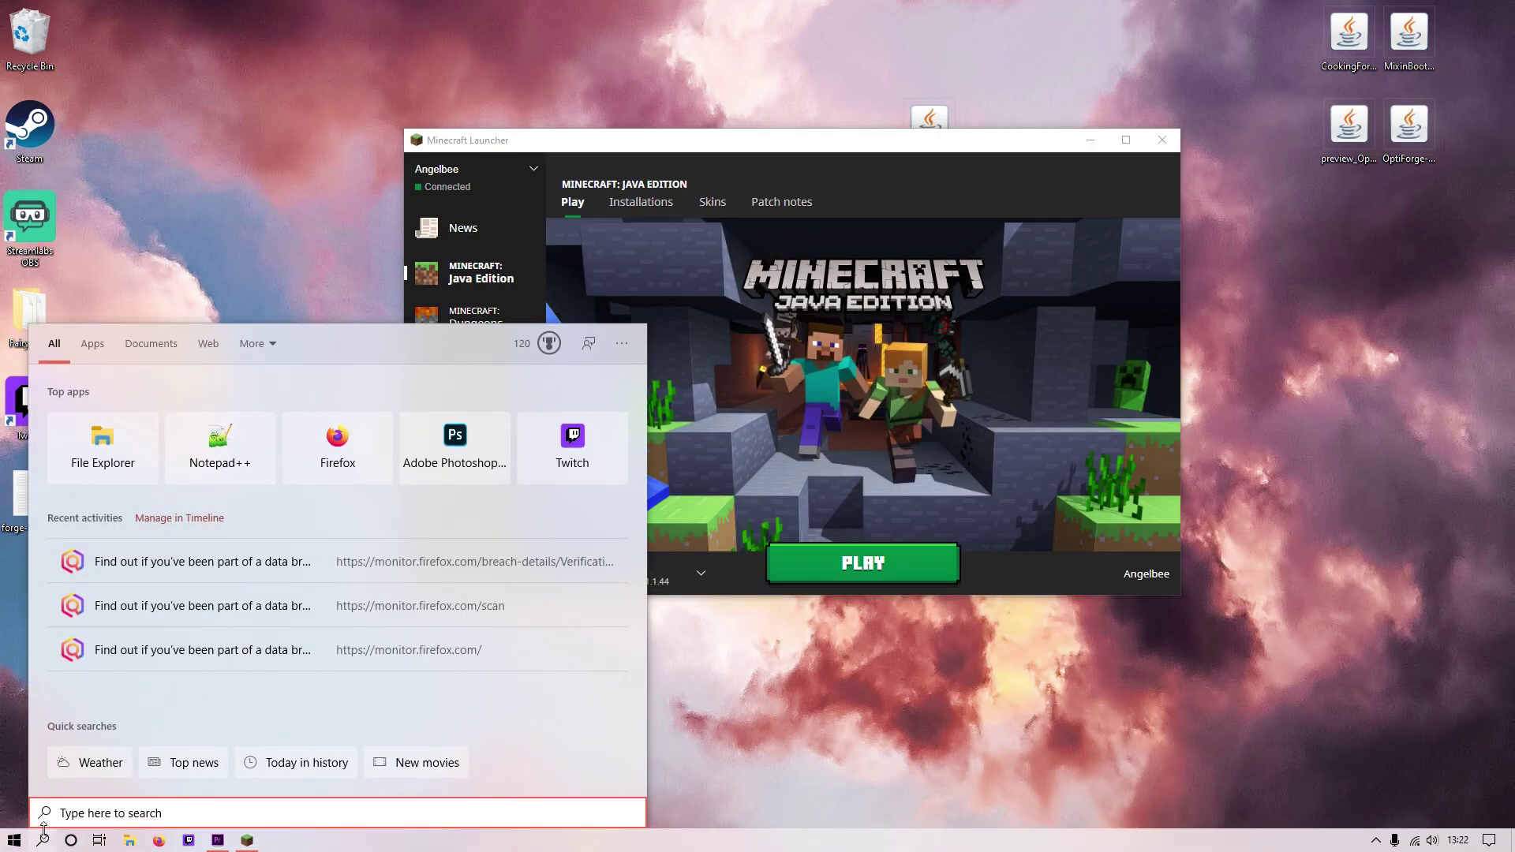
pyautogui.write('%app')
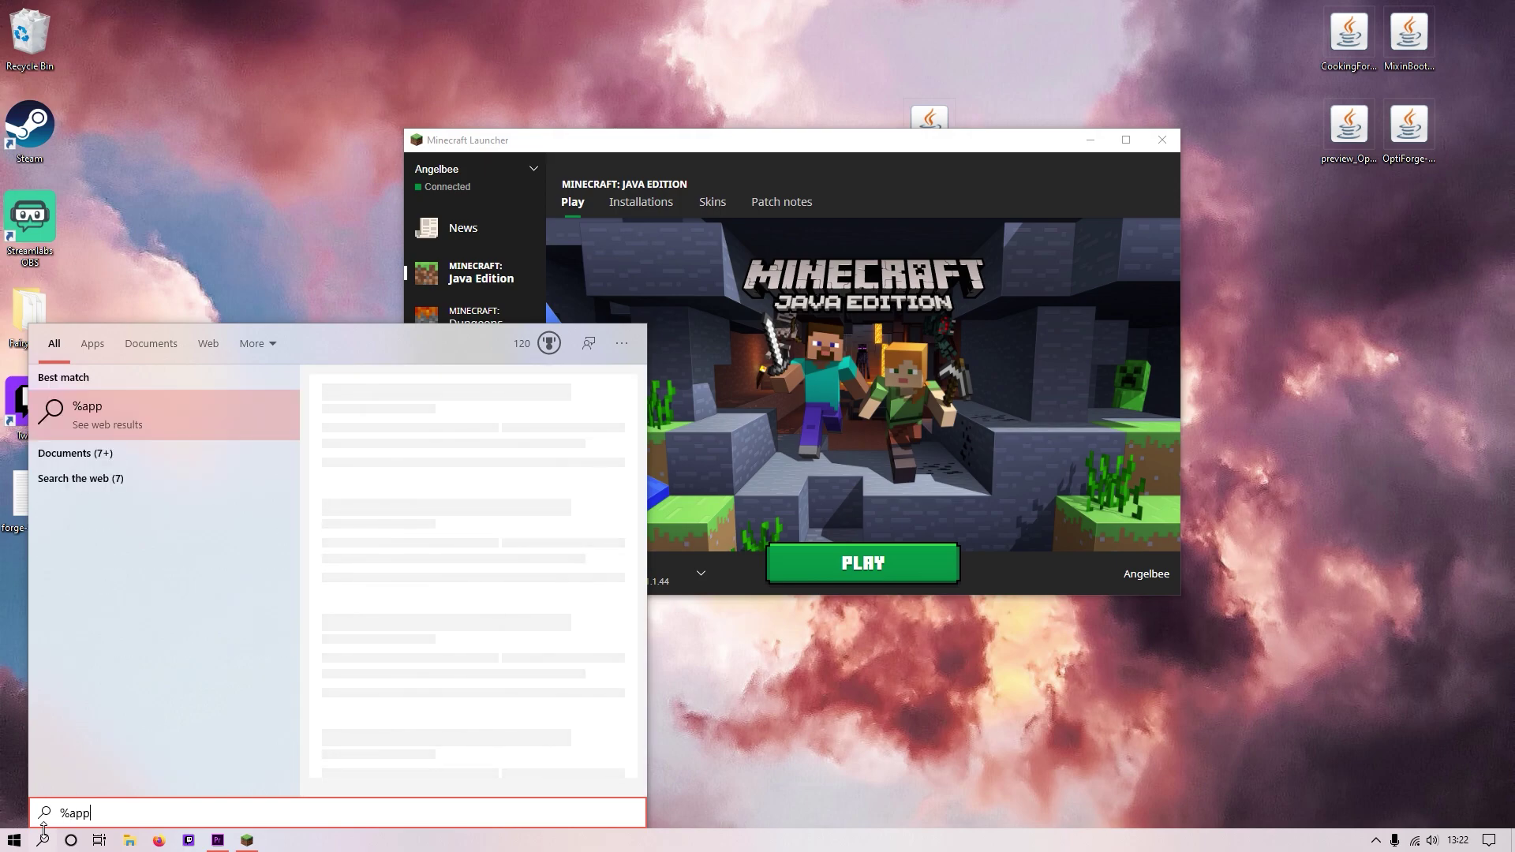
pyautogui.write('data%')
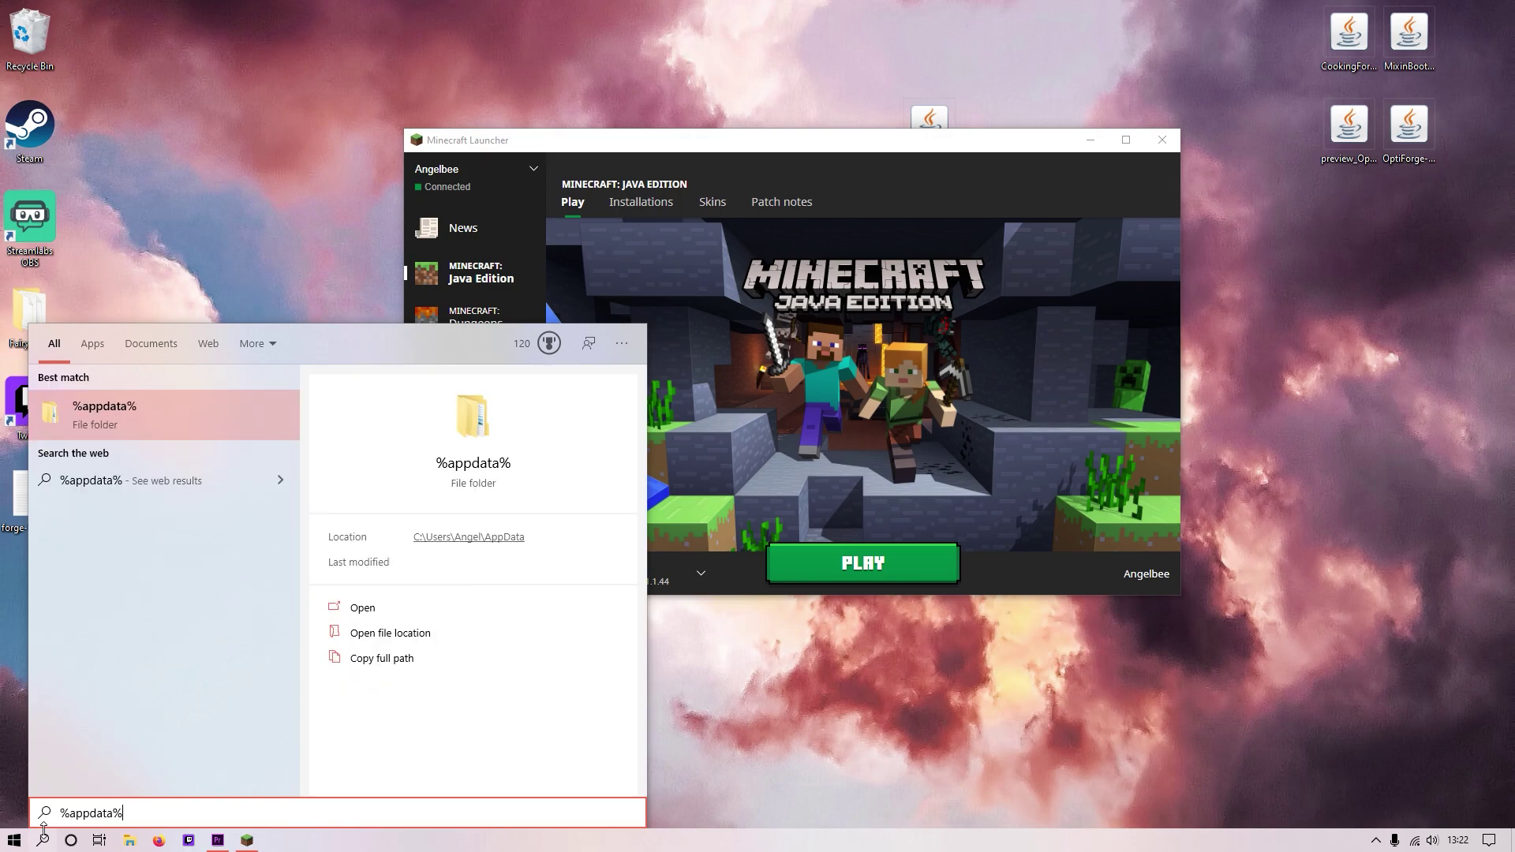
pyautogui.click(162, 418)
pyautogui.moveTo(837, 204); pyautogui.dragTo(1102, 207)
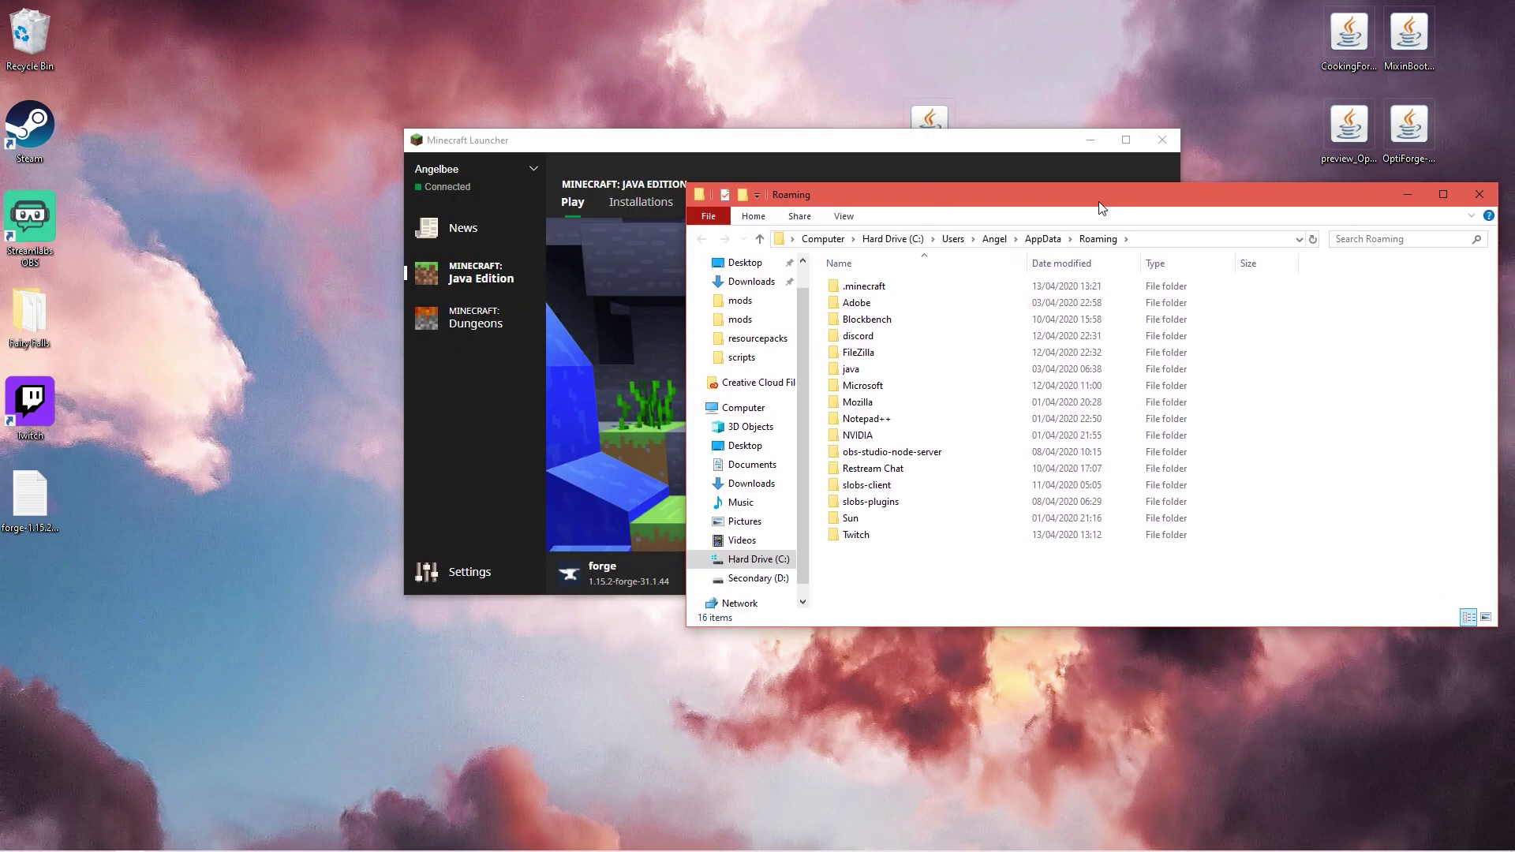
pyautogui.doubleClick(845, 288)
pyautogui.moveTo(854, 584); pyautogui.dragTo(907, 588)
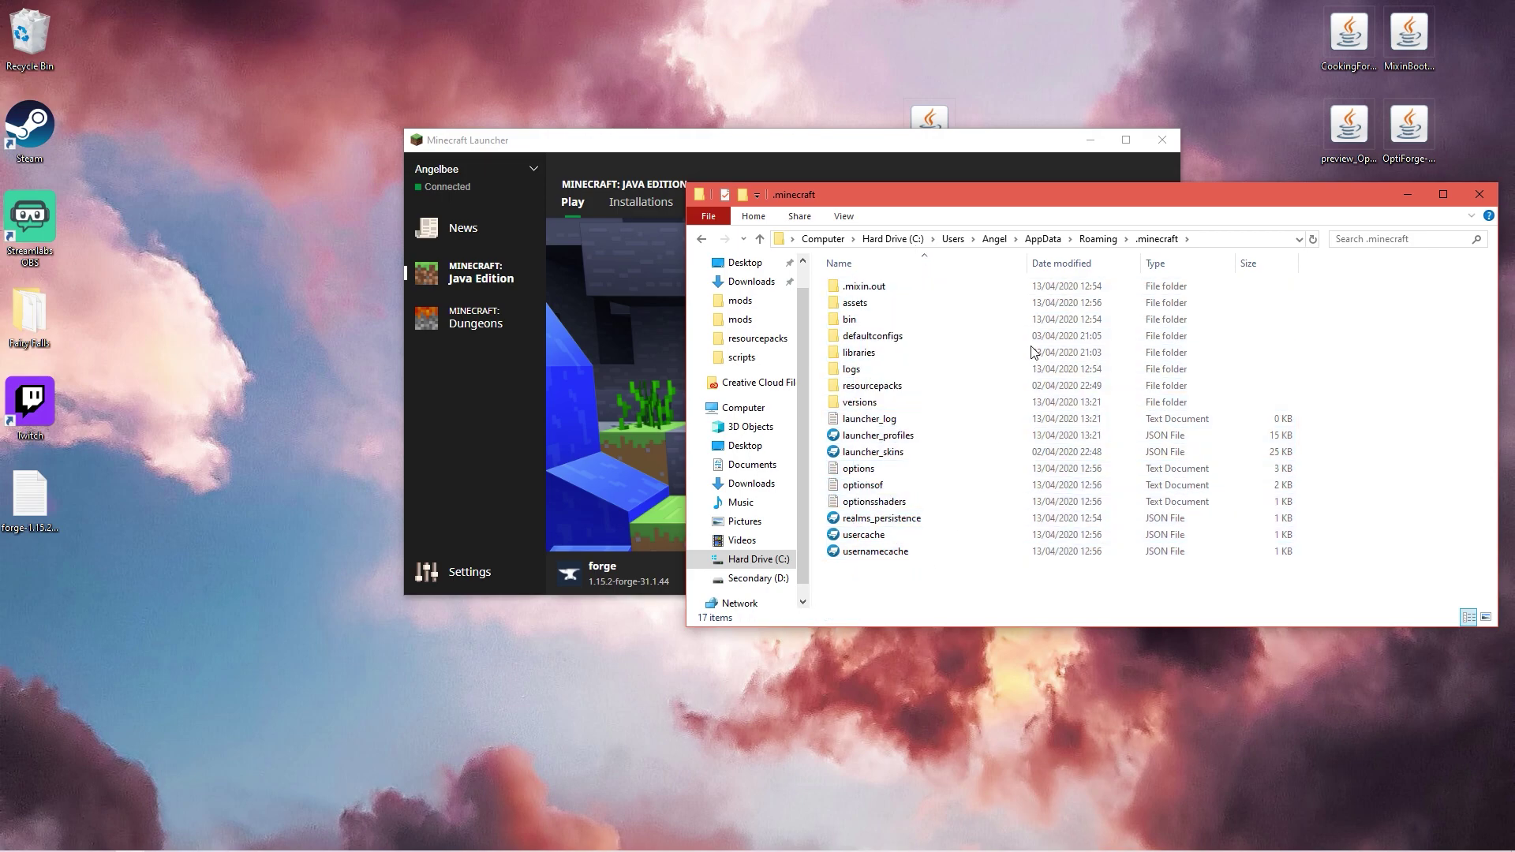
pyautogui.moveTo(904, 194); pyautogui.dragTo(564, 42)
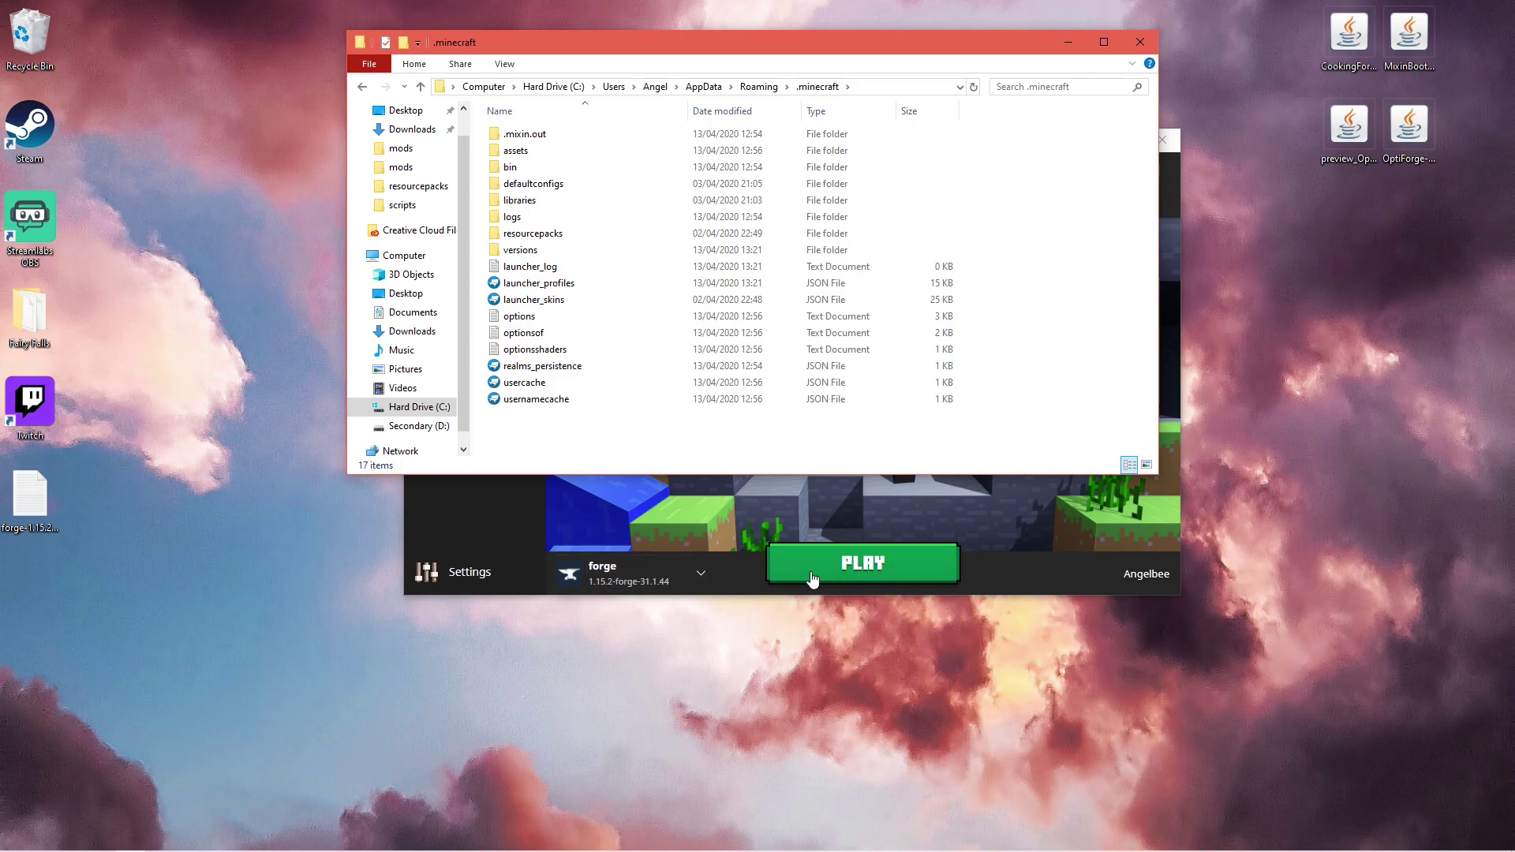
# Create a new folder named mods in the .minecraft folder
pyautogui.rightClick(503, 425)
pyautogui.moveTo(596, 620)
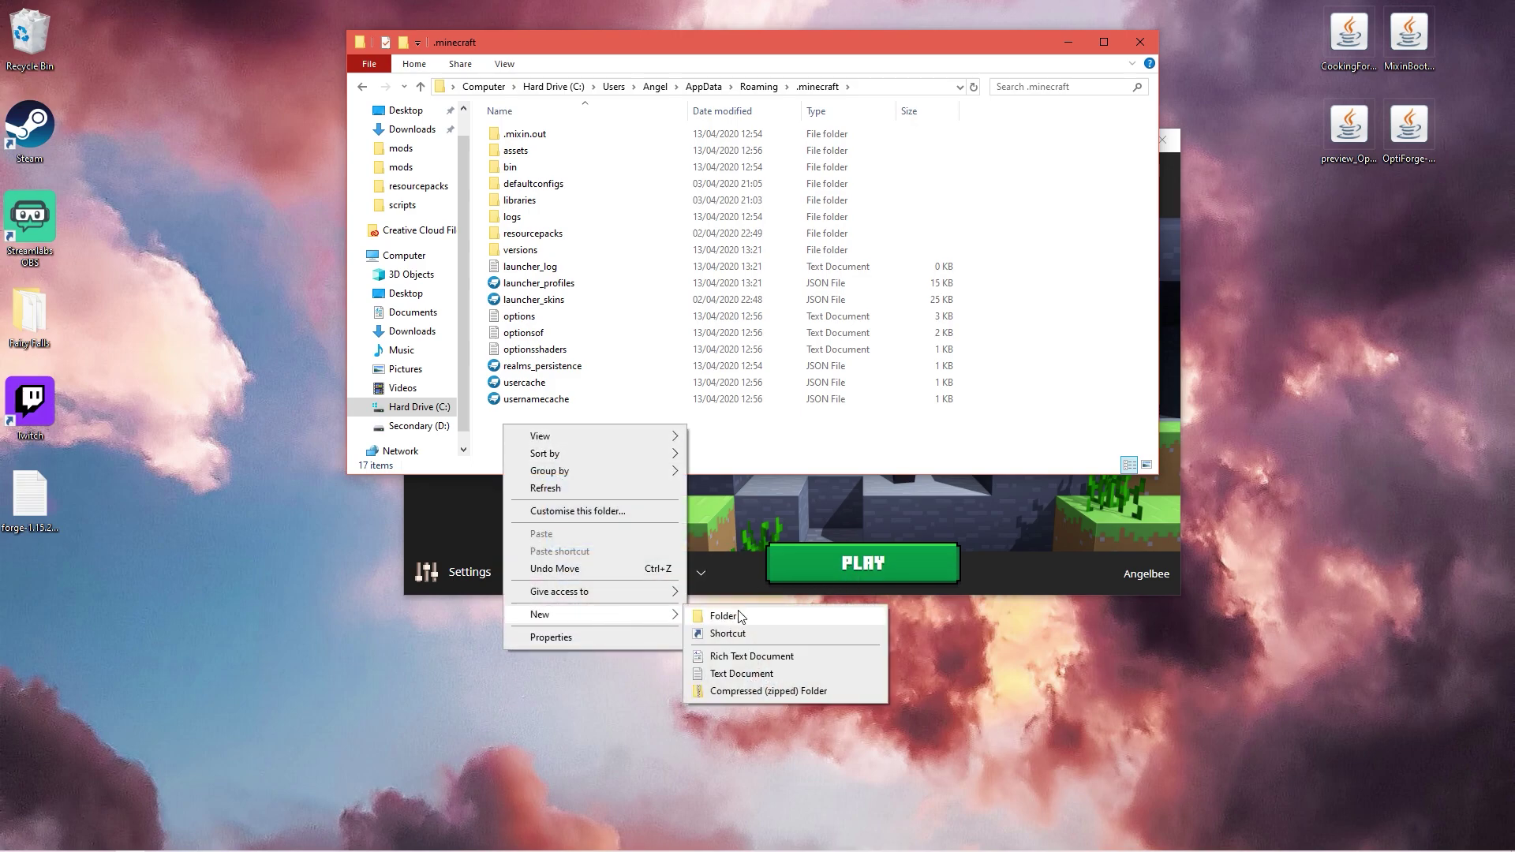
pyautogui.click(714, 615)
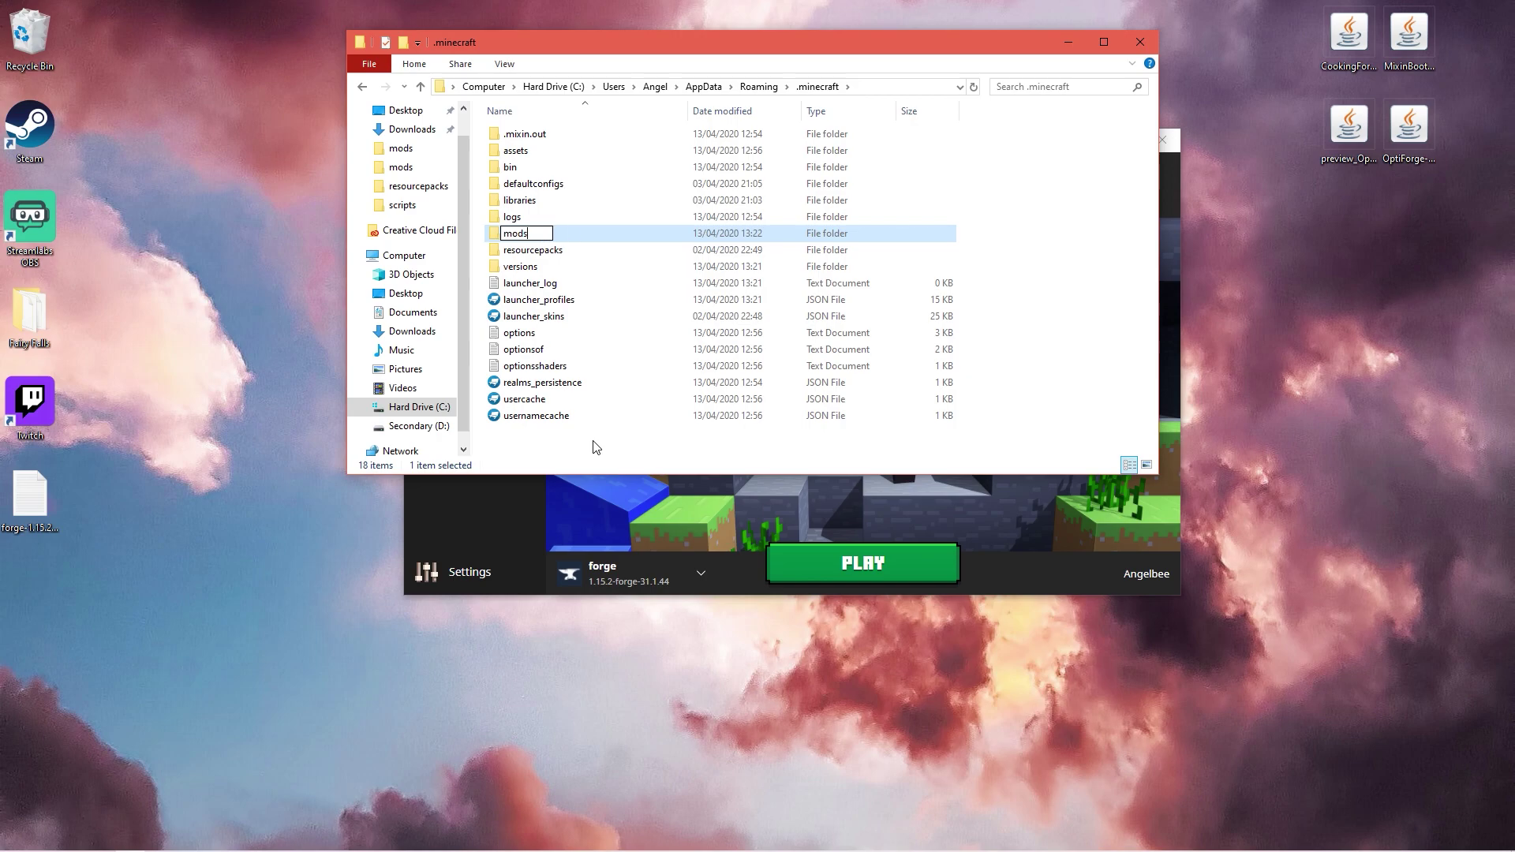
# Move the CookingForBlockheads, MixinBootstrap, OptiForge and OptiFine preview jars from the desktop into the mods folder and return to .minecraft
pyautogui.doubleClick(563, 230)
pyautogui.moveTo(1464, 177); pyautogui.dragTo(1316, 9)
pyautogui.moveTo(1350, 126); pyautogui.dragTo(722, 169)
pyautogui.click(693, 267)
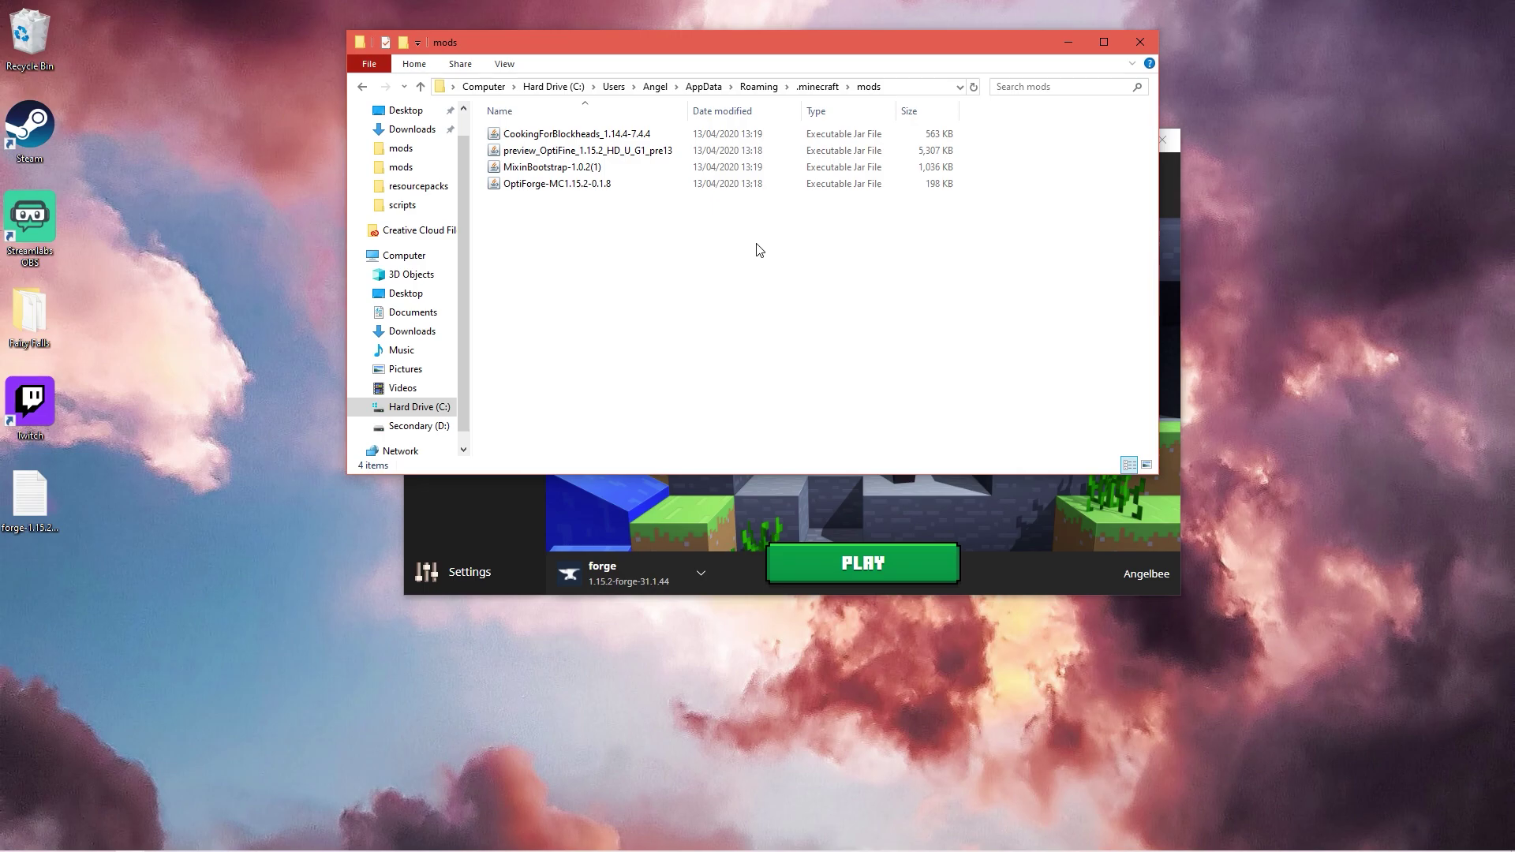
pyautogui.moveTo(529, 202)
pyautogui.mouseDown()
pyautogui.moveTo(524, 152)
pyautogui.moveTo(514, 188)
pyautogui.mouseUp()
pyautogui.press('BackSpace')
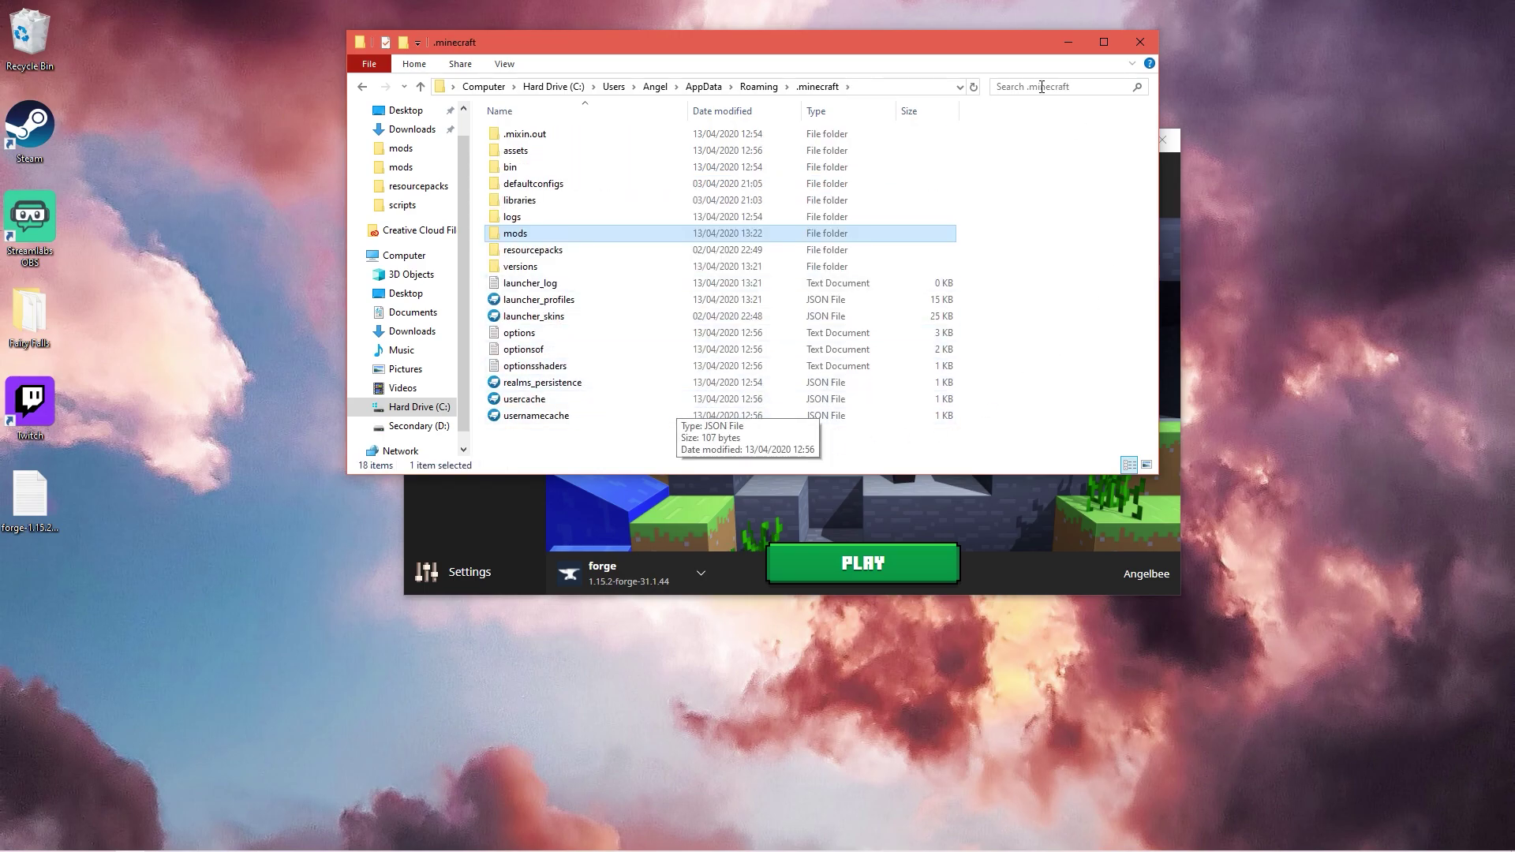
# Arrange the folder and launcher windows side by side and launch the forge 1.15.2-forge-31.1.44 installation
pyautogui.moveTo(765, 46); pyautogui.dragTo(457, 30)
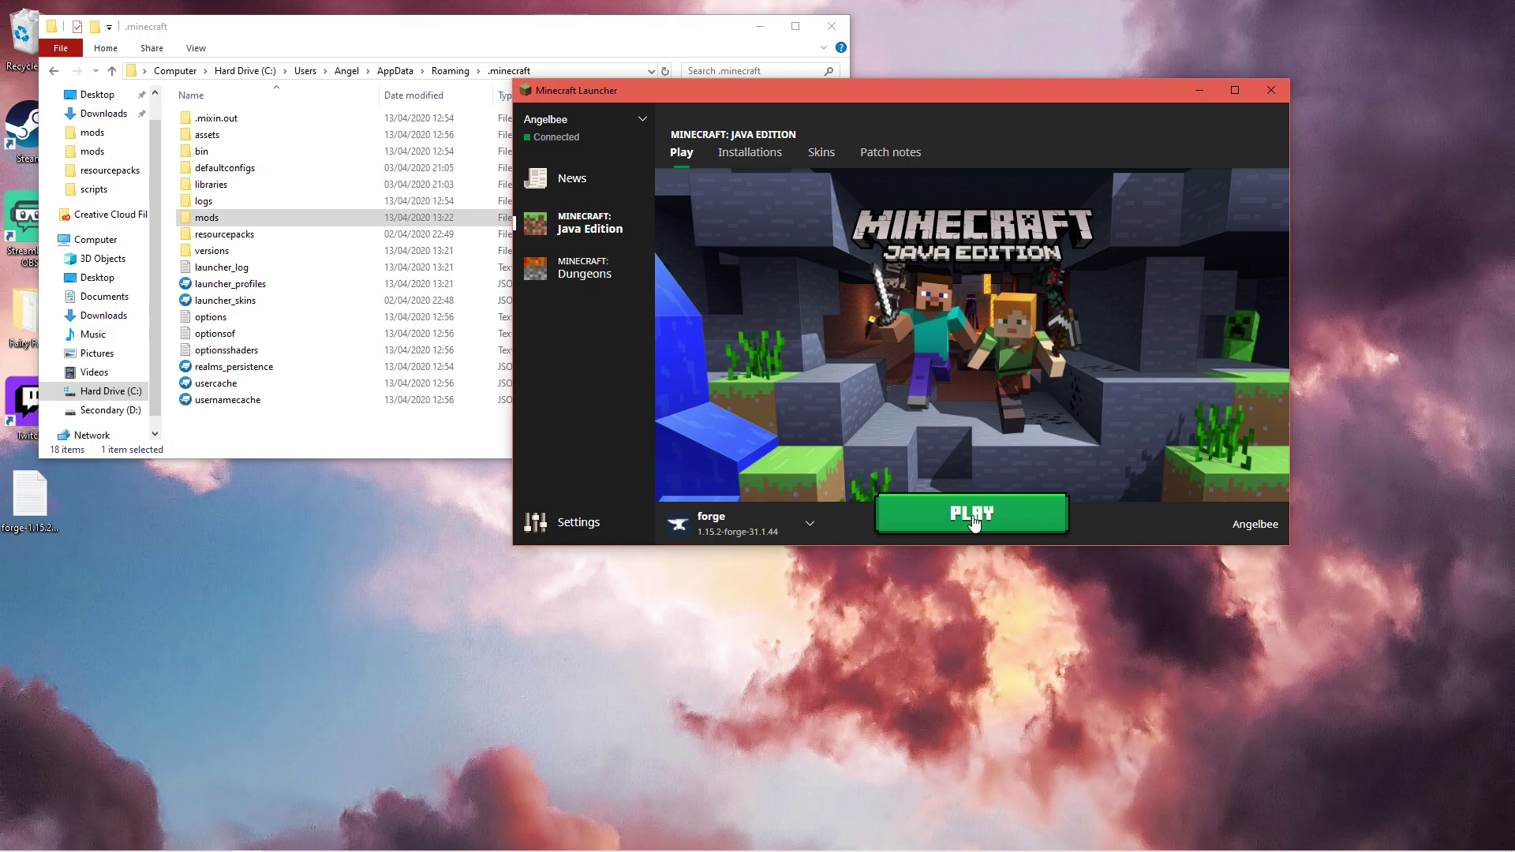
pyautogui.click(975, 521)
# Delete CookingForBlockheads_1.14.4-7.4.4 from the mods folder and relaunch Minecraft with the forge installation
pyautogui.doubleClick(414, 217)
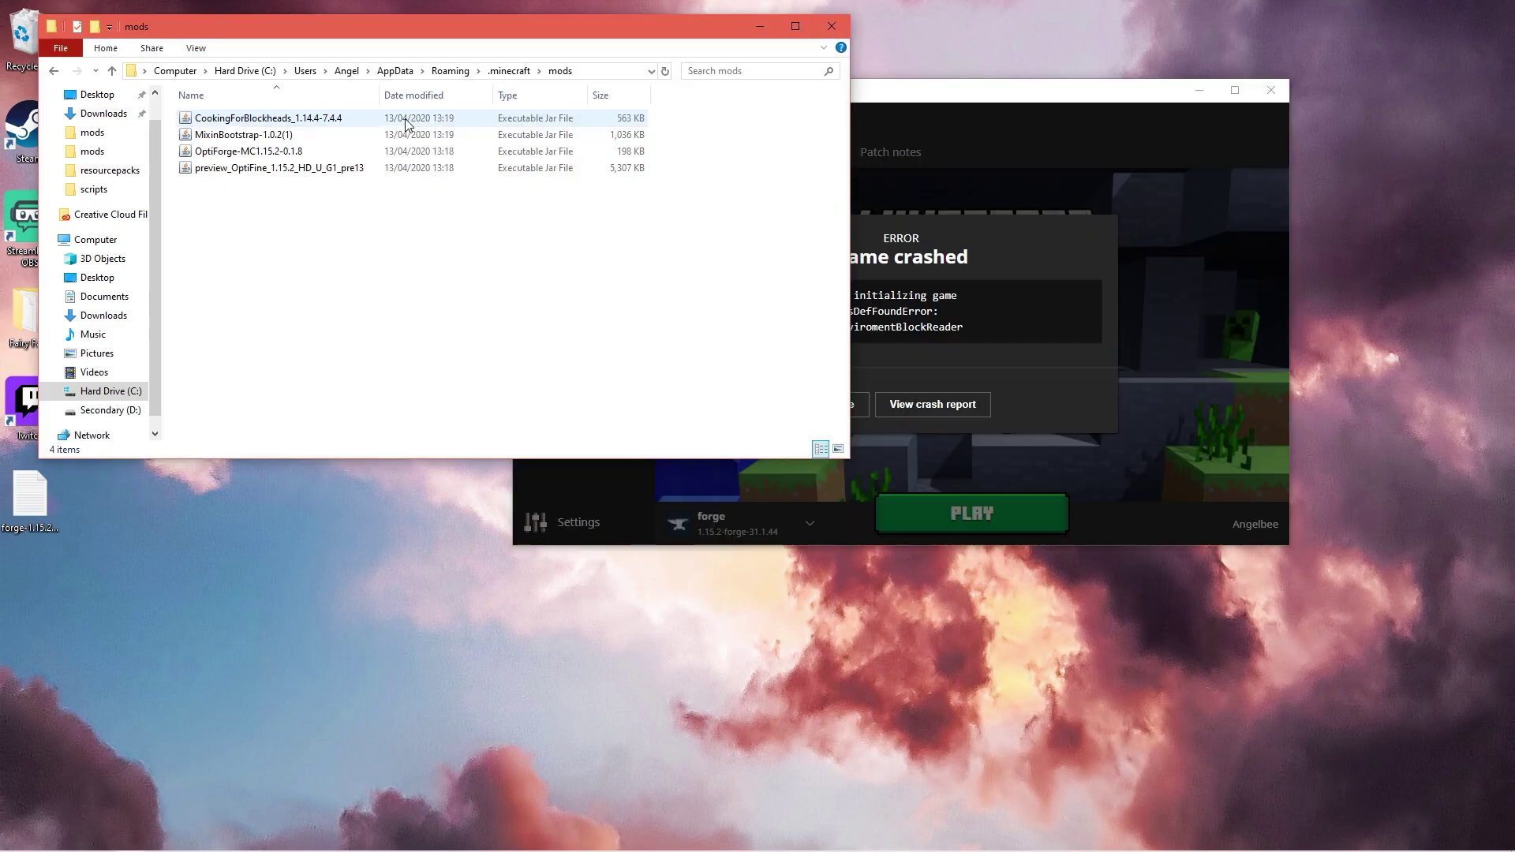
pyautogui.click(408, 123)
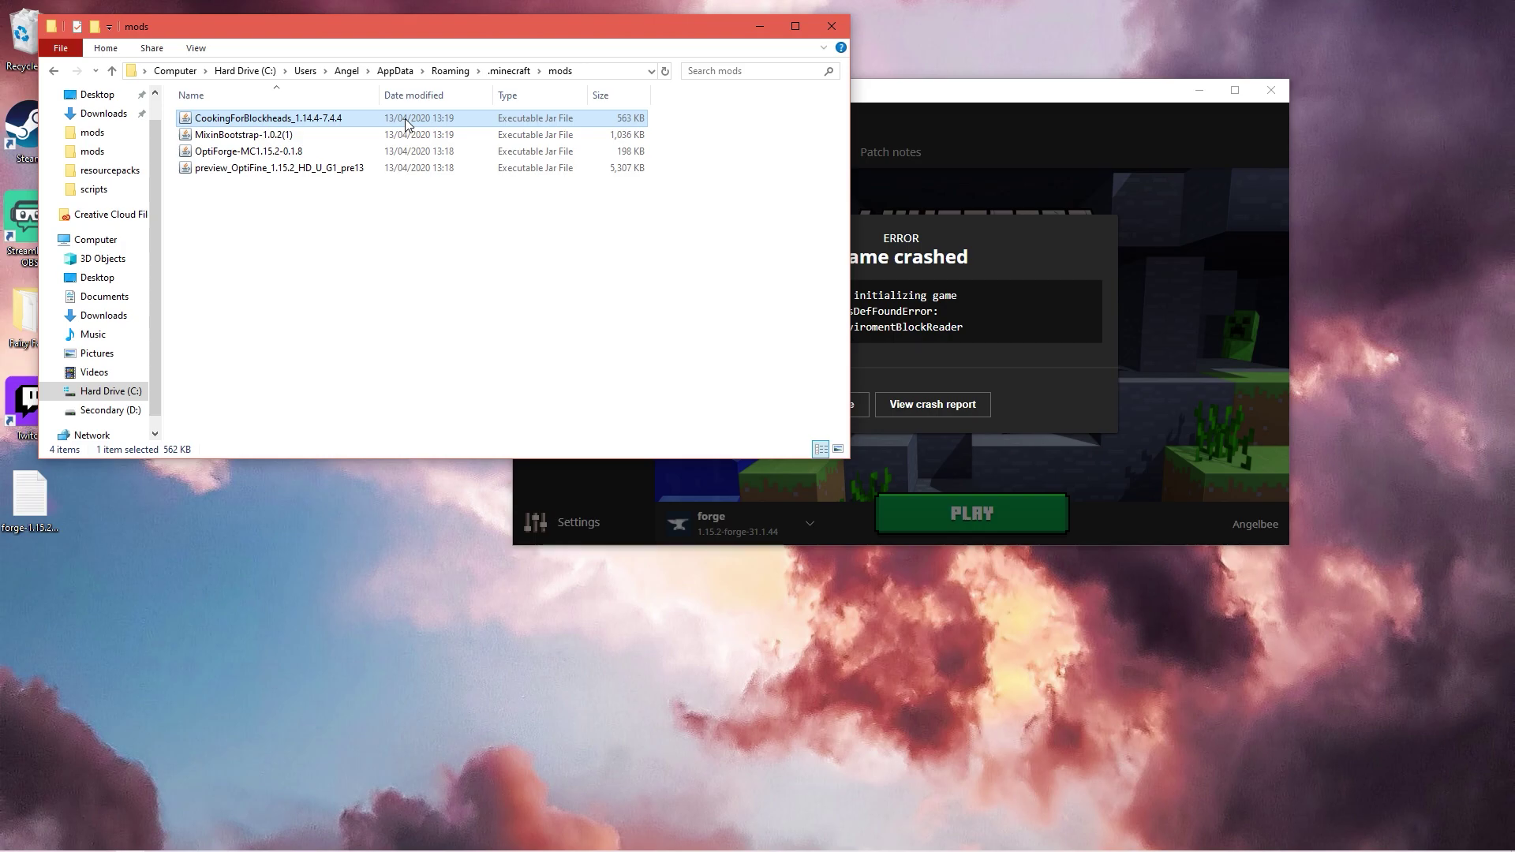
pyautogui.press('Delete')
pyautogui.click(871, 389)
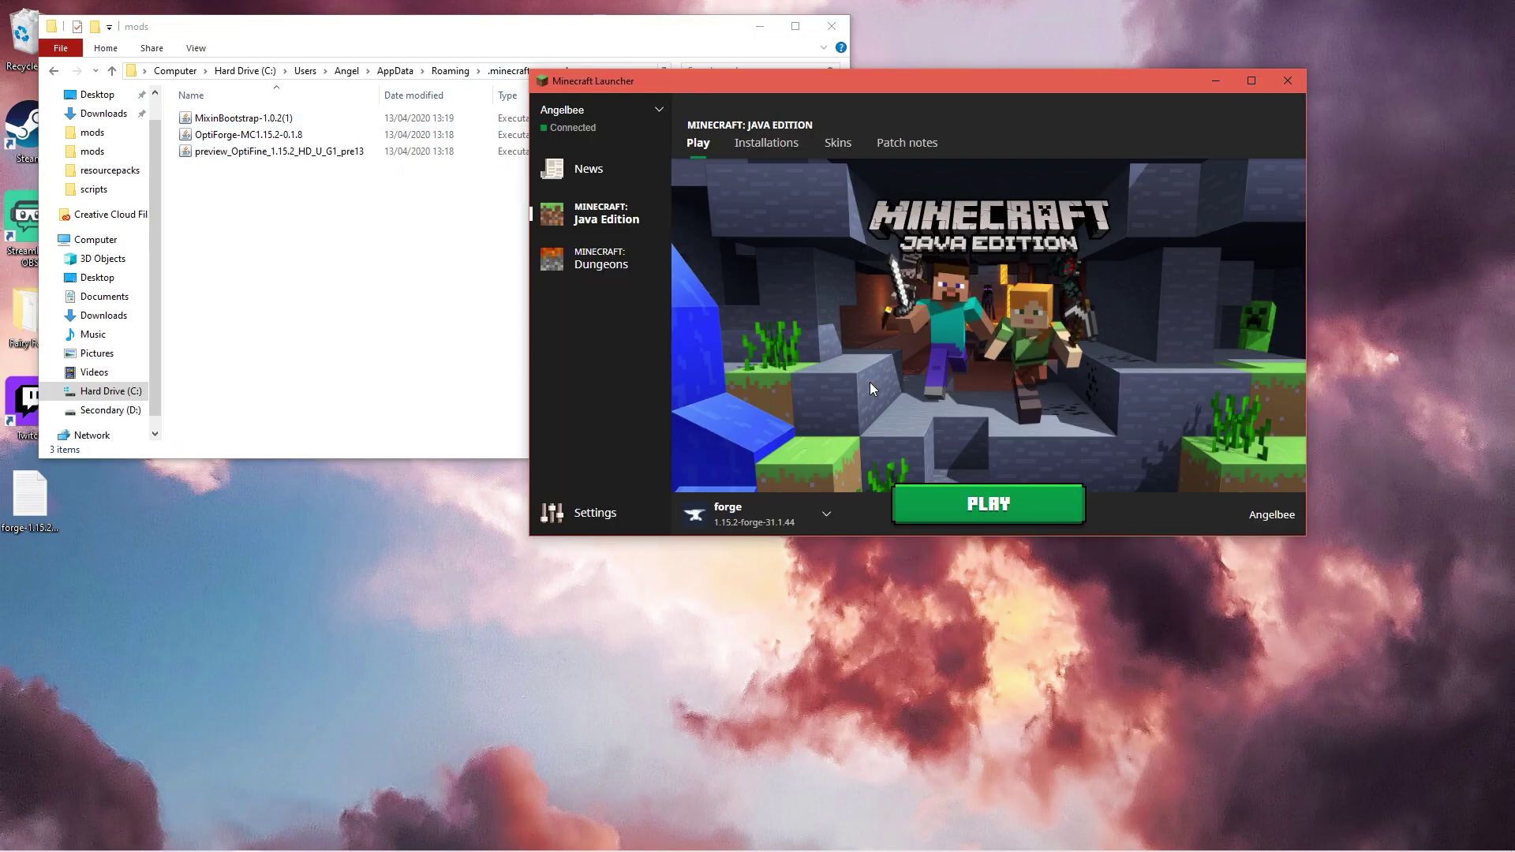
pyautogui.click(953, 514)
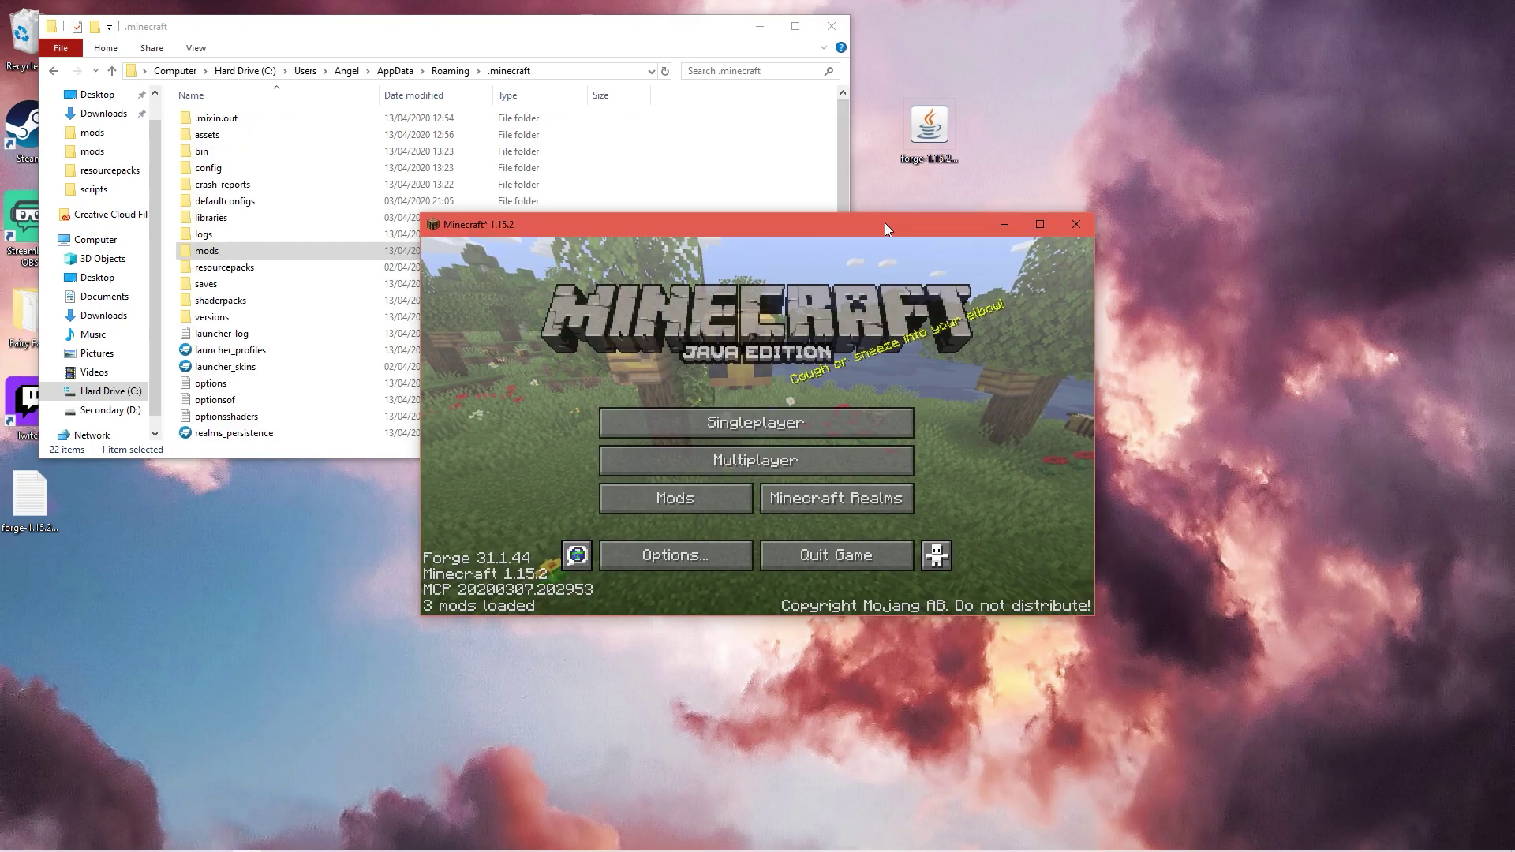
pyautogui.moveTo(884, 222); pyautogui.dragTo(1178, 187)
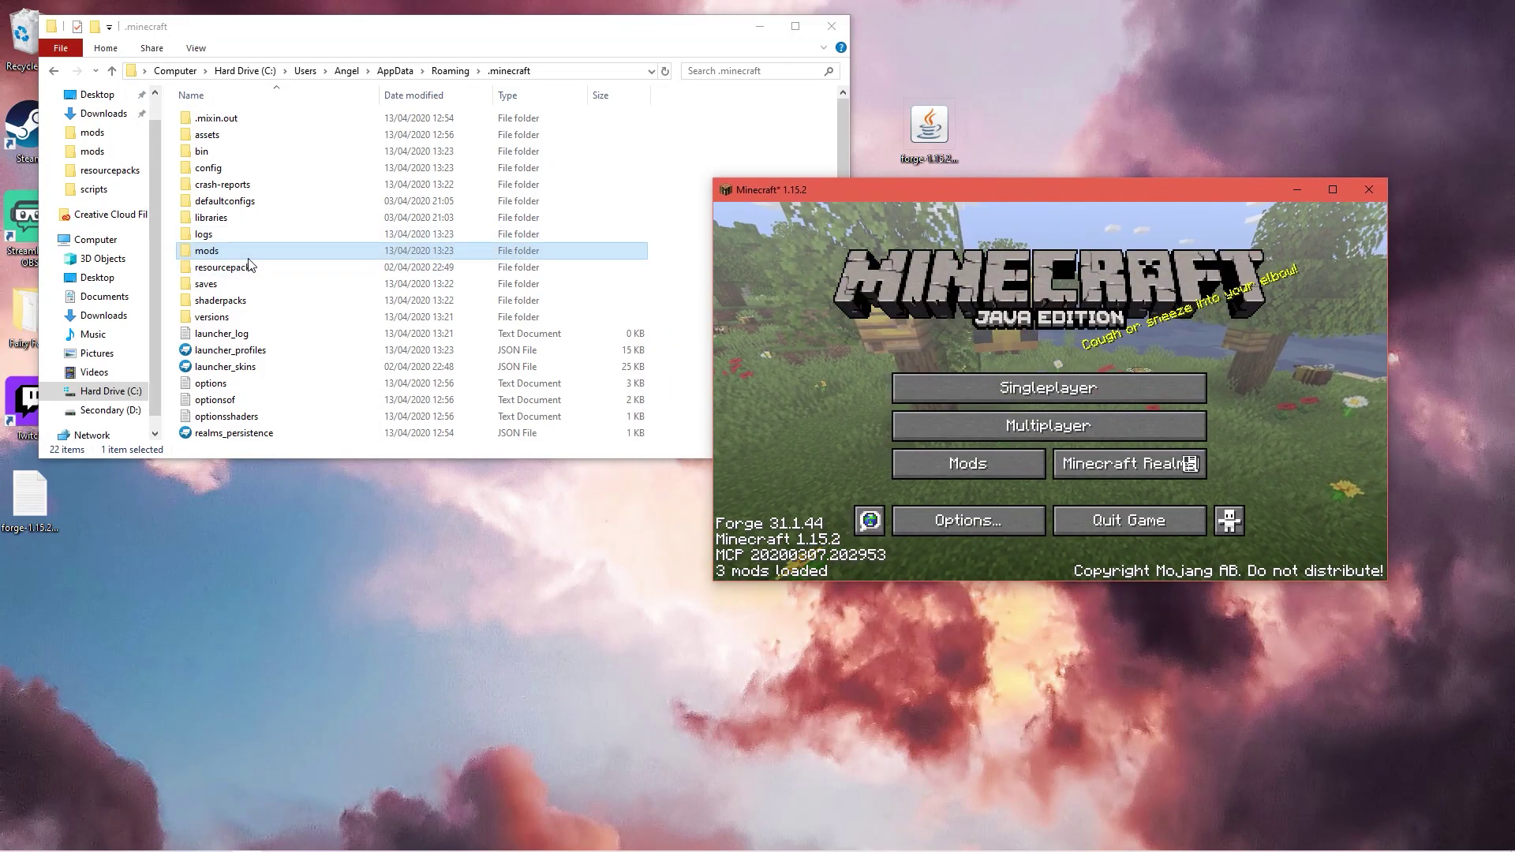
# Open the shaderpacks folder in .minecraft, check the Downloads folder for a shader pack, and return to shaderpacks
pyautogui.doubleClick(222, 300)
pyautogui.moveTo(577, 32); pyautogui.dragTo(624, 42)
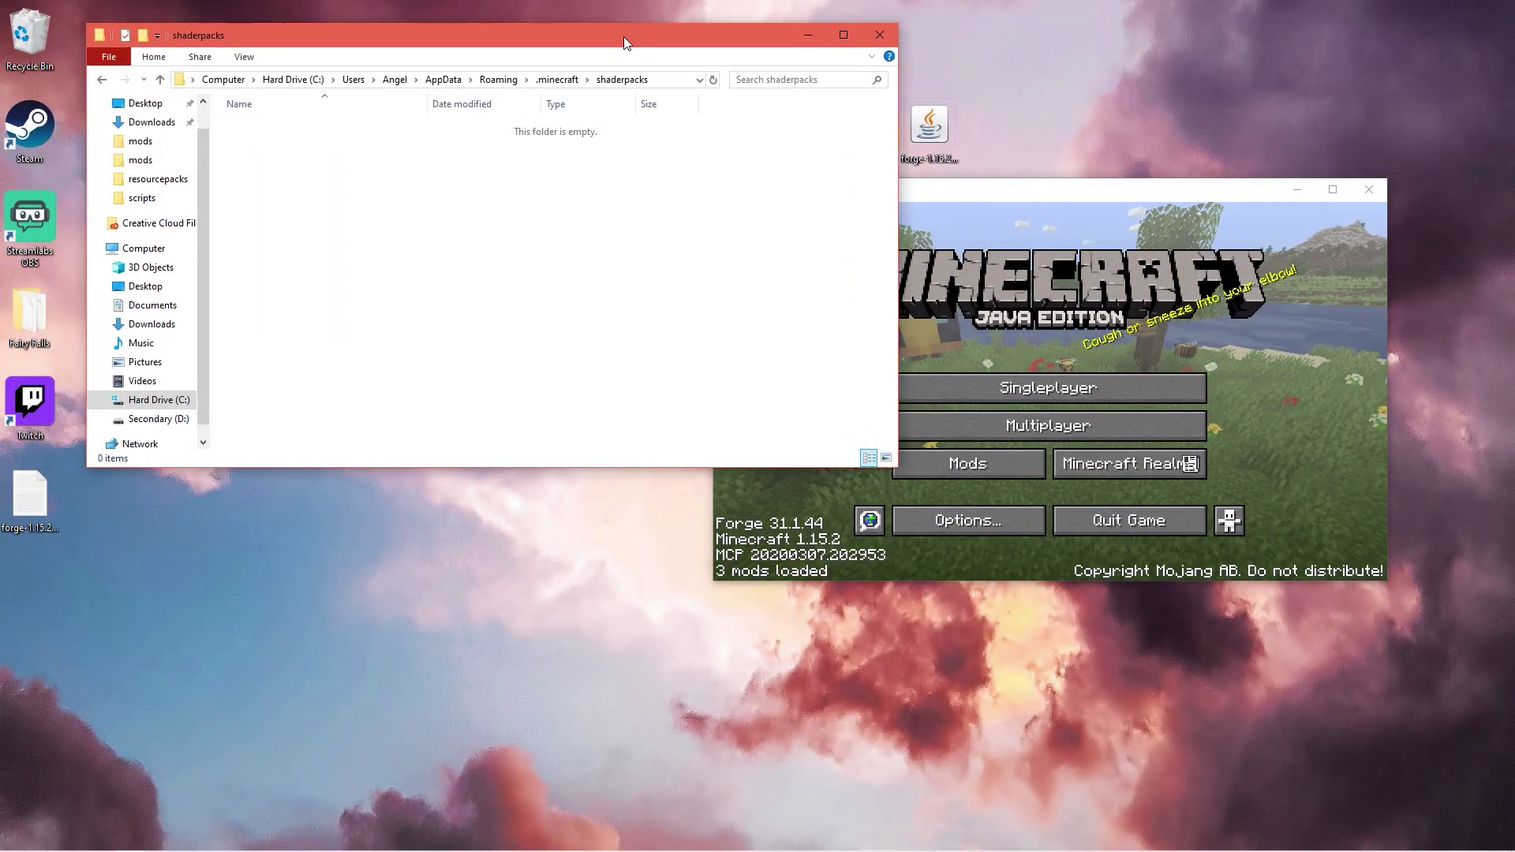
pyautogui.moveTo(263, 152); pyautogui.dragTo(748, 348)
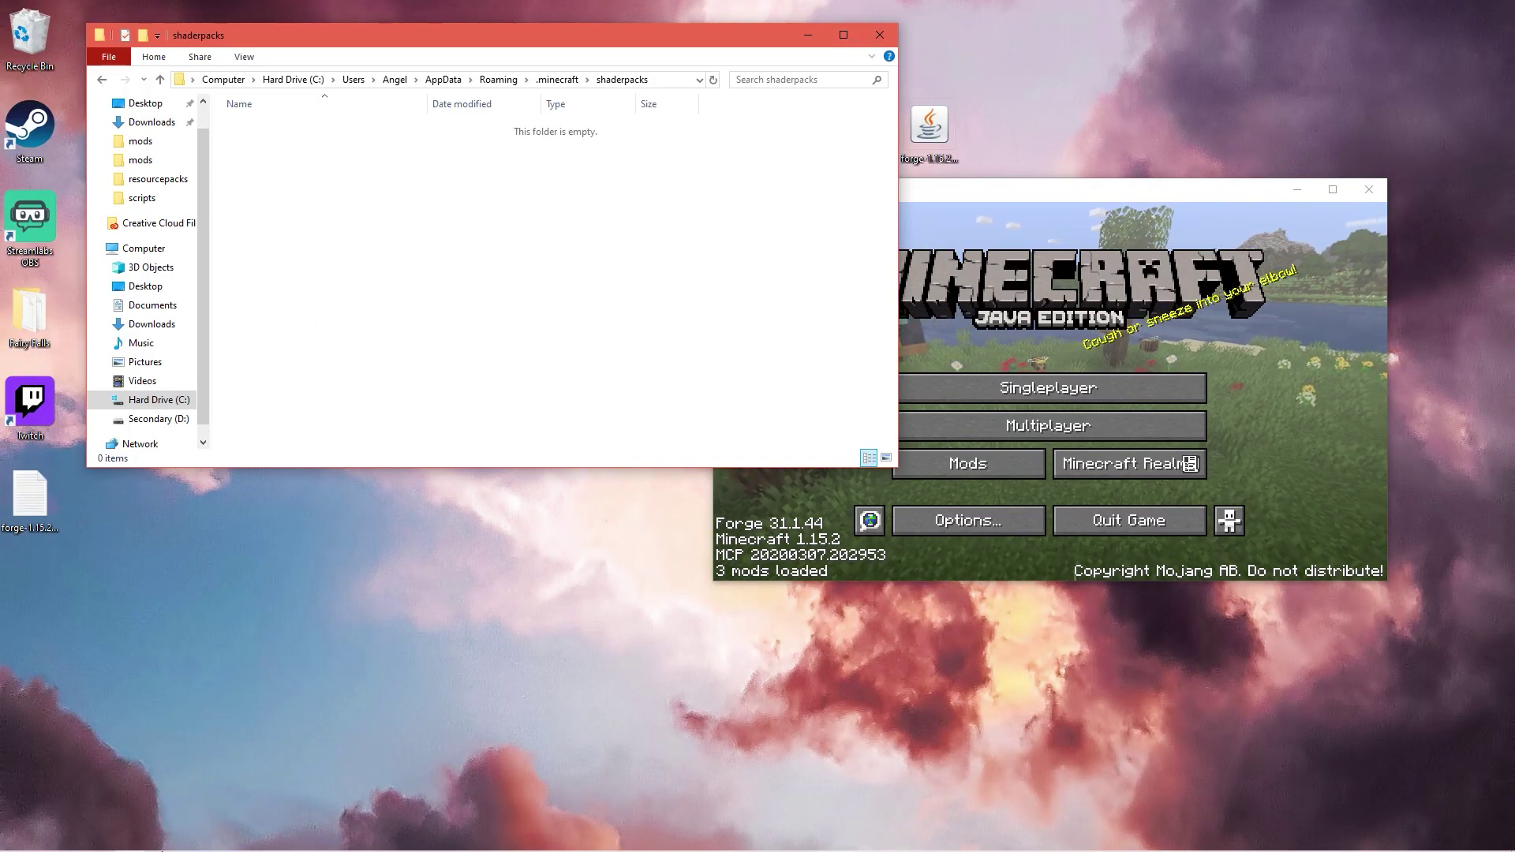
pyautogui.click(152, 323)
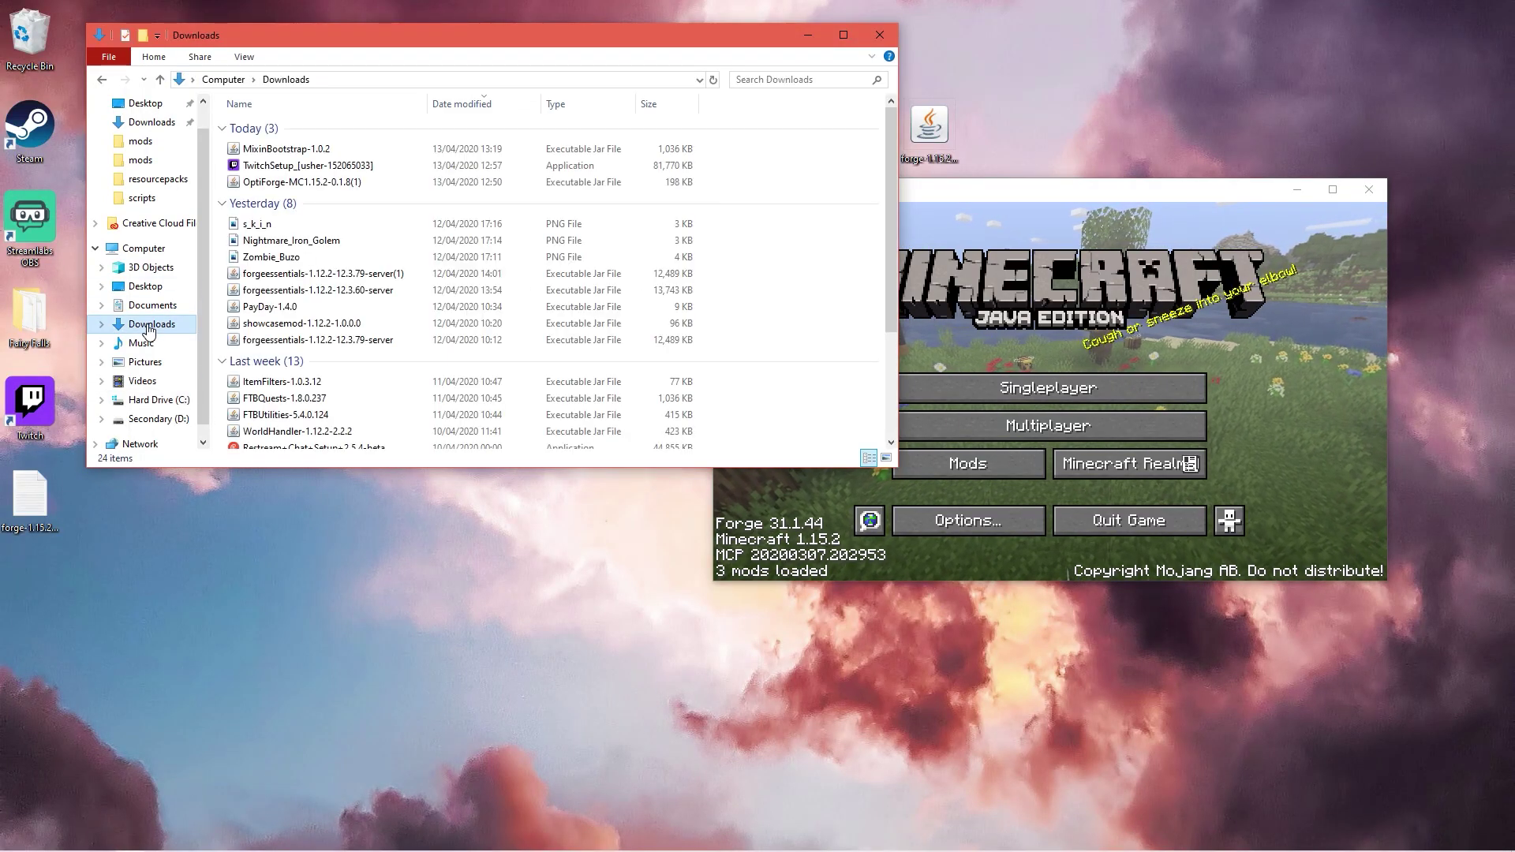
pyautogui.scroll(-3, 399, 331)
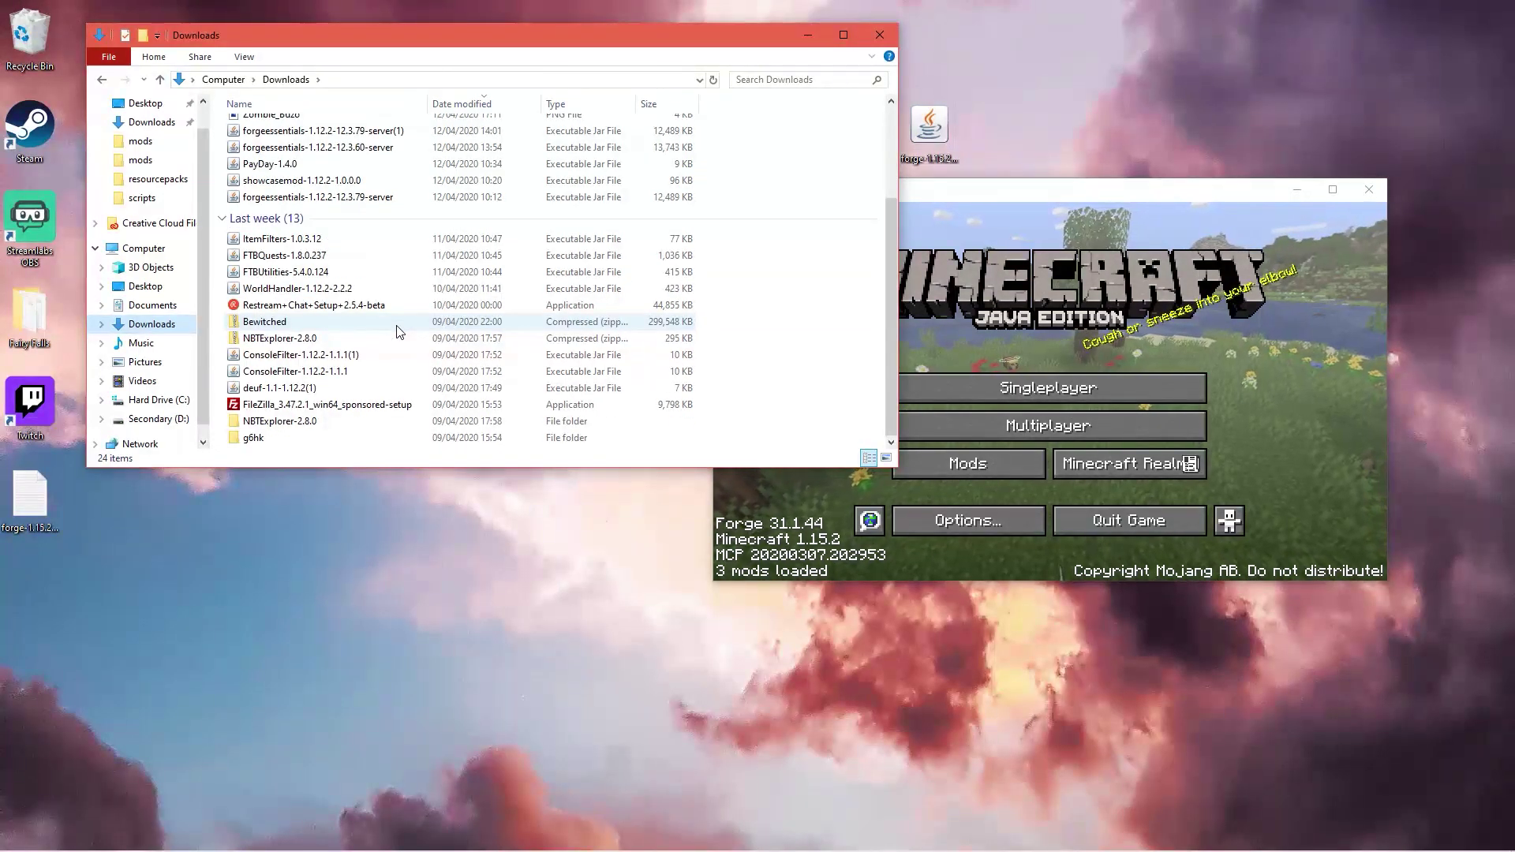
pyautogui.scroll(3, 398, 332)
pyautogui.hotkey('alt', 'Left')
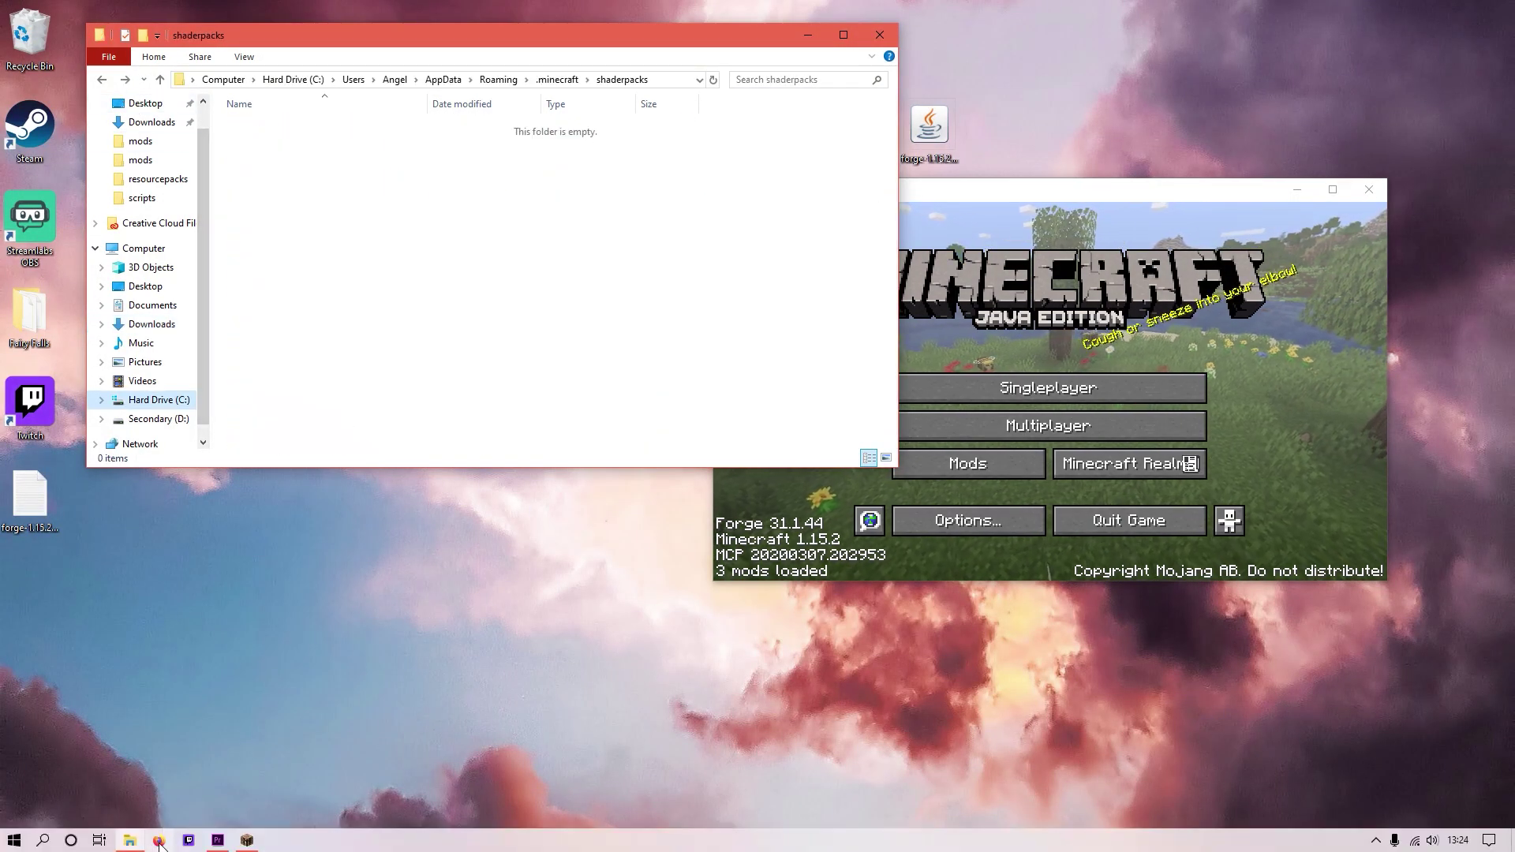
# Switch to Firefox and search Google for "shader packs minecraft"
pyautogui.click(157, 840)
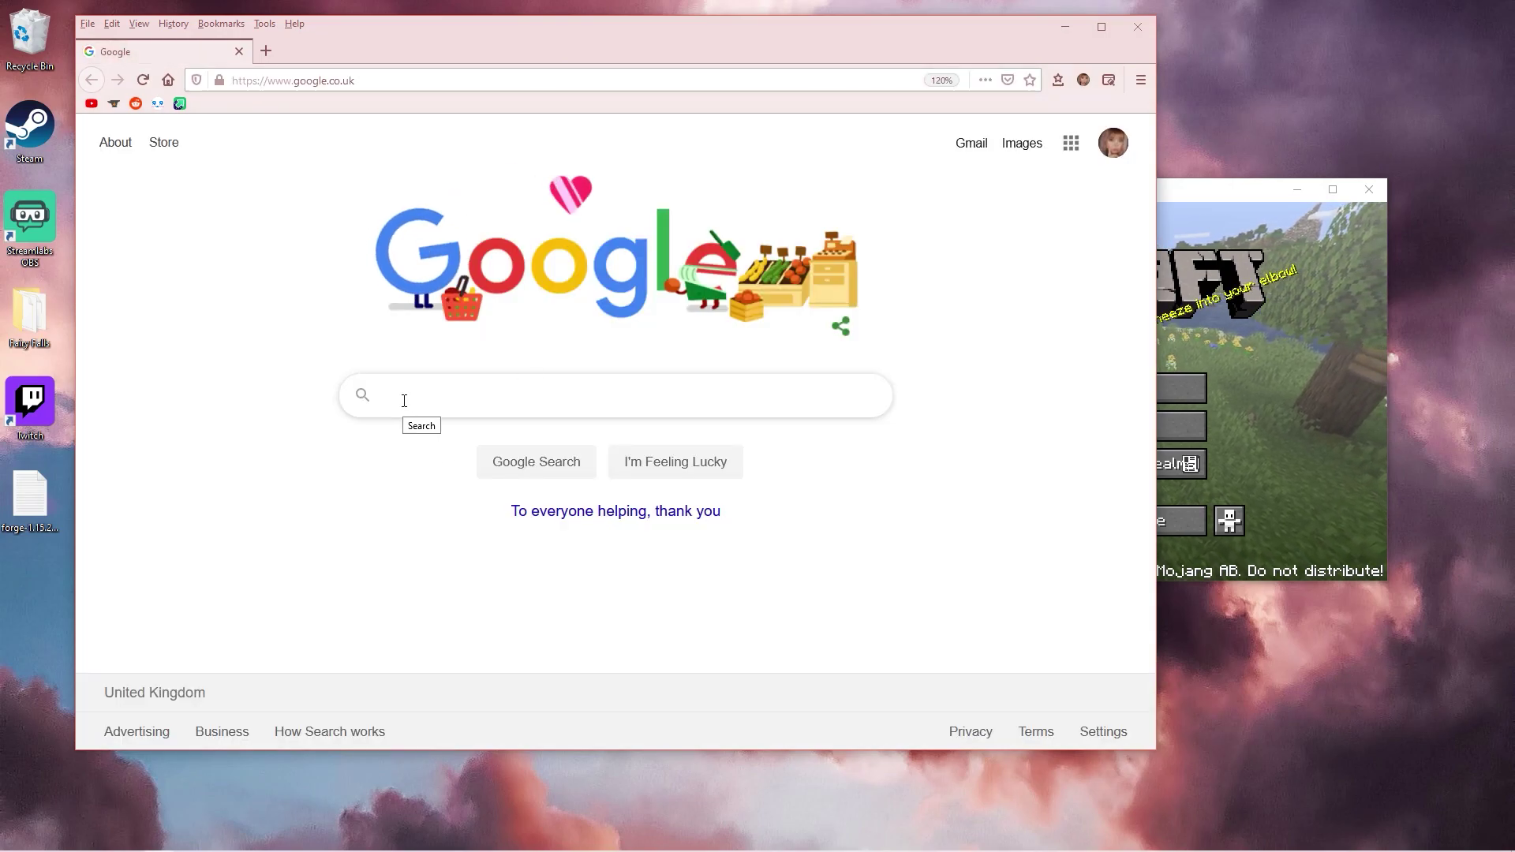
pyautogui.write('shaderpacks minecraft')
pyautogui.press('Return')
pyautogui.click(473, 287)
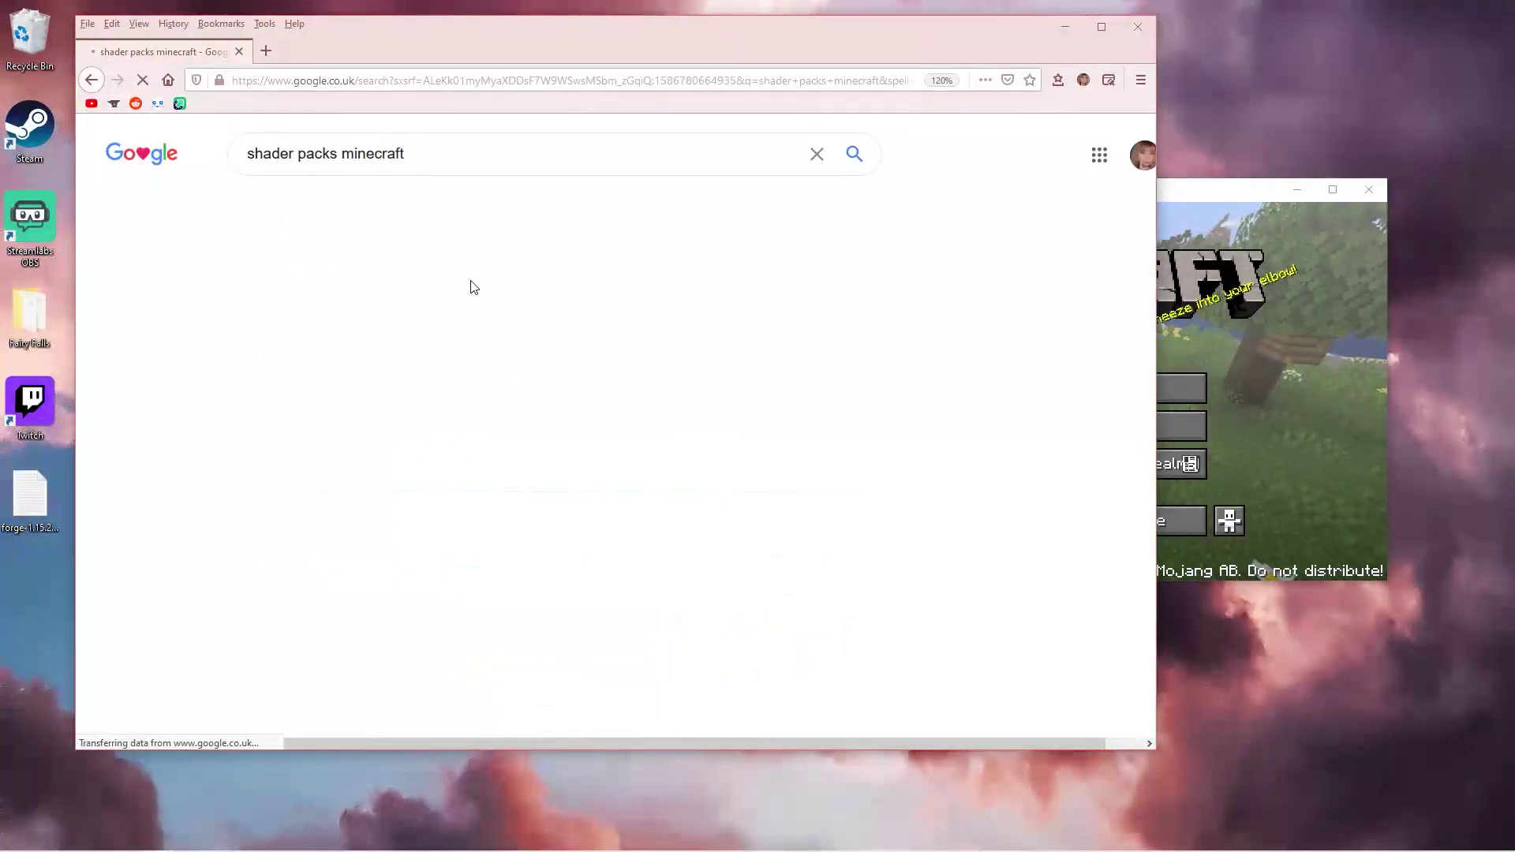
# Look through the search results and open the shader packs category page on shadersmods.com
pyautogui.scroll(-5, 359, 440)
pyautogui.scroll(1, 359, 441)
pyautogui.scroll(-1, 359, 440)
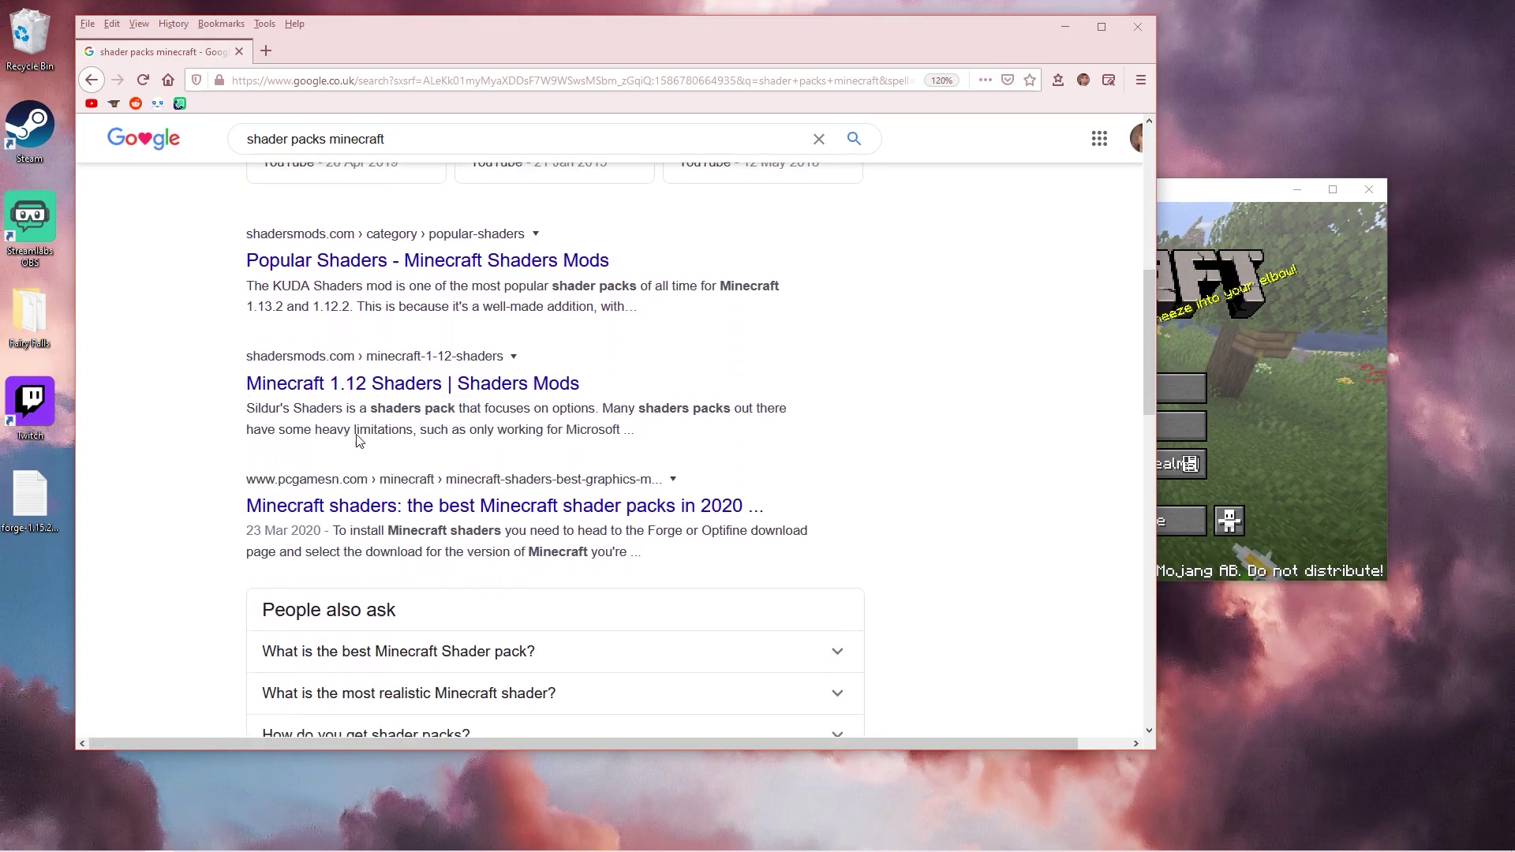
pyautogui.scroll(-6, 383, 421)
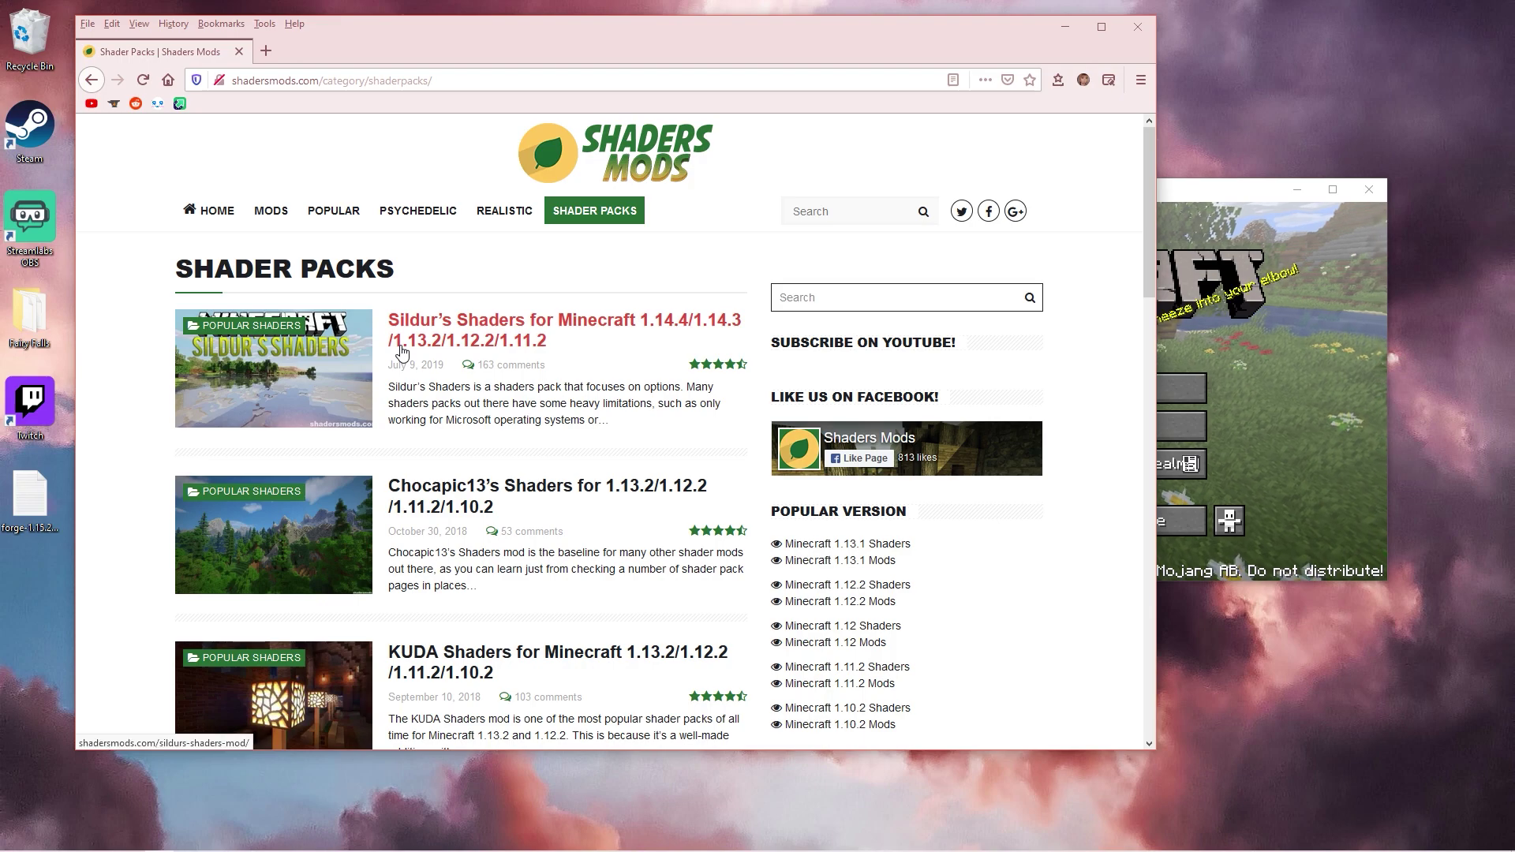
# Browse the shader packs list and open the page of Chocapic13's Shaders for 1.13.2/1.12.2/1.11.2/1.10.2
pyautogui.scroll(-5, 401, 352)
pyautogui.scroll(1, 418, 316)
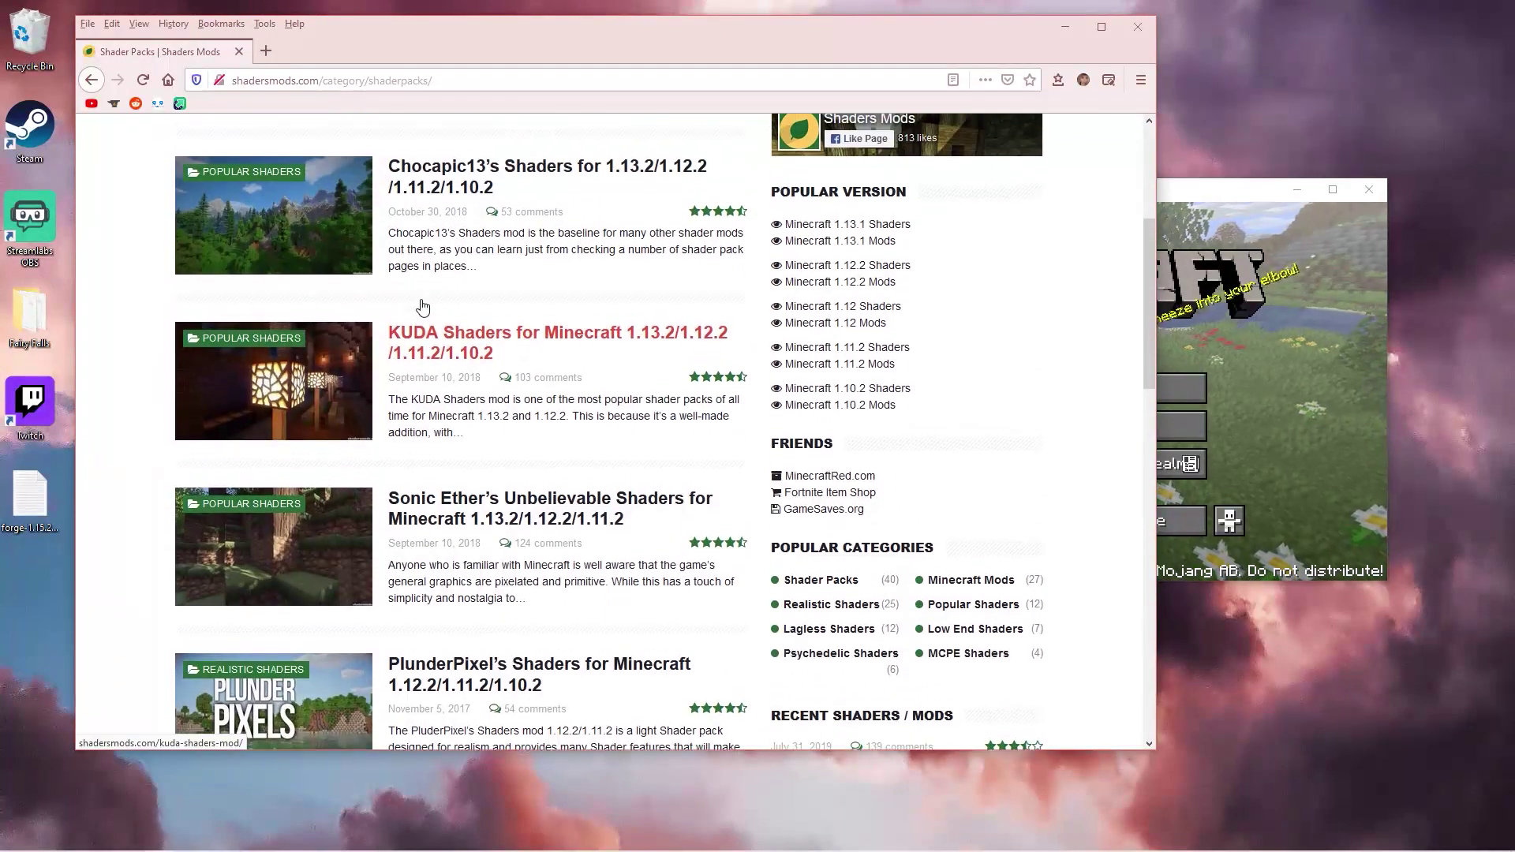
pyautogui.scroll(-1, 424, 307)
pyautogui.scroll(-15, 424, 306)
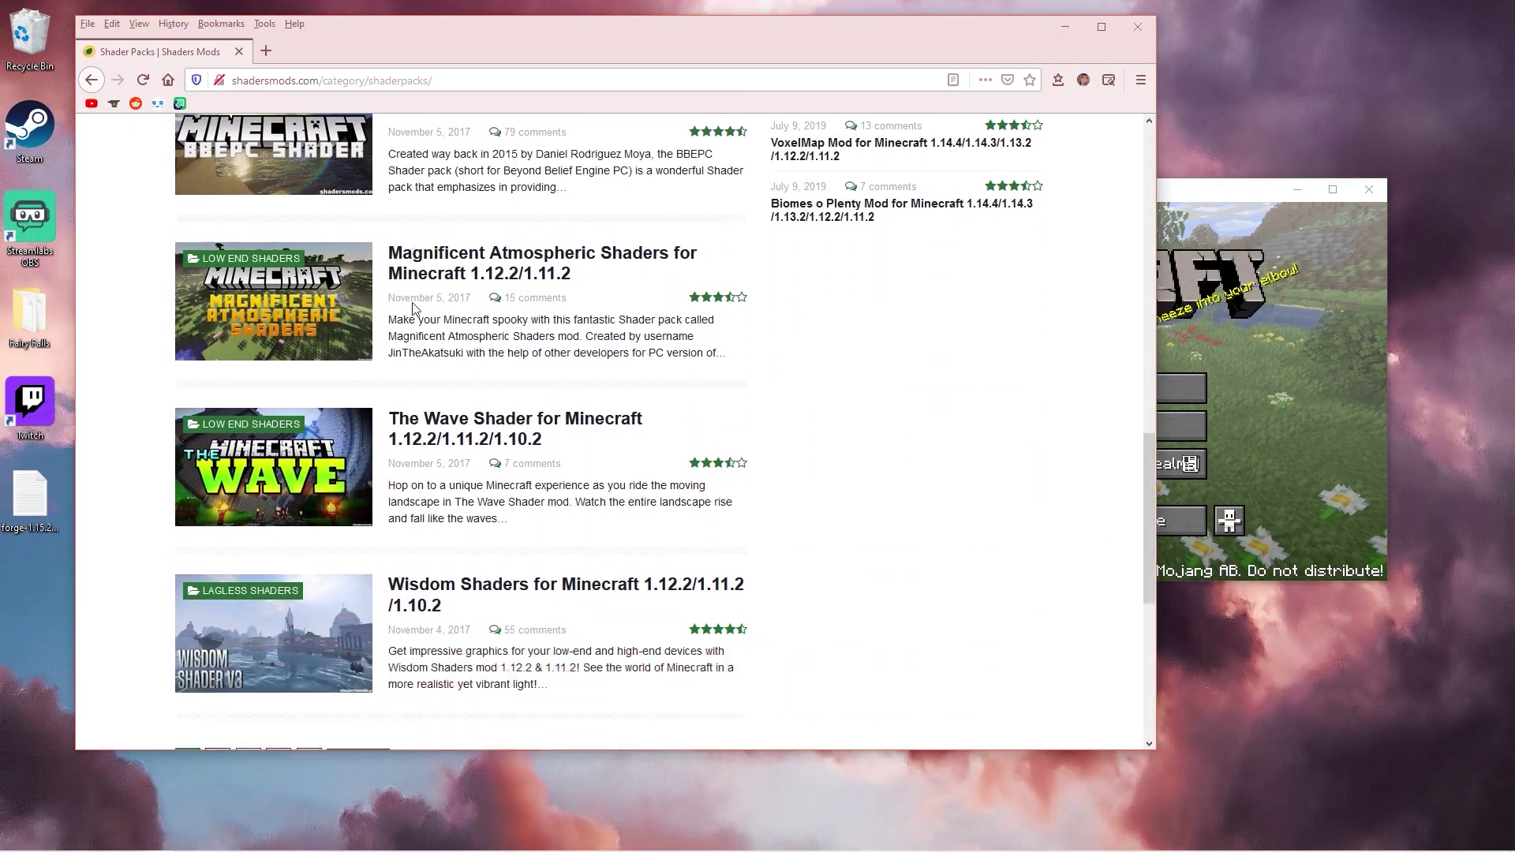
pyautogui.scroll(15, 264, 294)
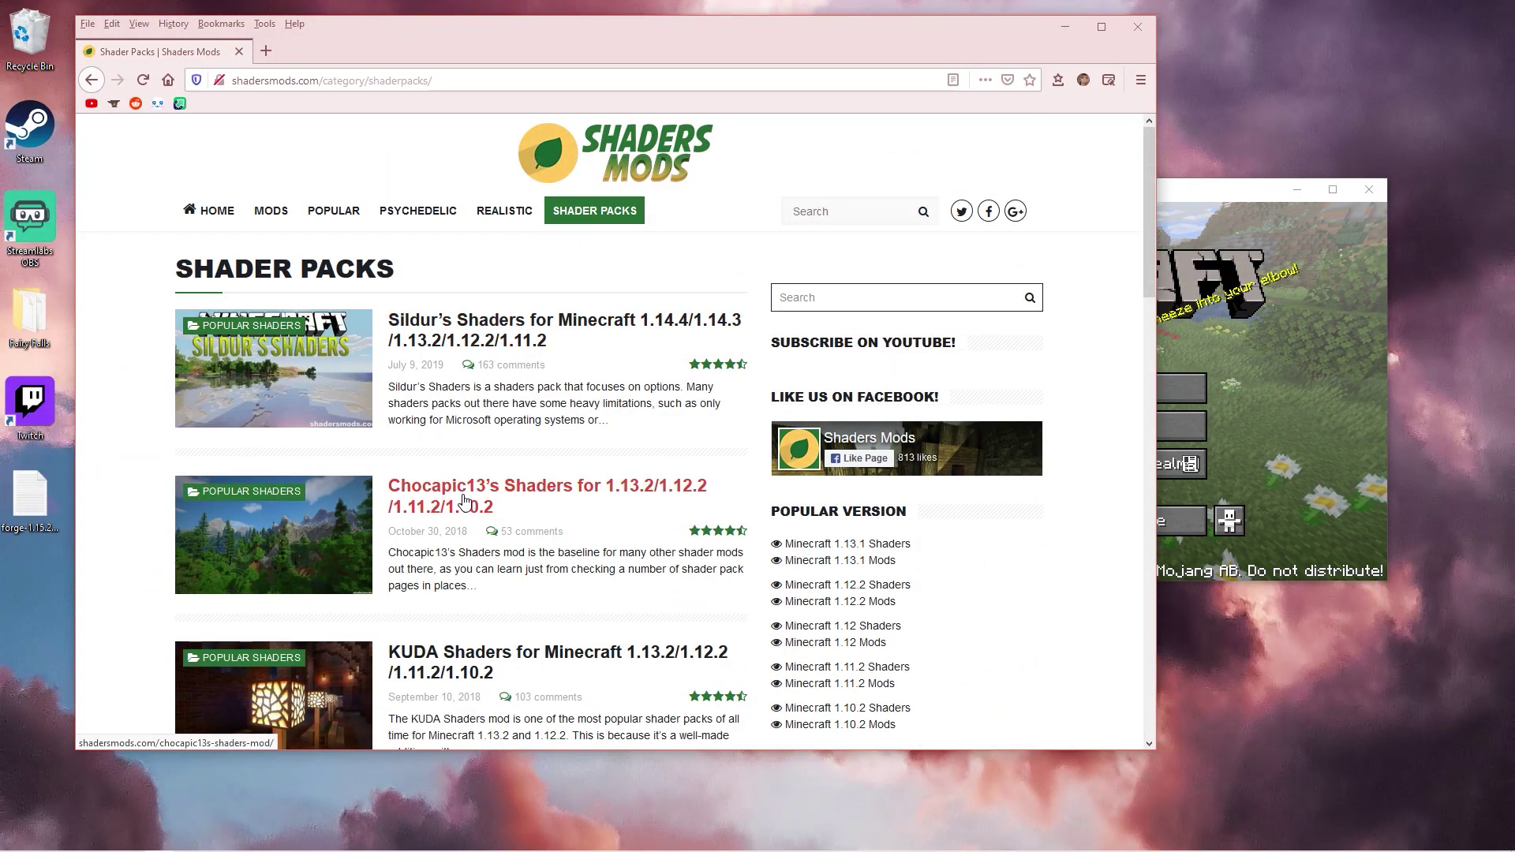
pyautogui.click(474, 447)
# Find the Chocapic13's Shaders download links and open the V7 High download in a new tab
pyautogui.scroll(-12, 382, 438)
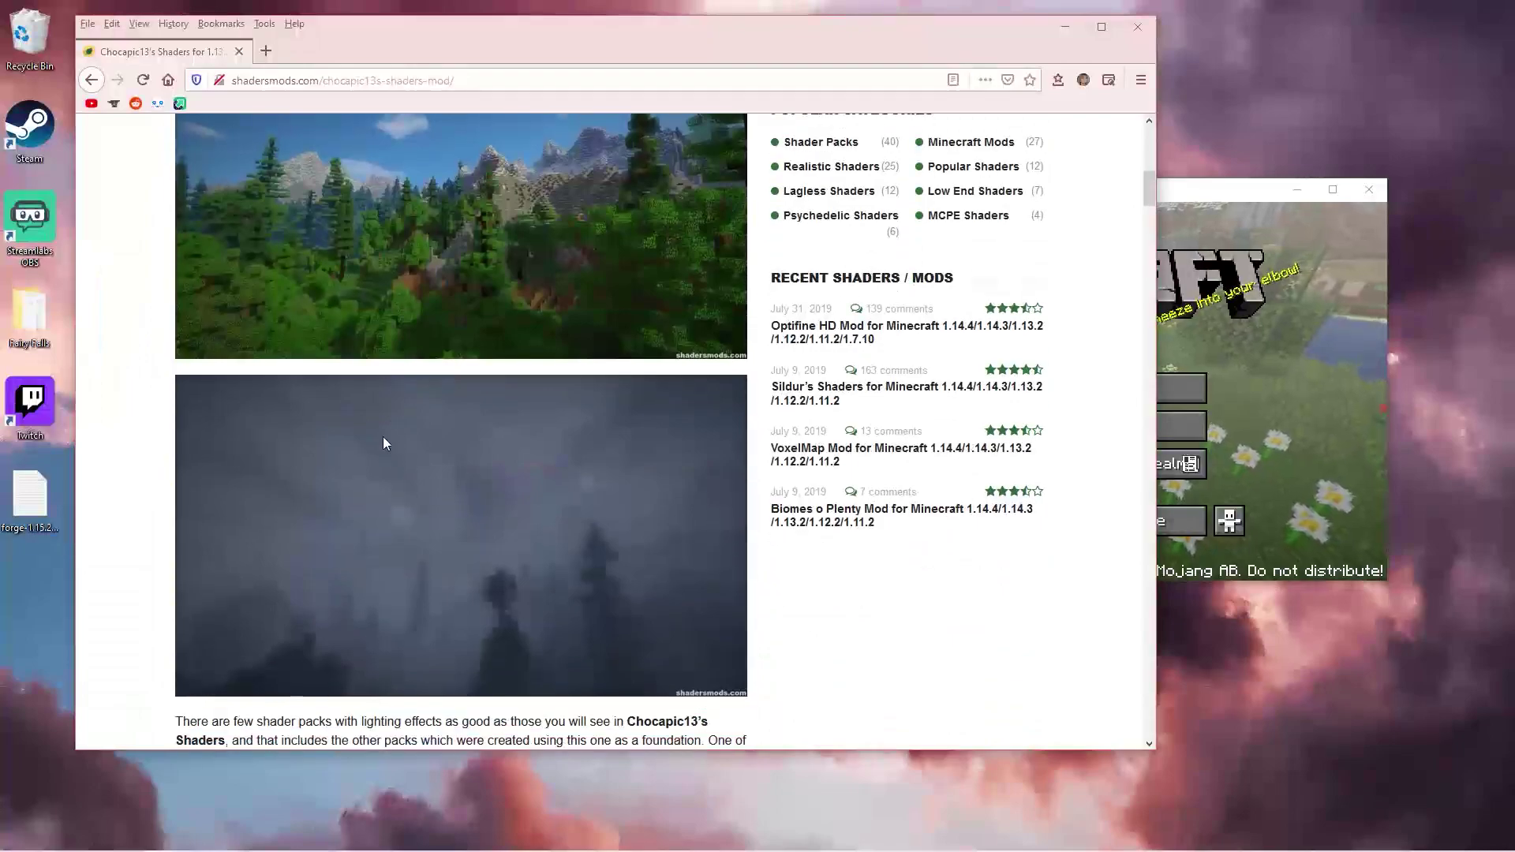
pyautogui.scroll(-15, 377, 432)
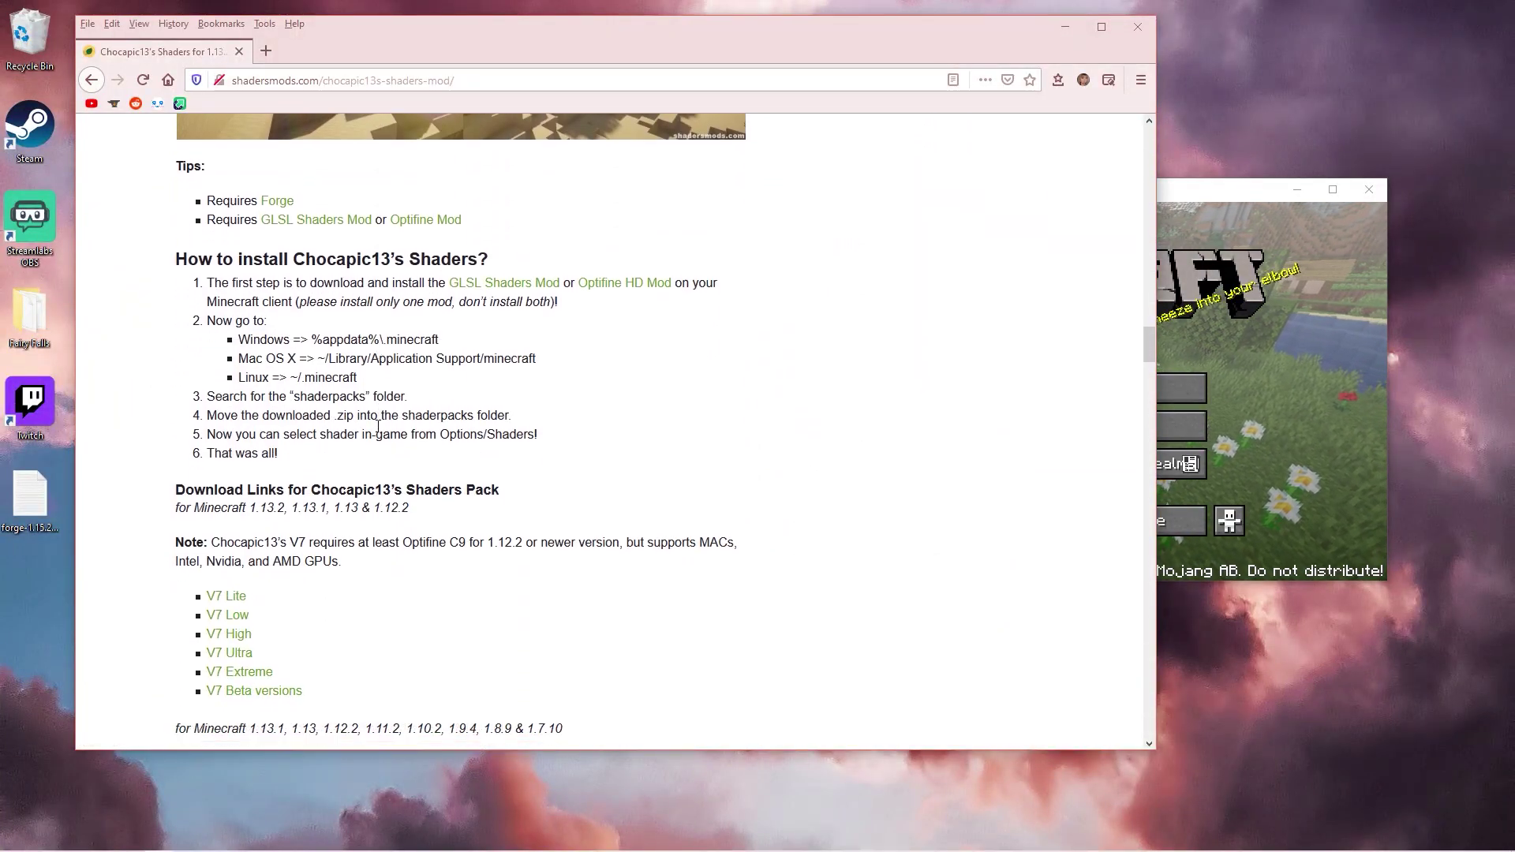
pyautogui.scroll(-2, 332, 467)
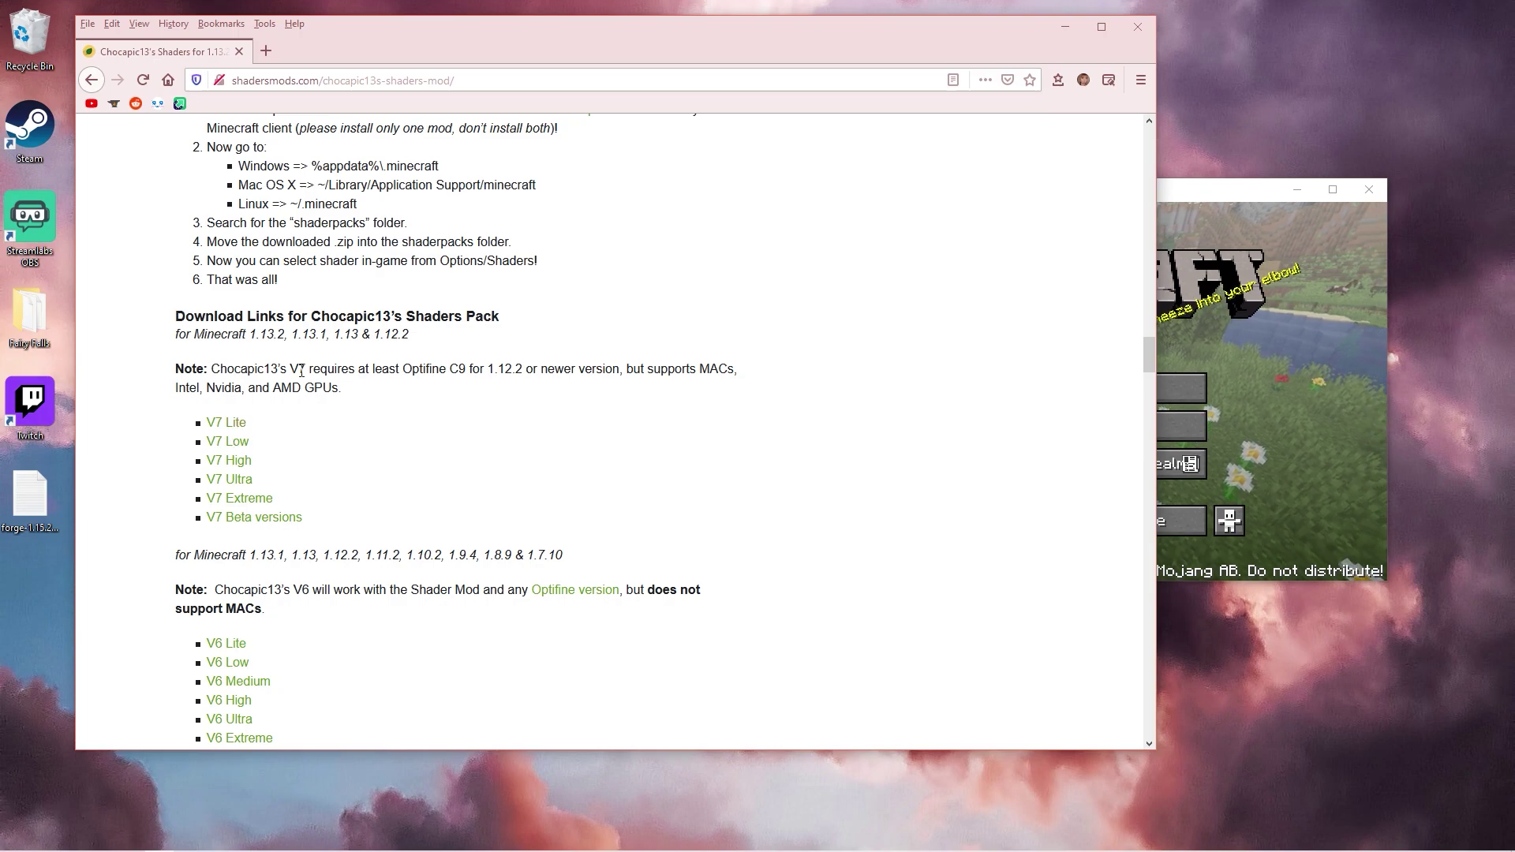
pyautogui.scroll(-4, 240, 463)
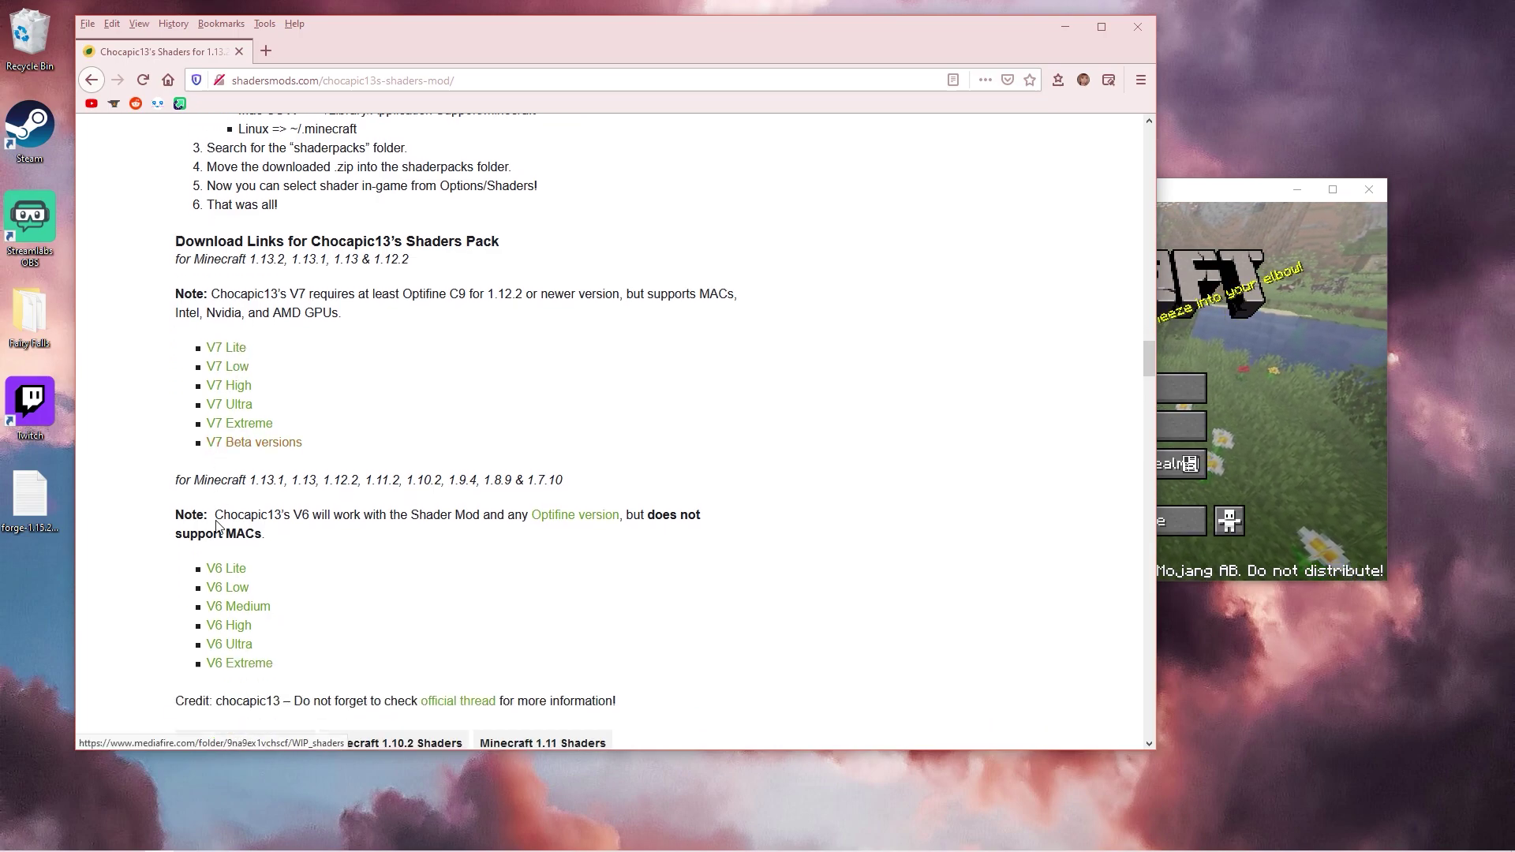
pyautogui.scroll(2, 242, 361)
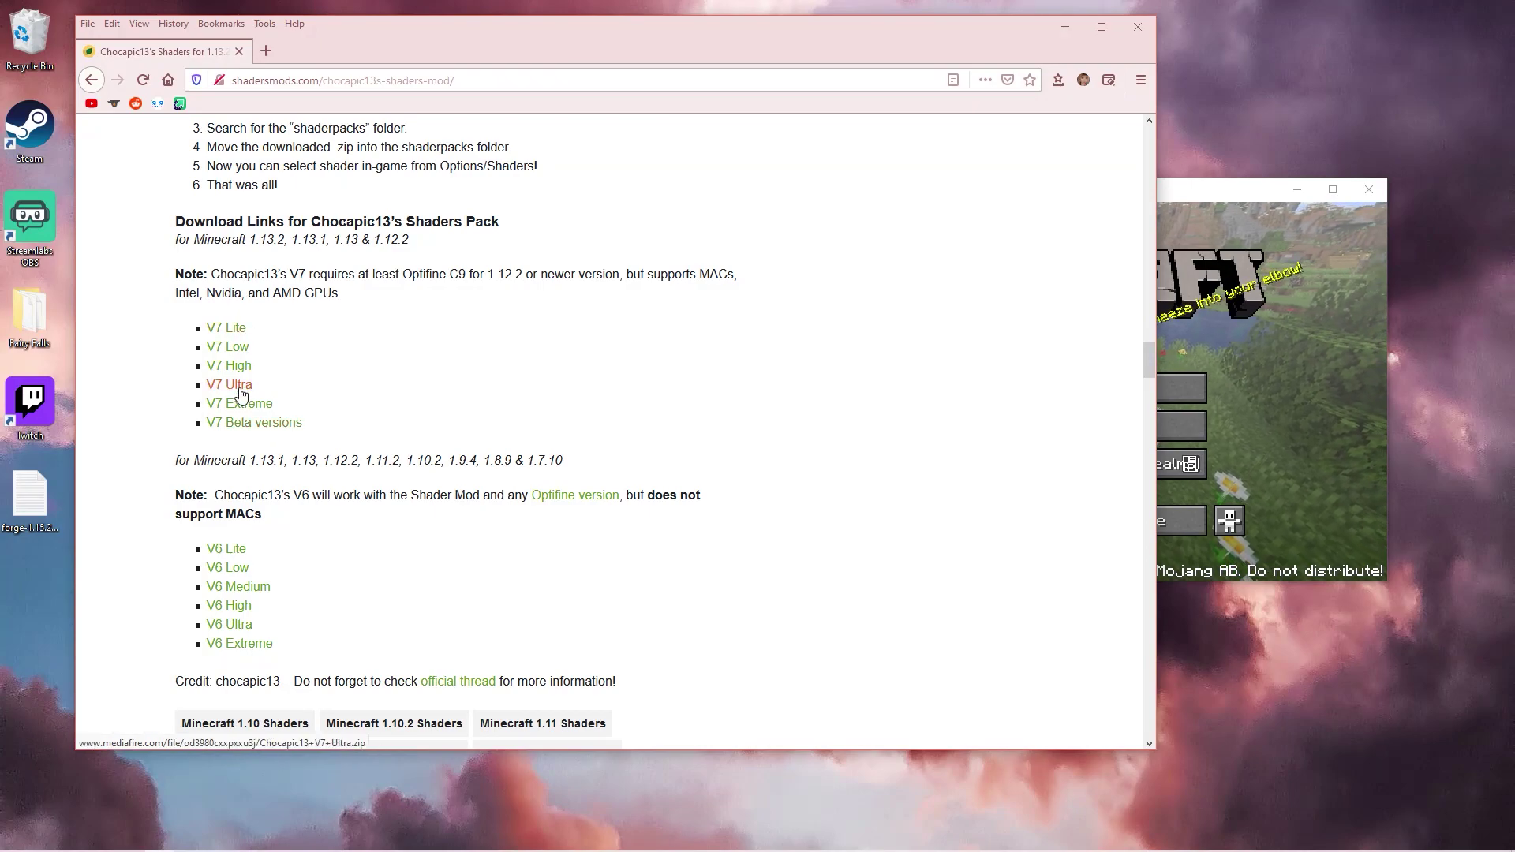
pyautogui.rightClick(232, 369)
pyautogui.click(273, 379)
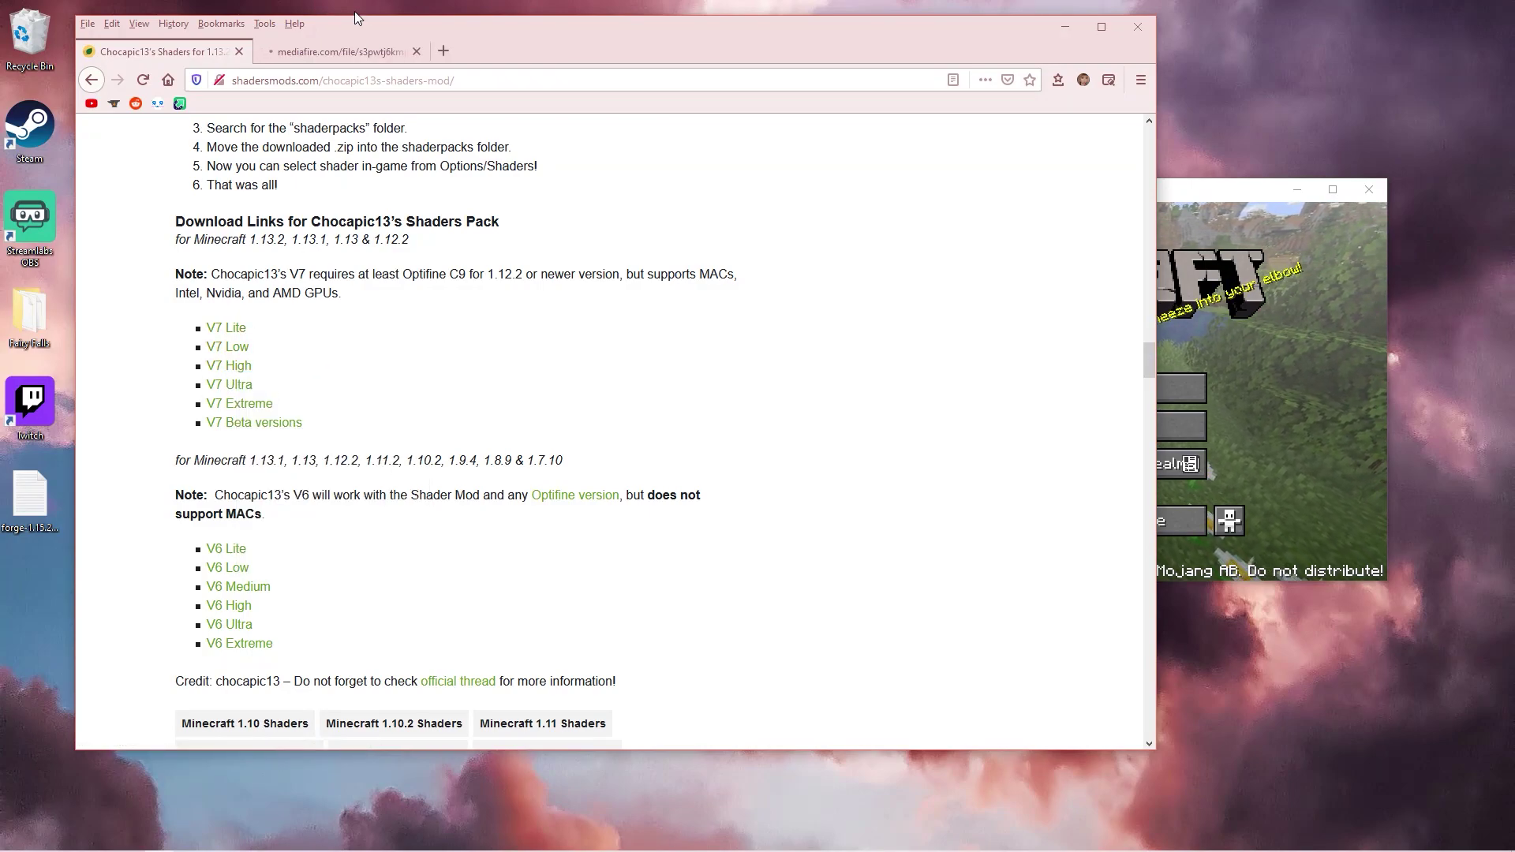
pyautogui.click(315, 52)
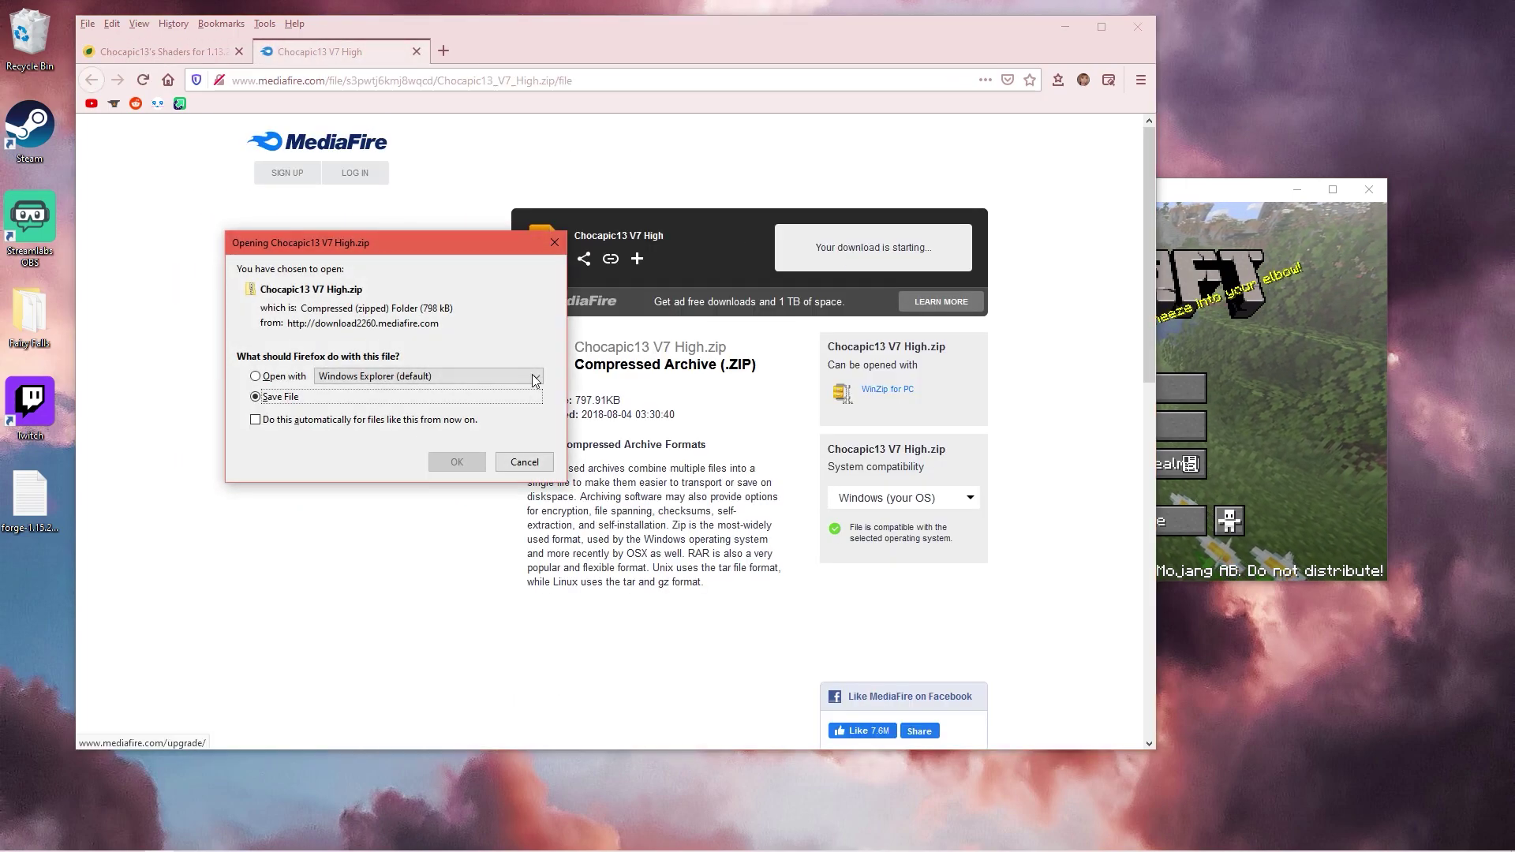
# Save Chocapic13 V7 High.zip, minimize the browser and close the shaderpacks folder window
pyautogui.click(446, 466)
pyautogui.click(1065, 26)
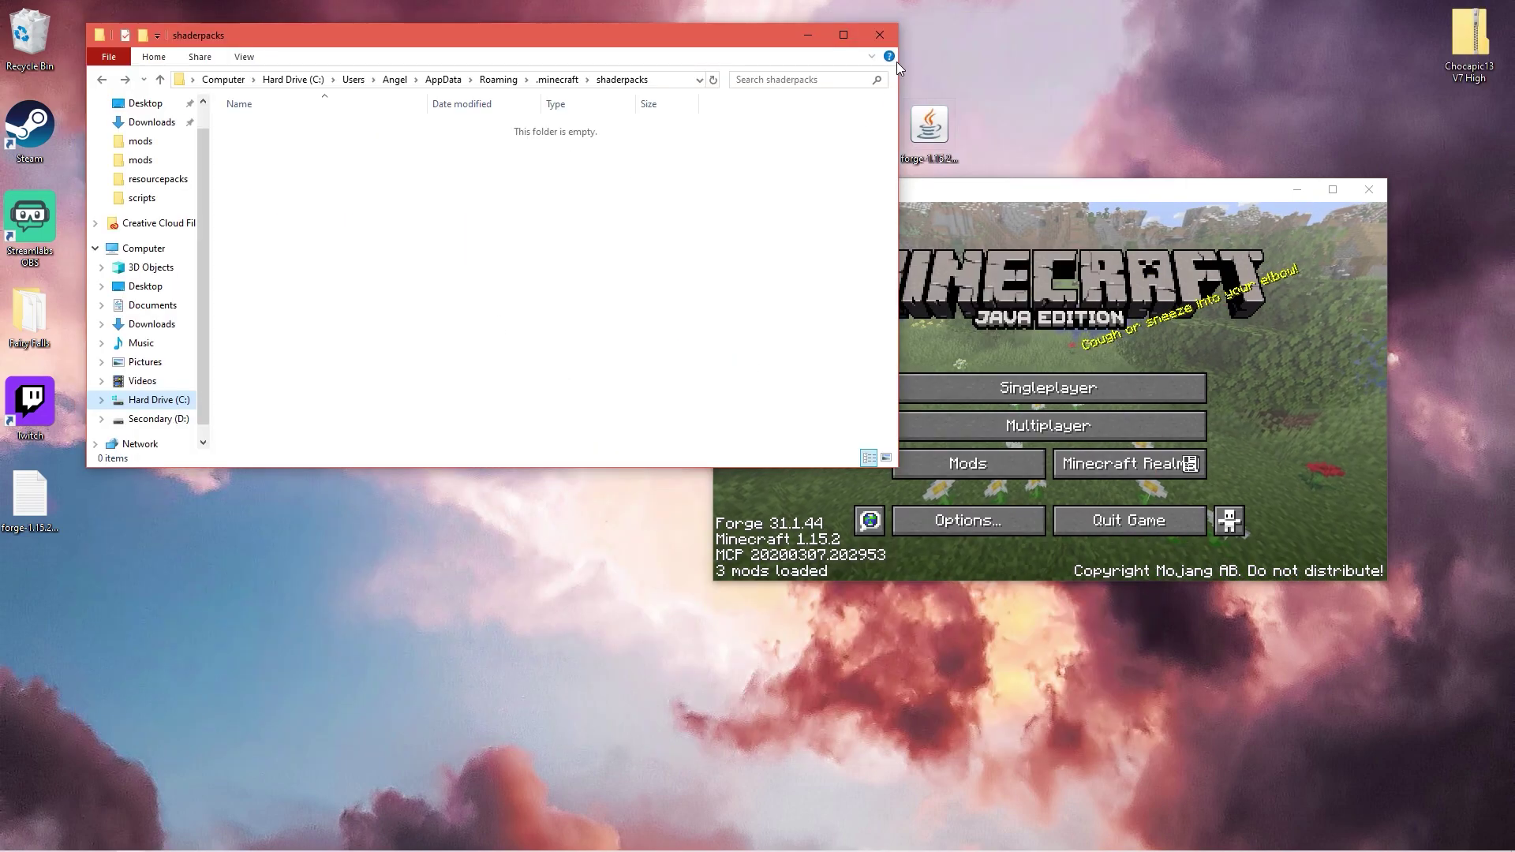
pyautogui.click(884, 35)
# Move and enlarge the Minecraft window, and open the Shaders page of the video settings
pyautogui.moveTo(1010, 205); pyautogui.dragTo(485, 57)
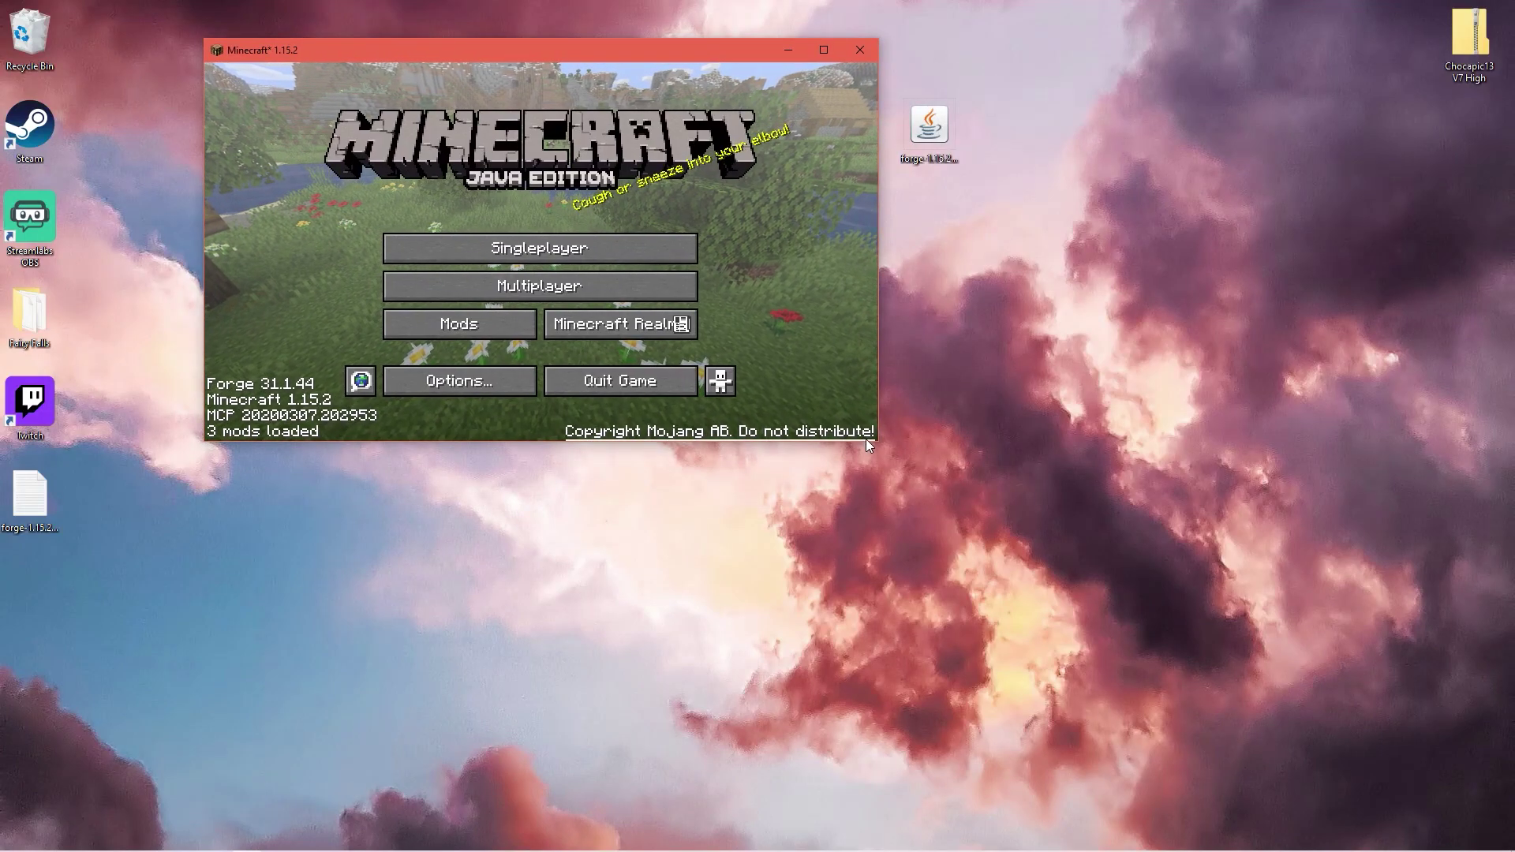
pyautogui.moveTo(876, 439); pyautogui.dragTo(1191, 693)
pyautogui.click(579, 562)
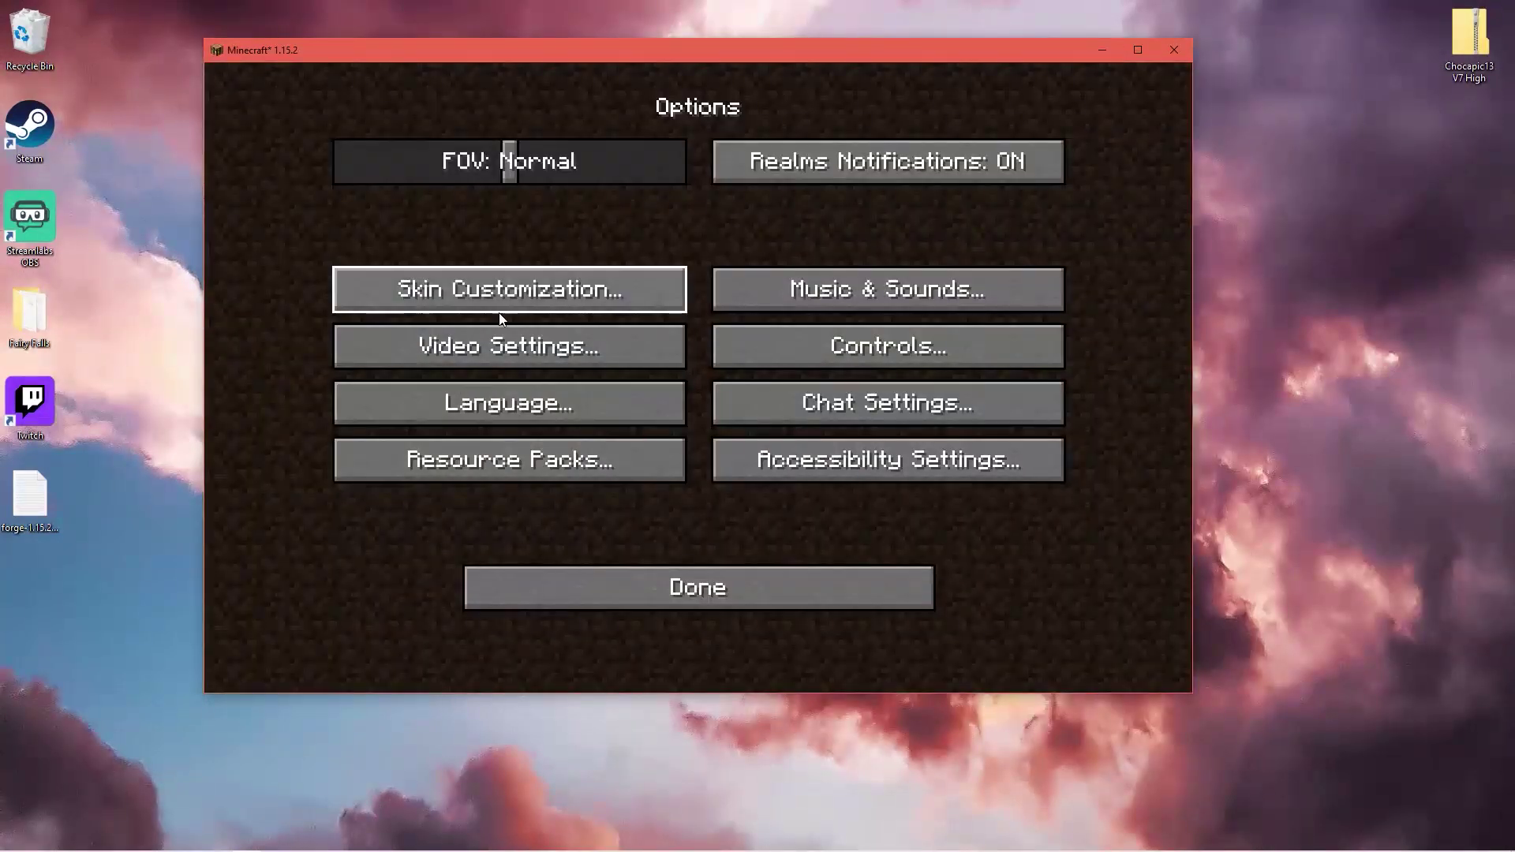
pyautogui.click(545, 347)
pyautogui.click(527, 464)
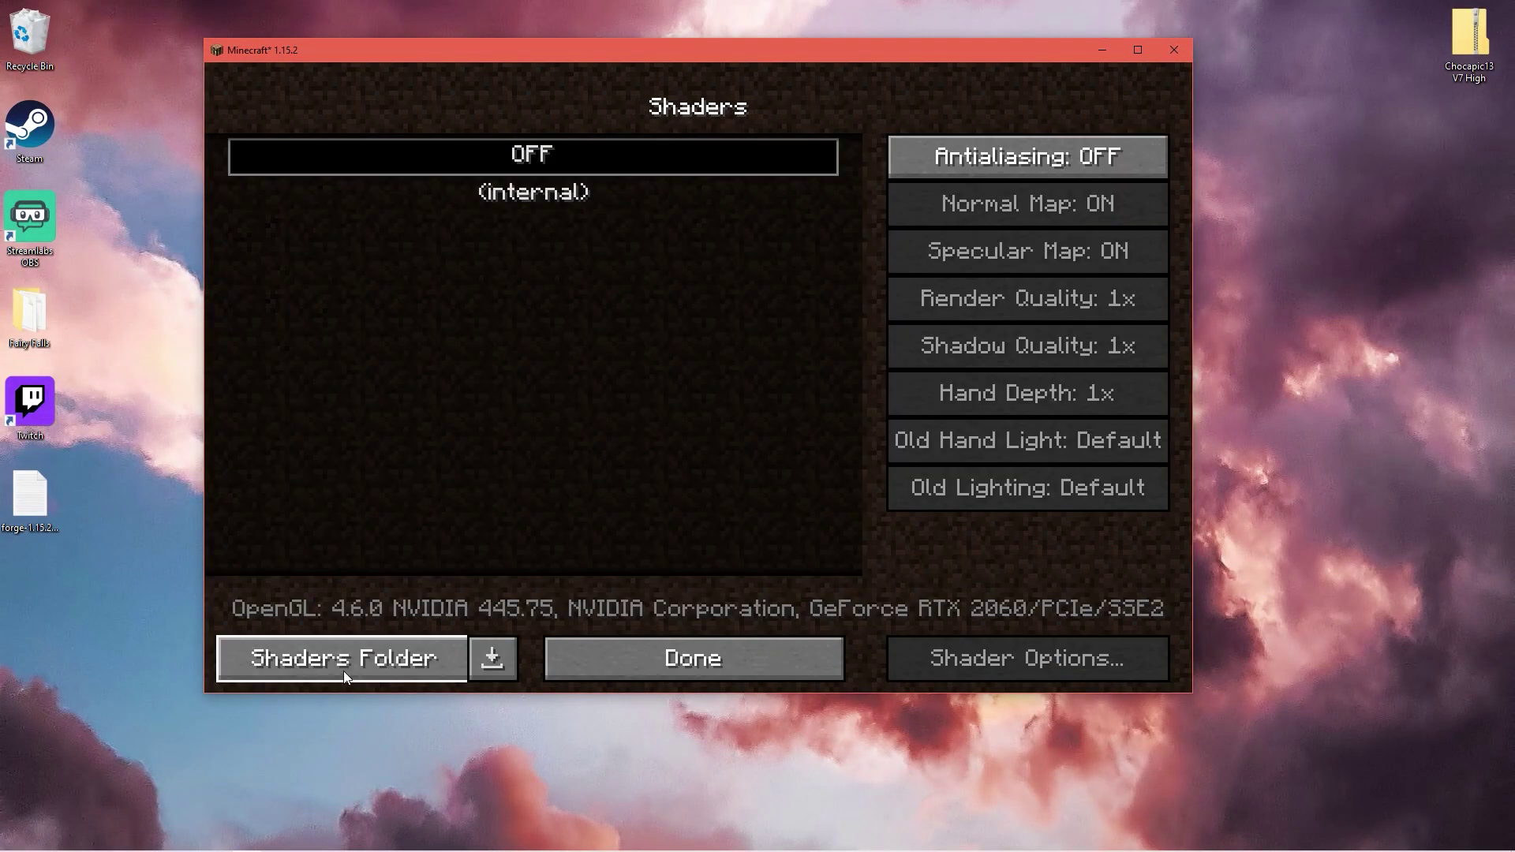
# Open the shaders folder from the game, move Chocapic13 V7 High from the desktop into it, and close the folder
pyautogui.click(318, 657)
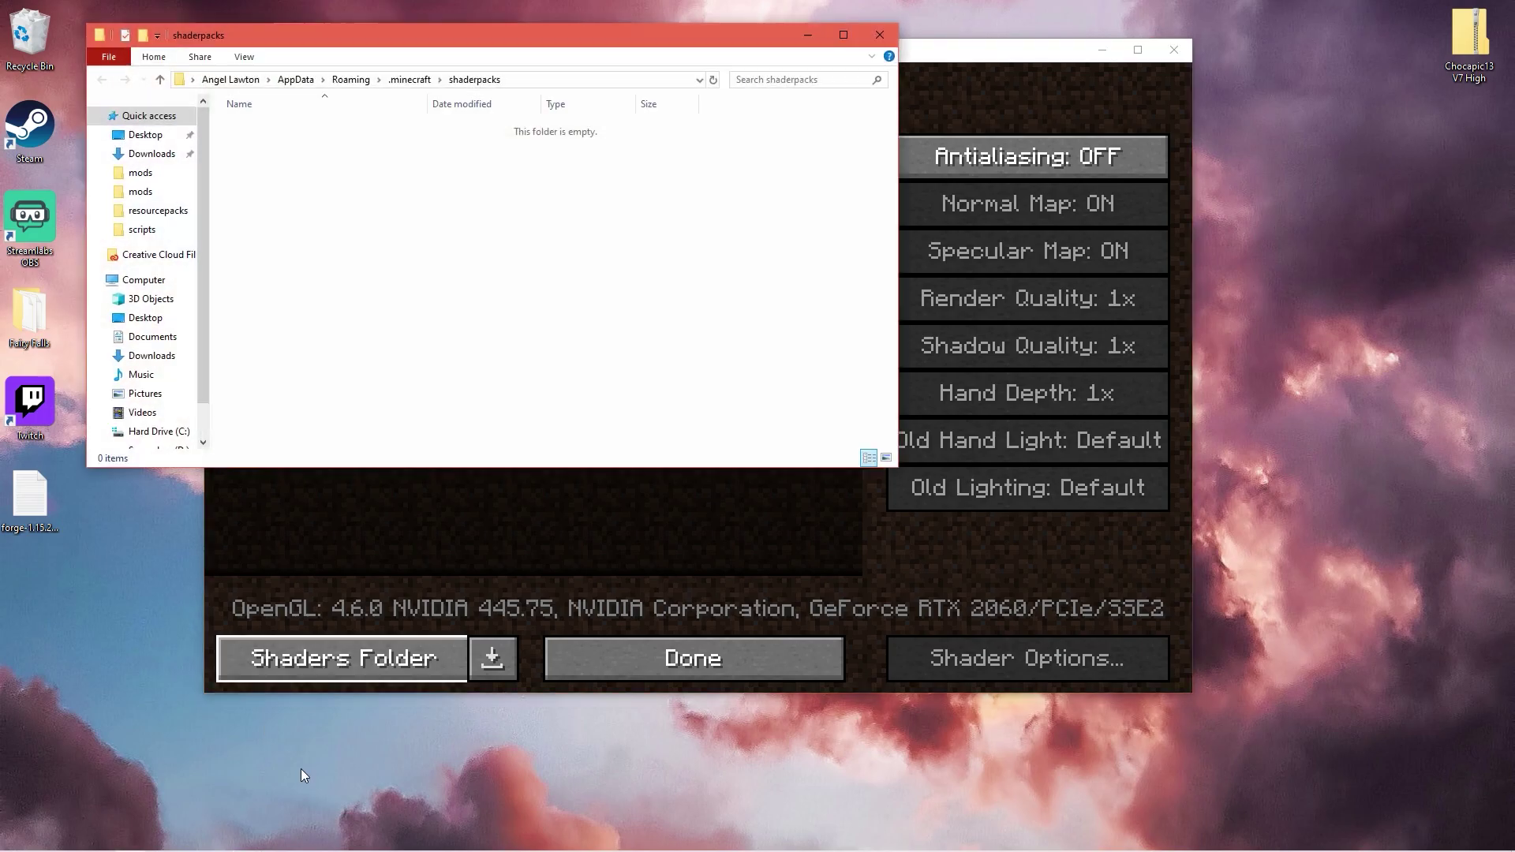
pyautogui.moveTo(737, 39); pyautogui.dragTo(1091, 33)
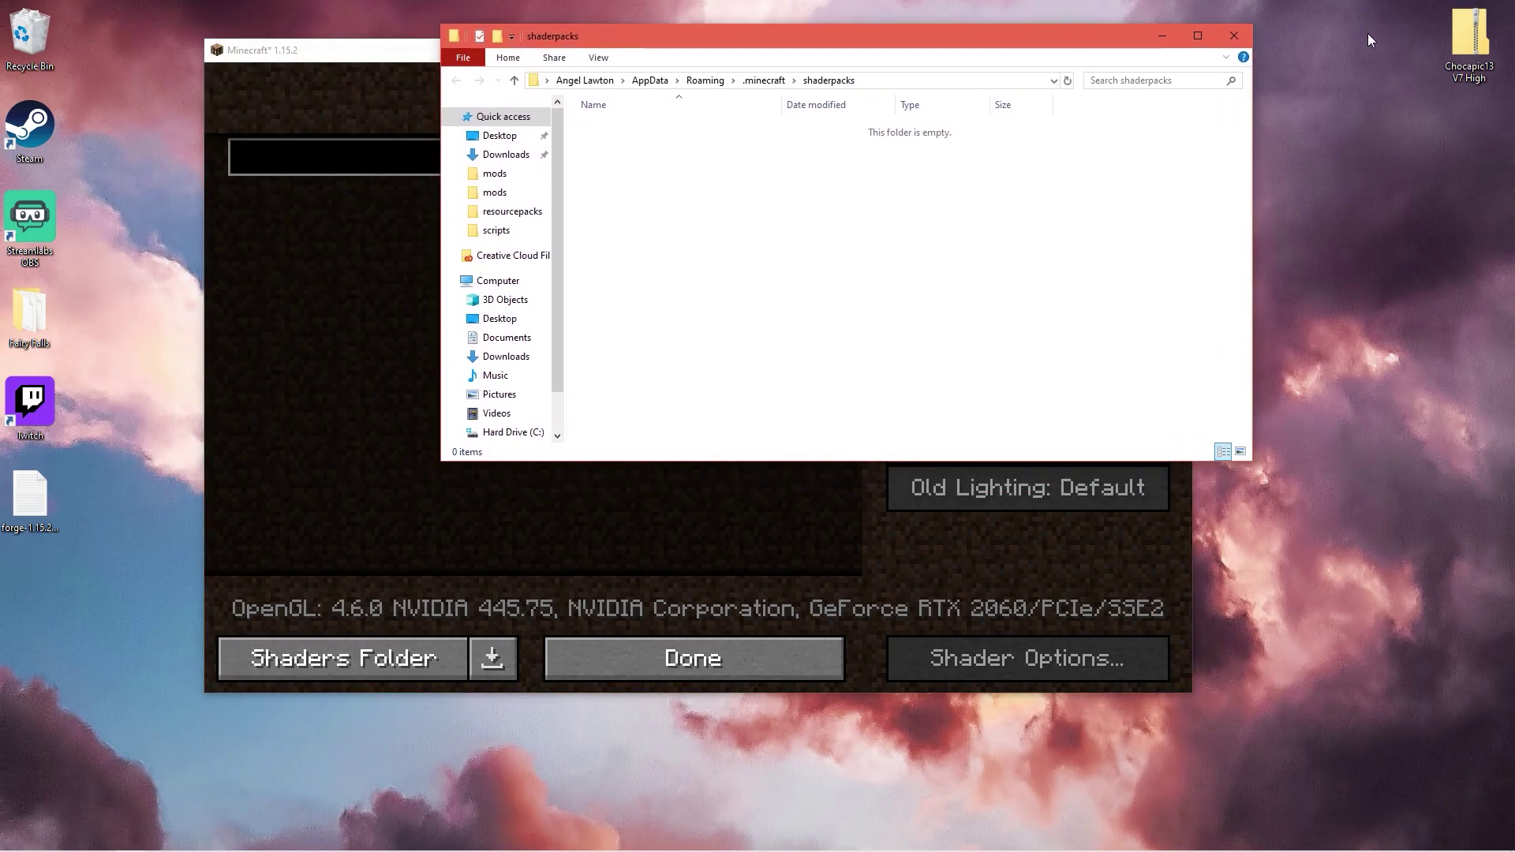
pyautogui.moveTo(1469, 39); pyautogui.dragTo(1093, 166)
pyautogui.click(1236, 39)
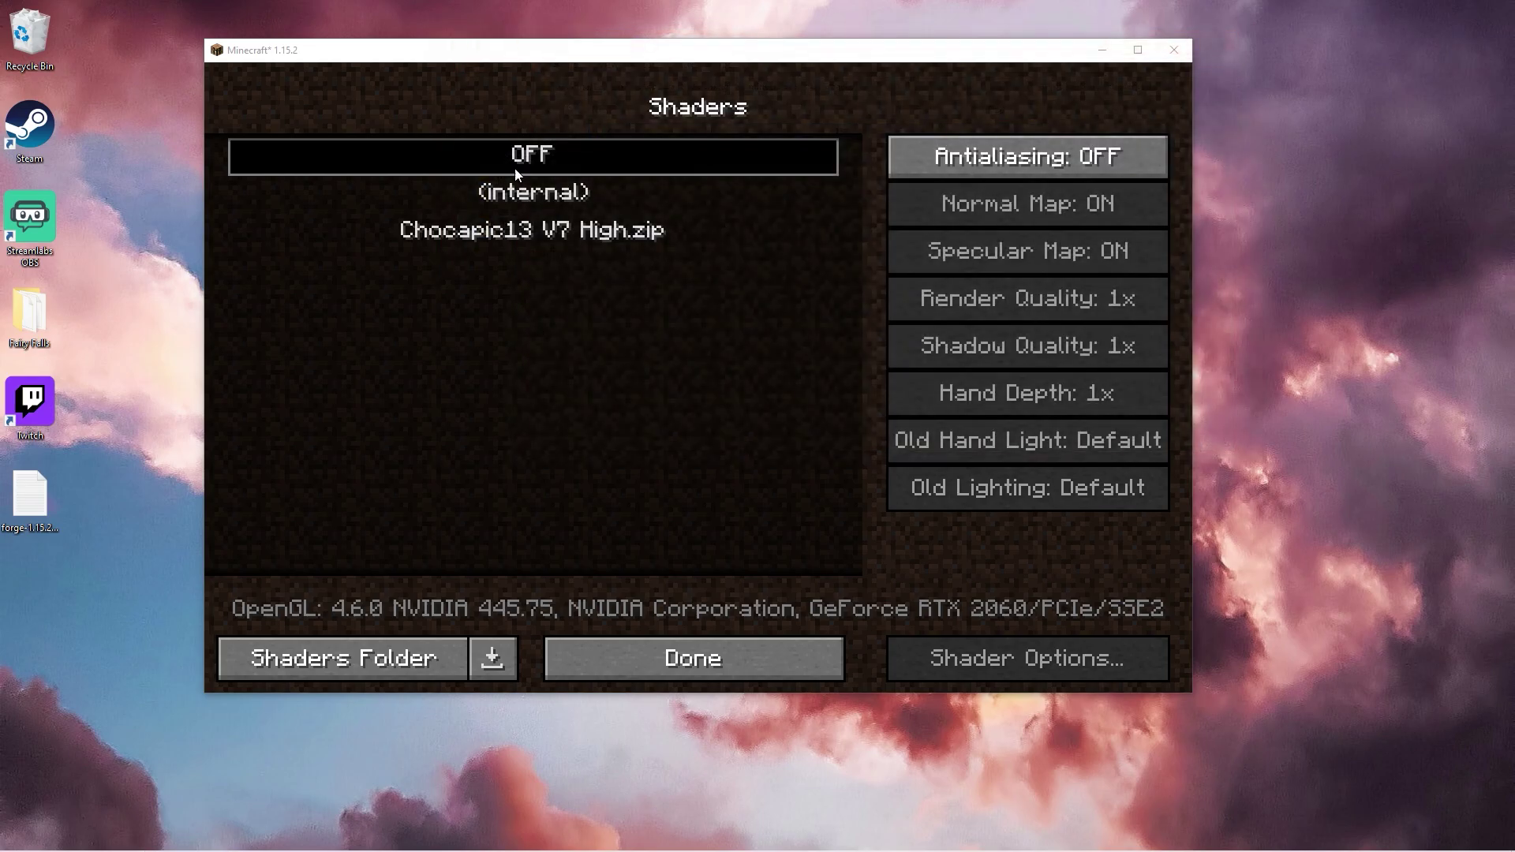
# Activate the Chocapic13 V7 High.zip shader pack and return to the title screen
pyautogui.click(511, 237)
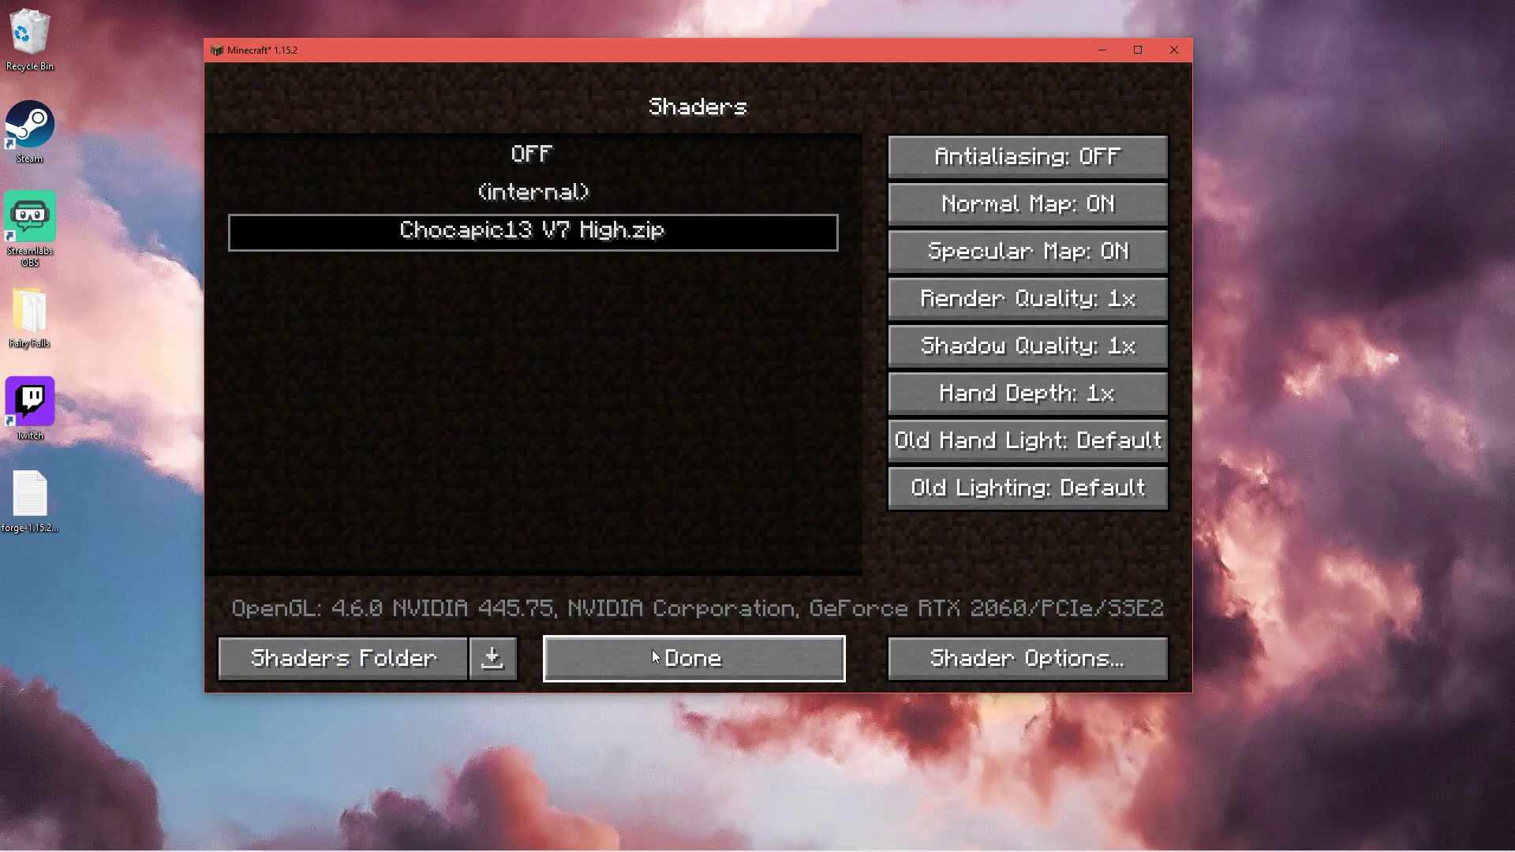
pyautogui.click(652, 650)
pyautogui.click(676, 616)
pyautogui.click(687, 593)
# Create a new singleplayer world
pyautogui.click(745, 354)
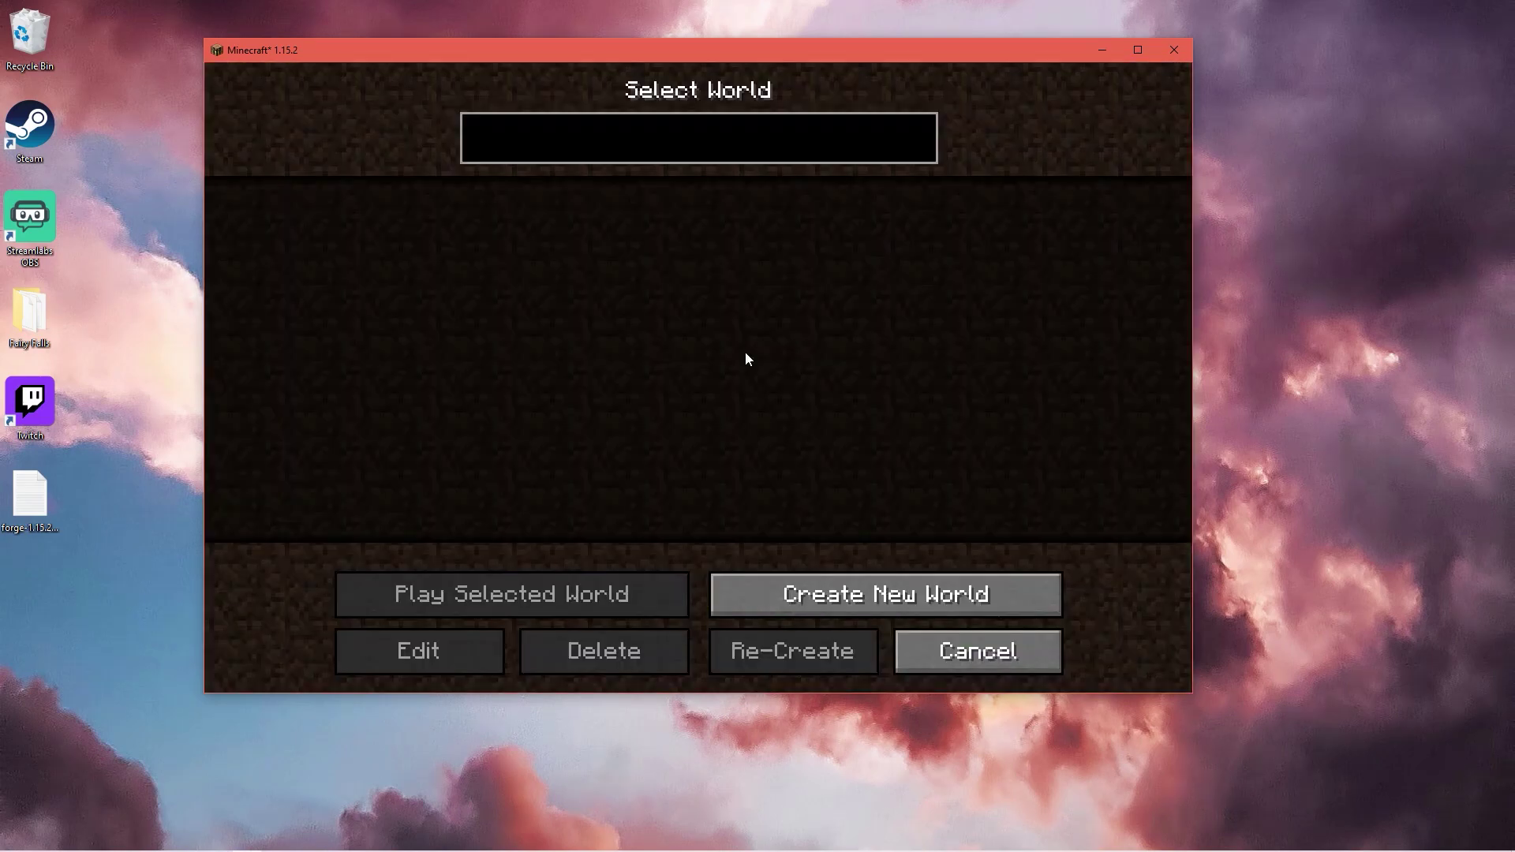
pyautogui.click(821, 592)
pyautogui.click(809, 528)
pyautogui.click(659, 525)
pyautogui.click(656, 631)
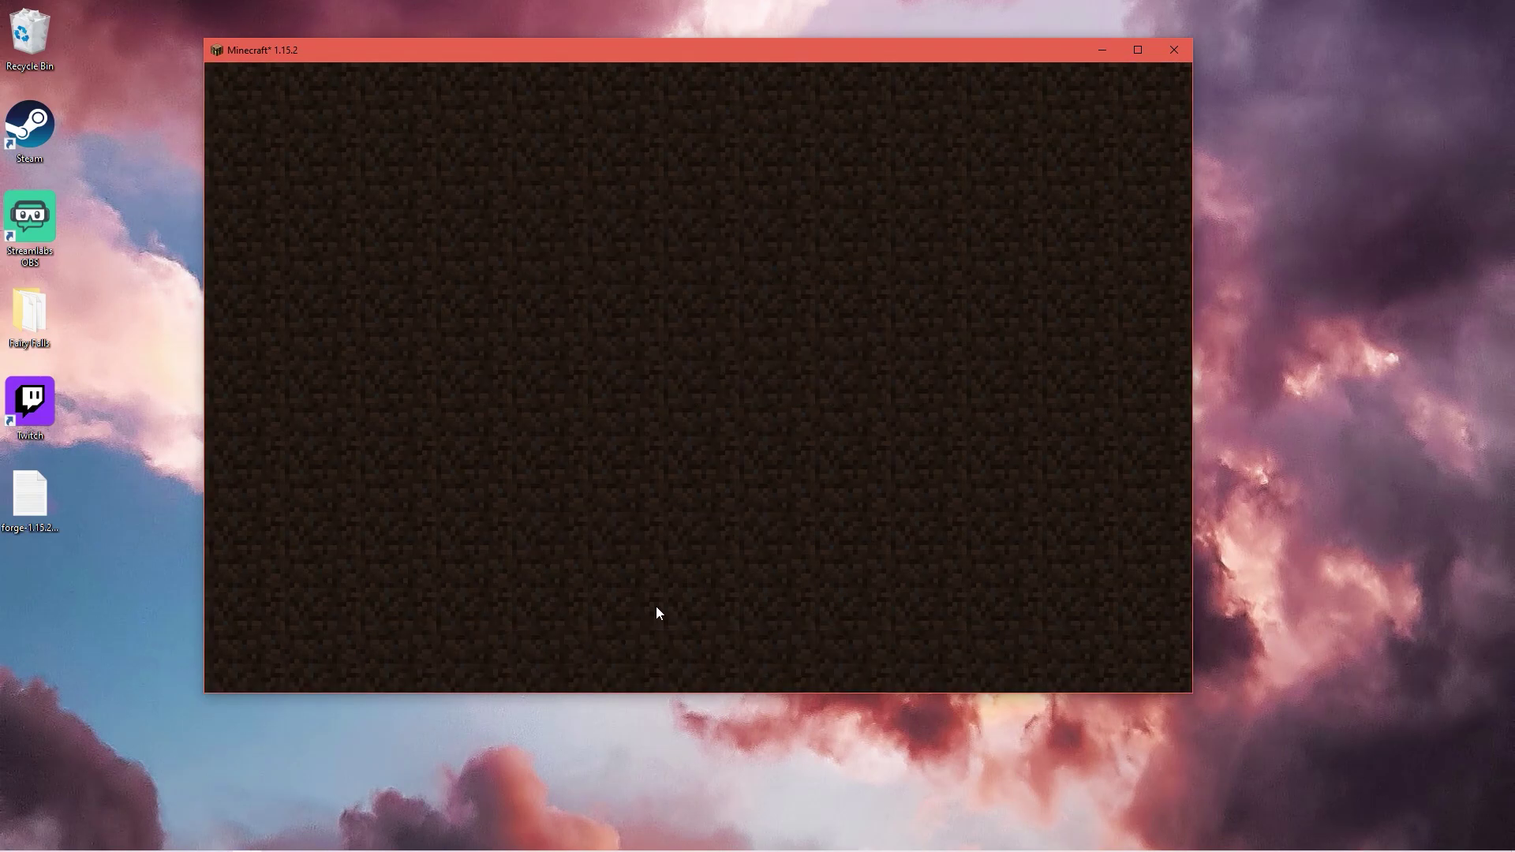